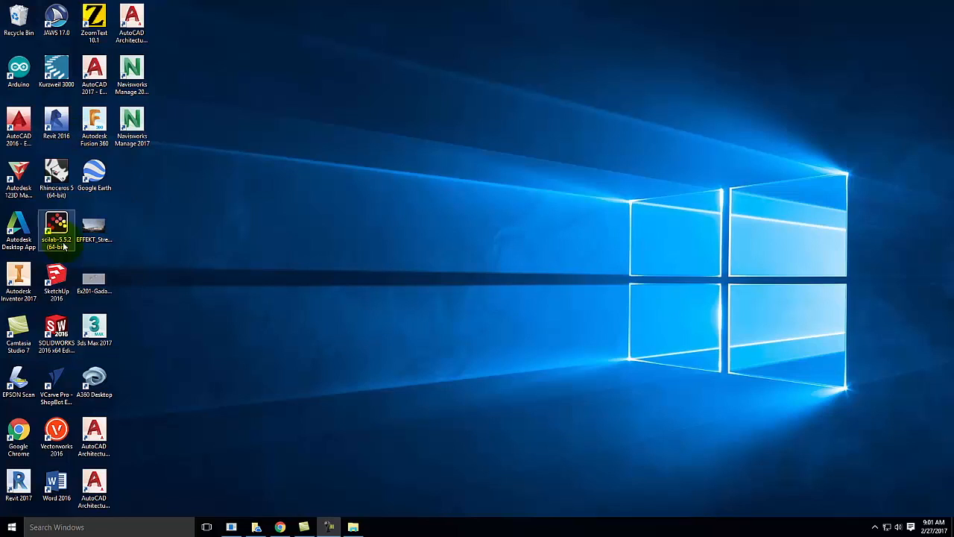
# Step: Start InDesign, create a one-page Letter document with the default print settings, and set the ruler units to inches
pyautogui.click(11, 527)
pyautogui.click(208, 379)
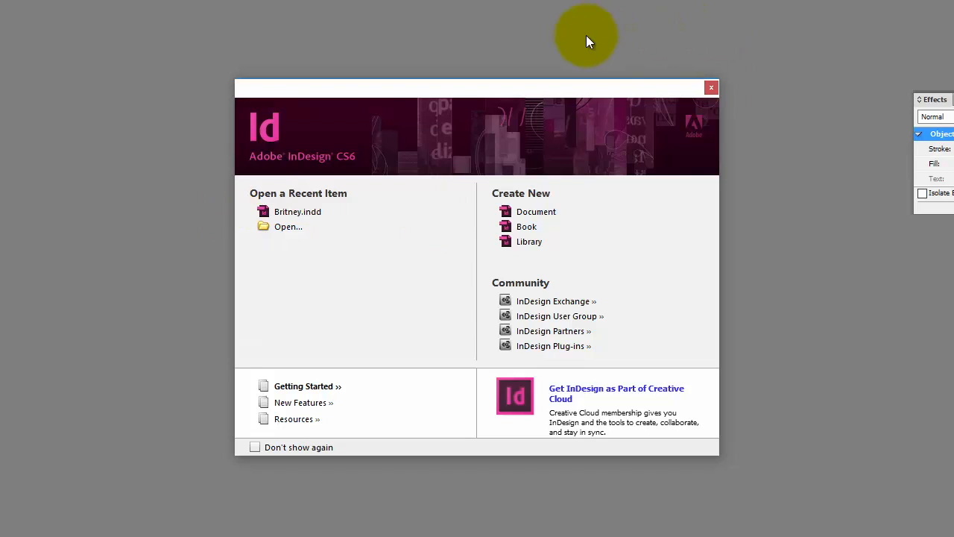
pyautogui.click(536, 213)
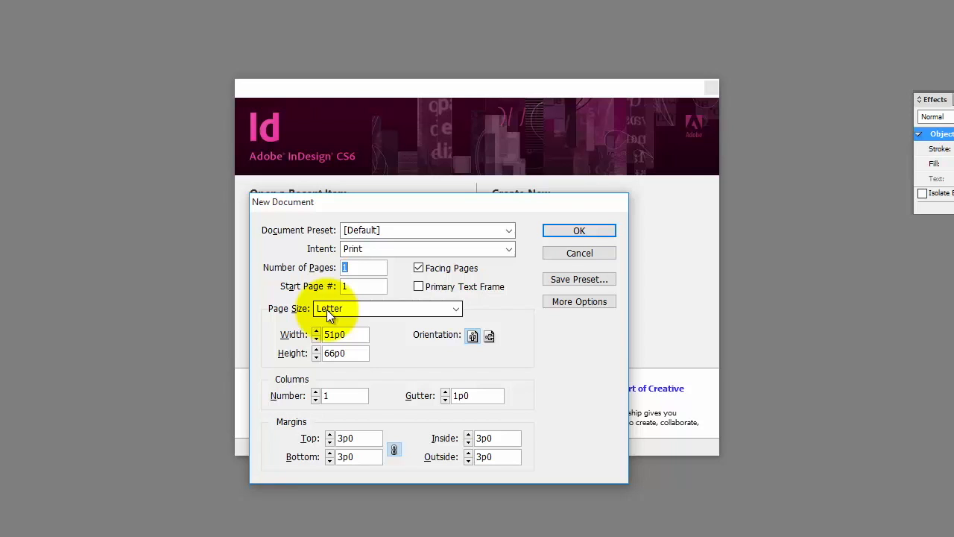
pyautogui.click(604, 231)
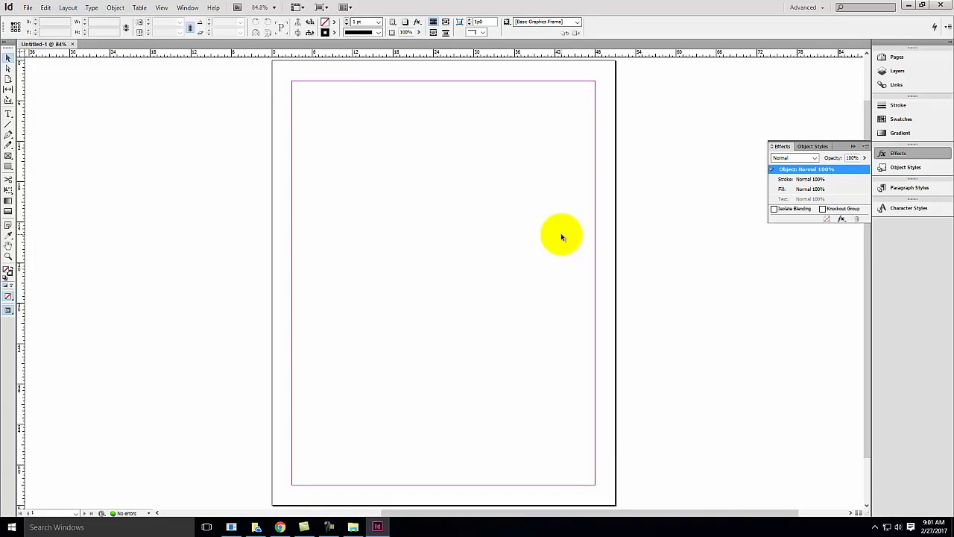
pyautogui.rightClick(22, 57)
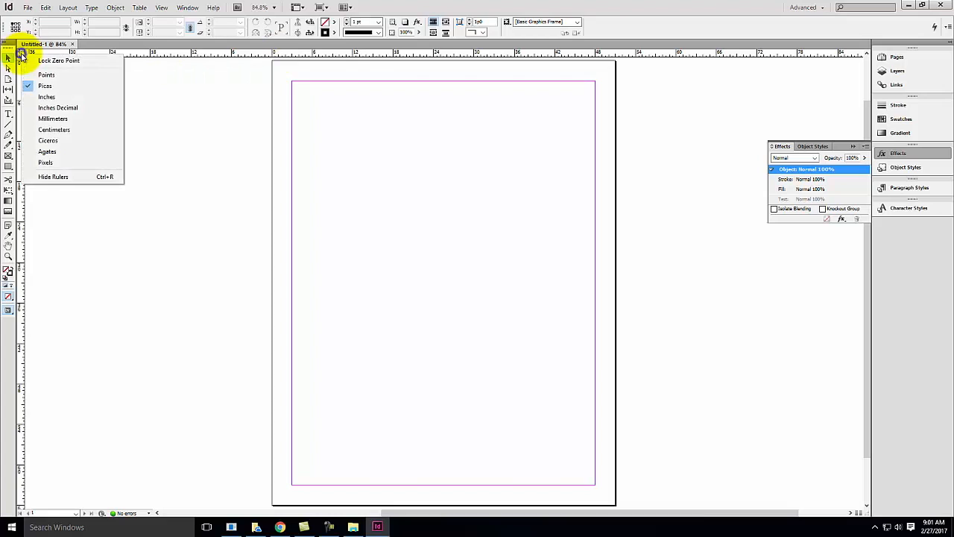
pyautogui.click(59, 94)
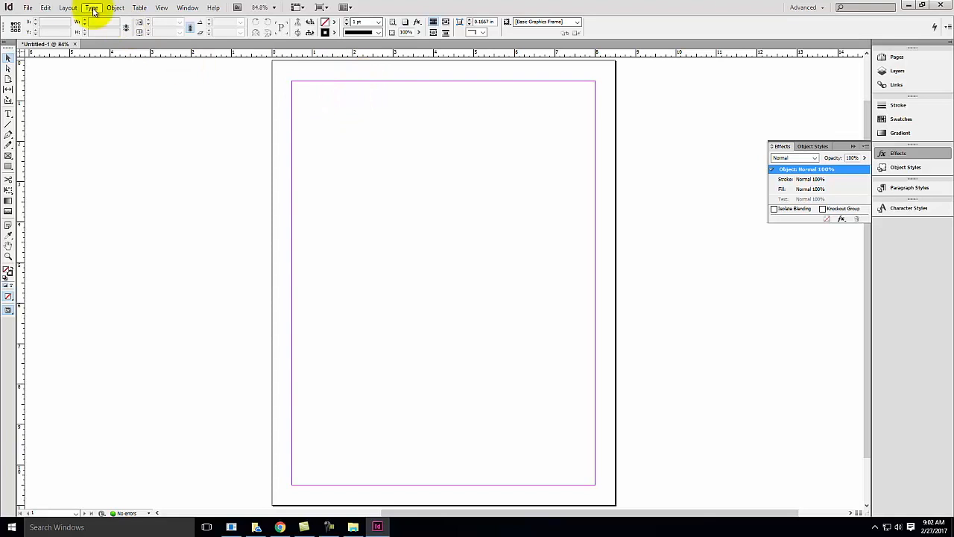
# Step: Open the page's margin settings and set all four linked margins to 0 in
pyautogui.click(67, 8)
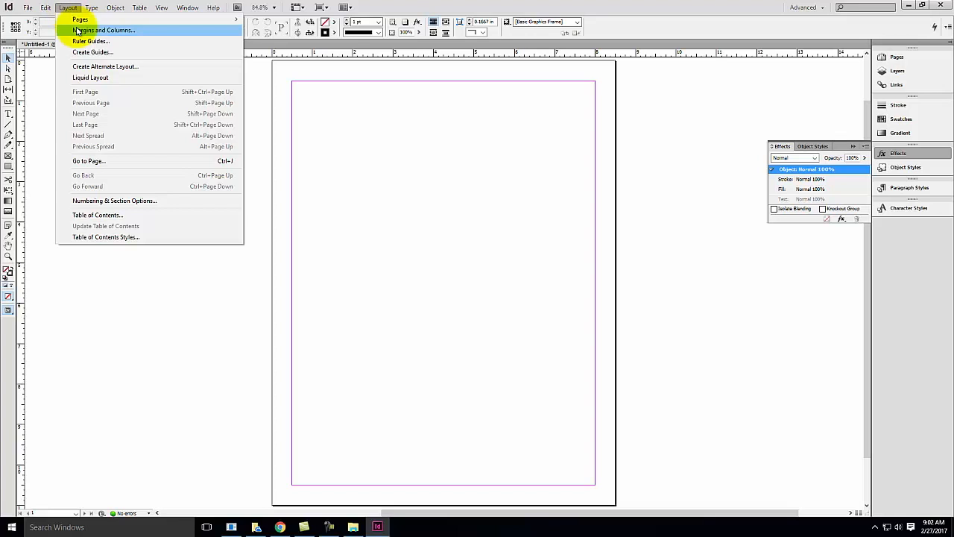
pyautogui.click(77, 31)
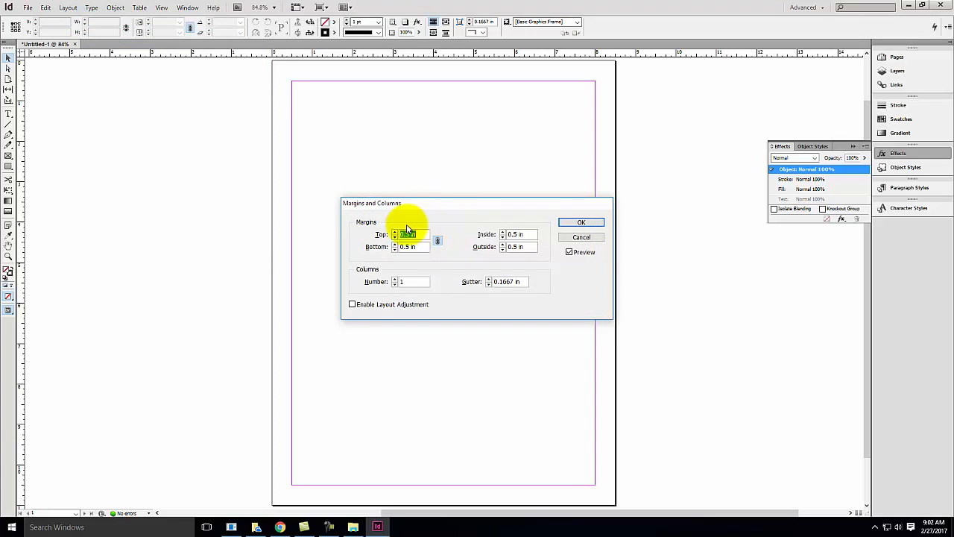
pyautogui.write('0')
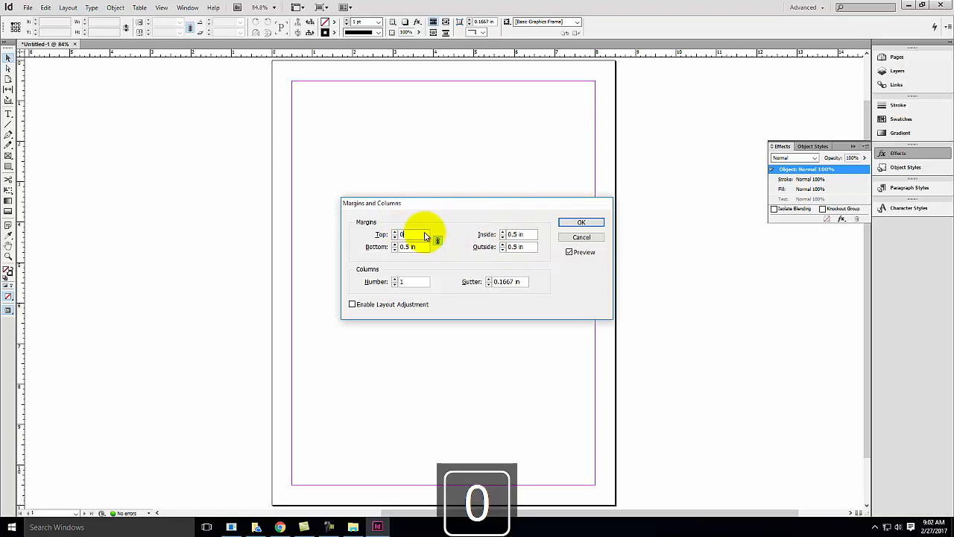
pyautogui.press('Tab')
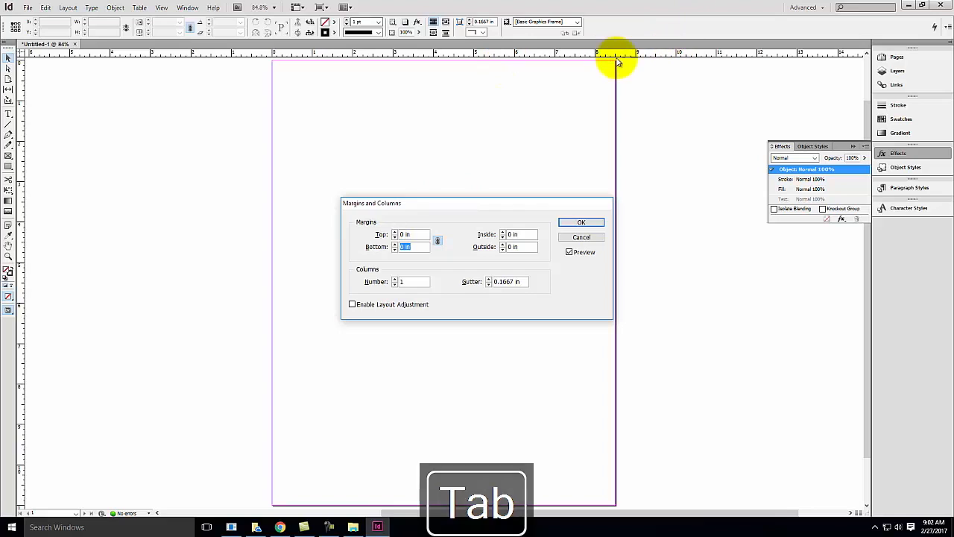
# Step: Set all four linked margins to 1 in
pyautogui.click(411, 236)
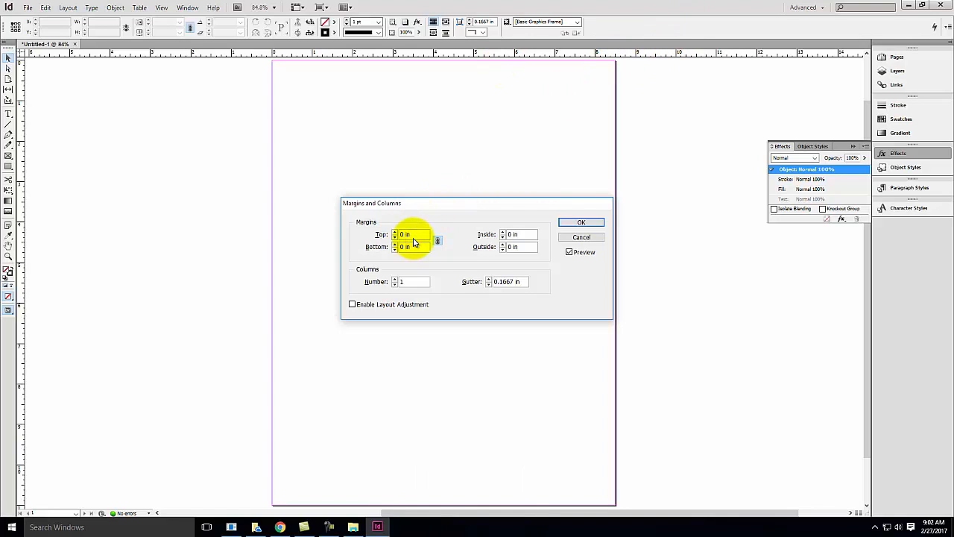
pyautogui.moveTo(411, 235); pyautogui.dragTo(399, 238)
pyautogui.write('1')
pyautogui.press('Tab')
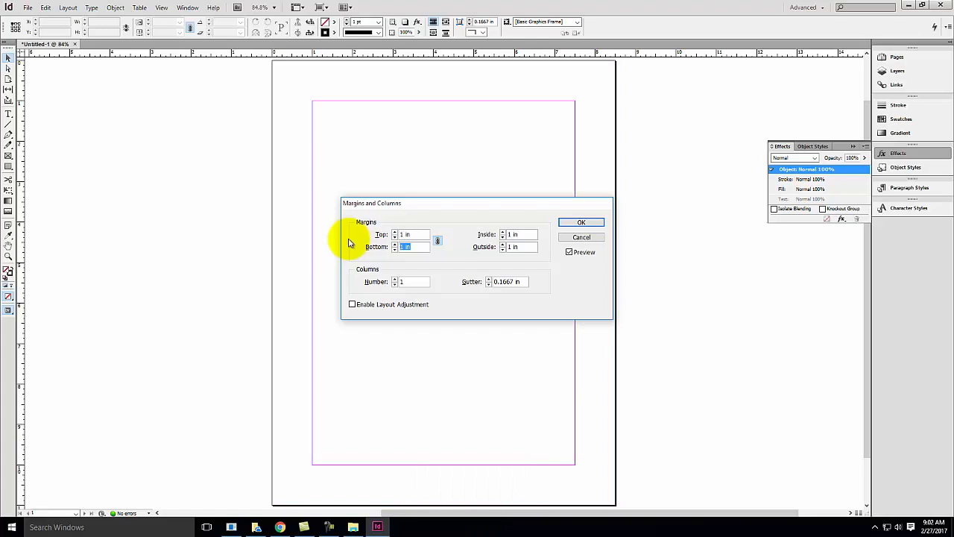
# Step: Unlink the margin values and set only the top margin to 1.5 in
pyautogui.click(438, 243)
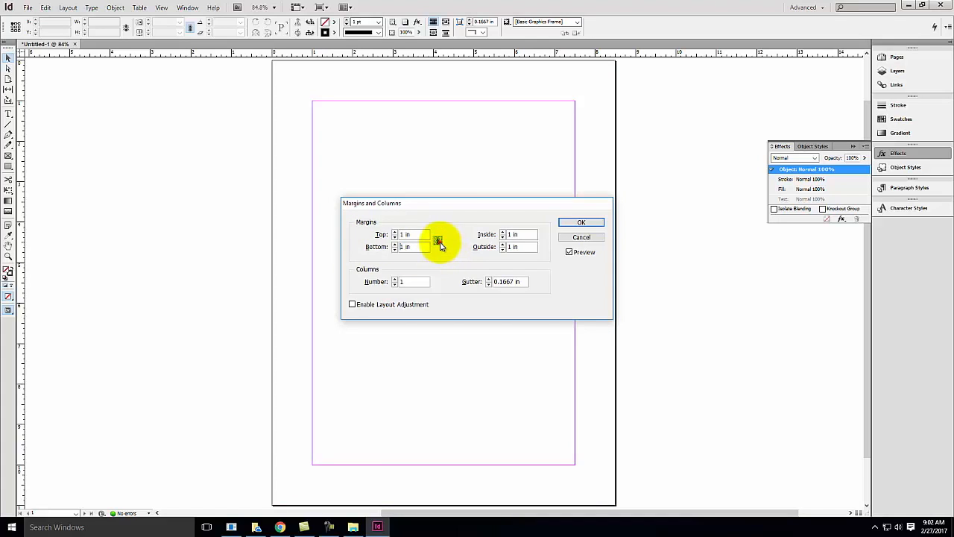
pyautogui.moveTo(413, 238); pyautogui.dragTo(403, 236)
pyautogui.write('1.5')
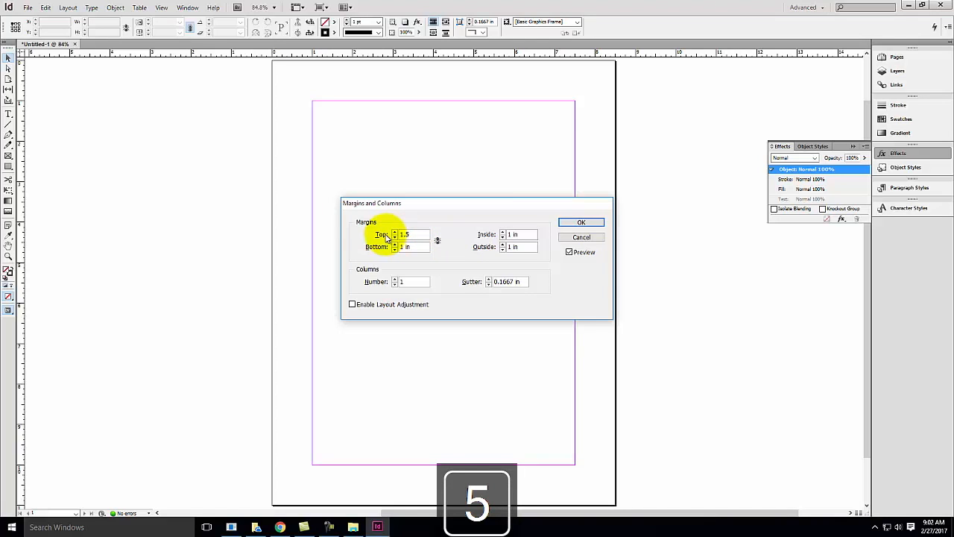
pyautogui.press('Tab')
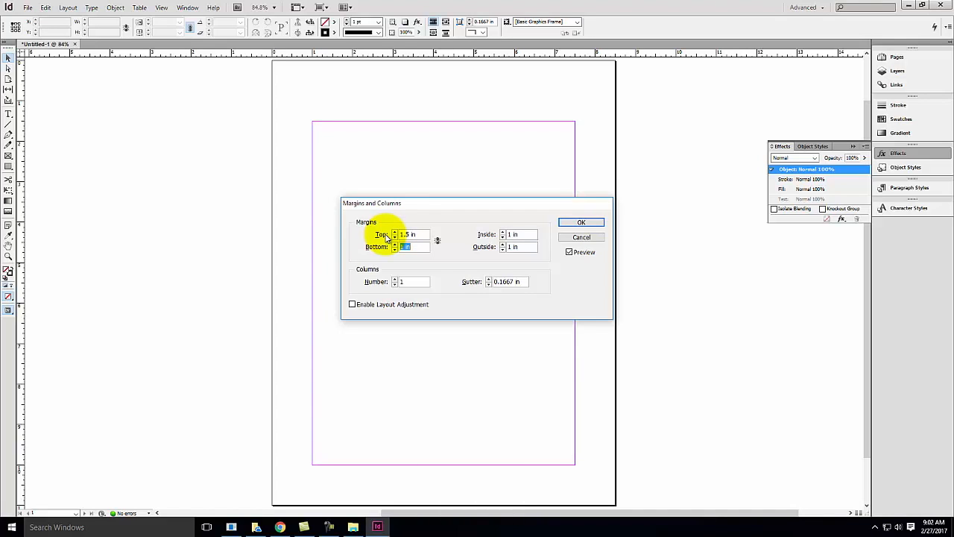
# Step: Set the top margin to 1 in
pyautogui.doubleClick(409, 235)
pyautogui.write('1')
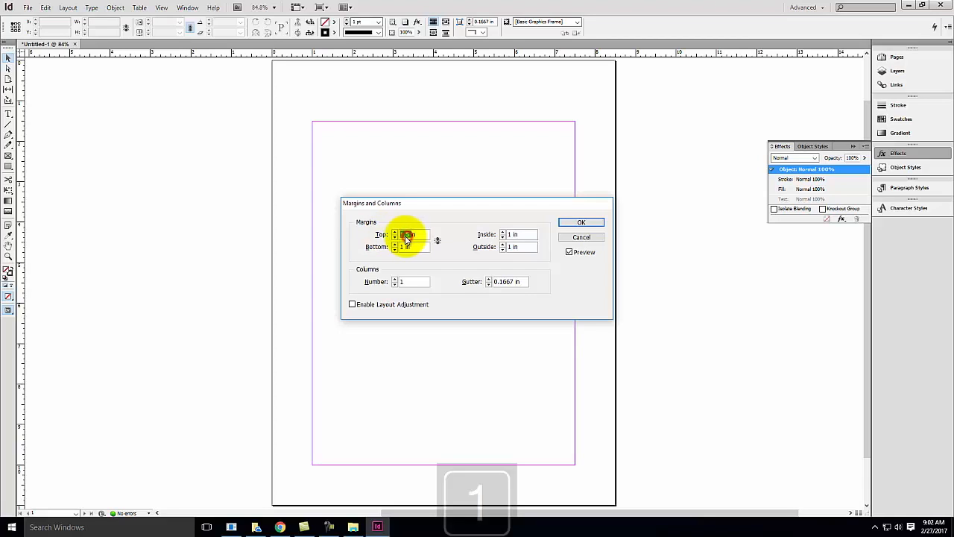
pyautogui.press('Tab')
# Step: Relink the margin values, set all four margins to 0 in, and apply the margin settings
pyautogui.click(439, 241)
pyautogui.click(410, 235)
pyautogui.write('0')
pyautogui.press('Tab')
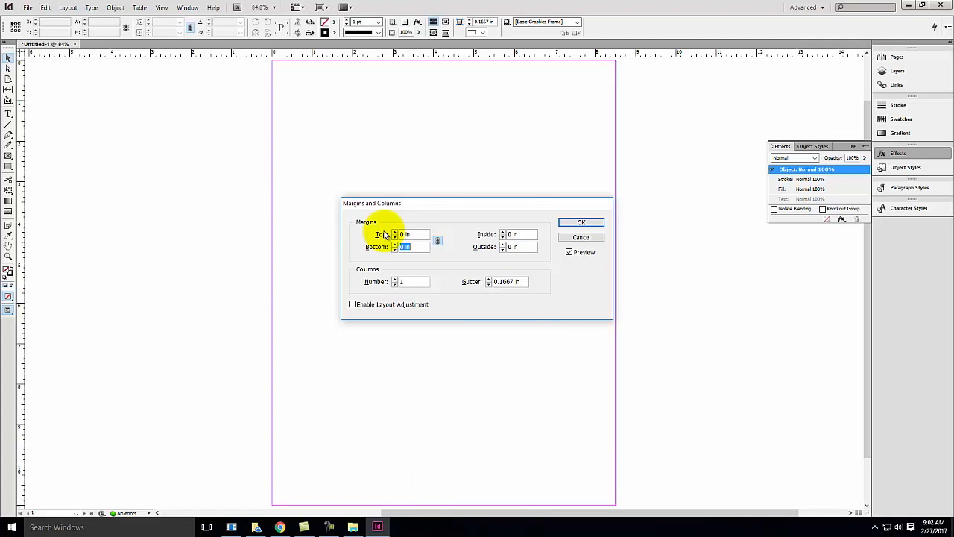
pyautogui.click(592, 222)
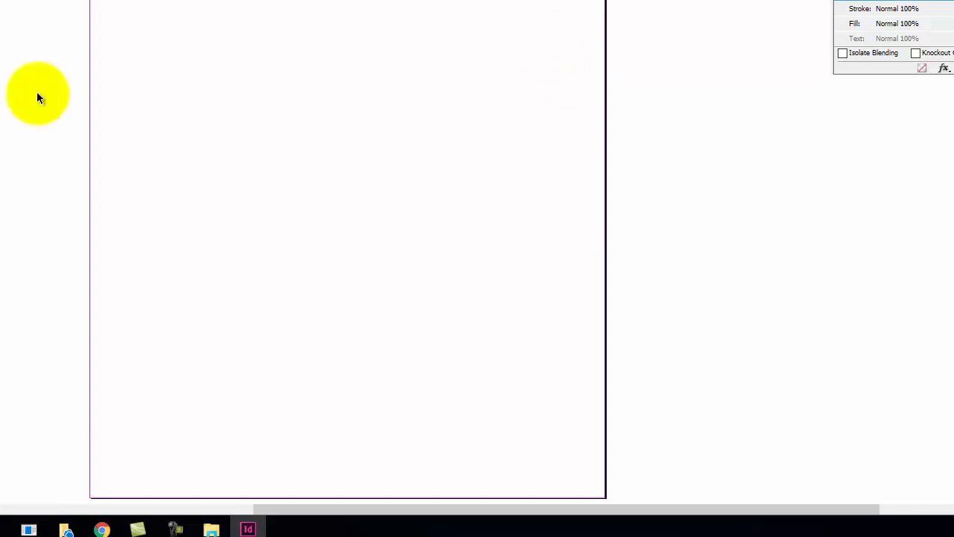
# Step: Switch to Chrome and open the Vitruvius 10 Books on Architecture (Chapter 1) Word file from the Exercise 110 page
pyautogui.click(103, 530)
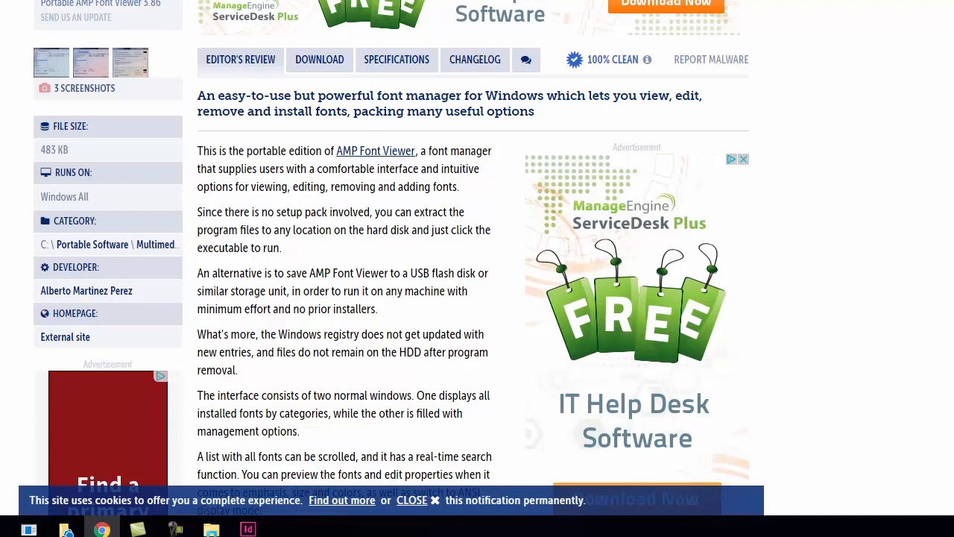
pyautogui.hotkey('ctrl', 'w')
pyautogui.hotkey('ctrl', 'w')
pyautogui.scroll(6, 106, 51)
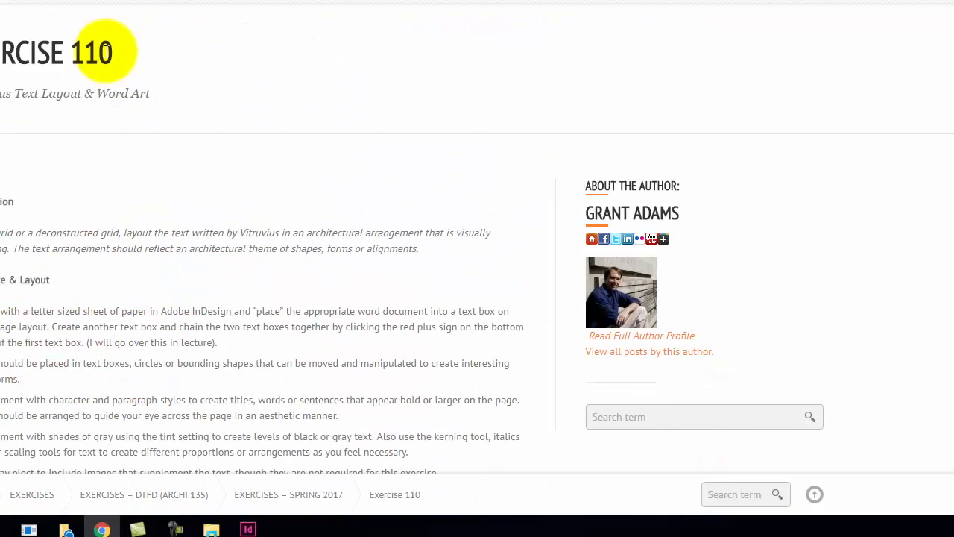
pyautogui.scroll(-6, 105, 50)
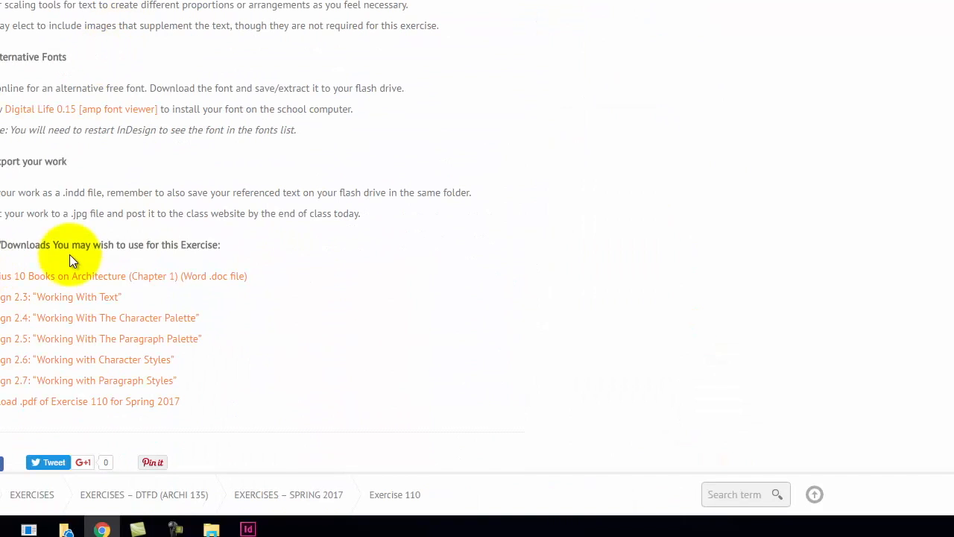
pyautogui.click(132, 279)
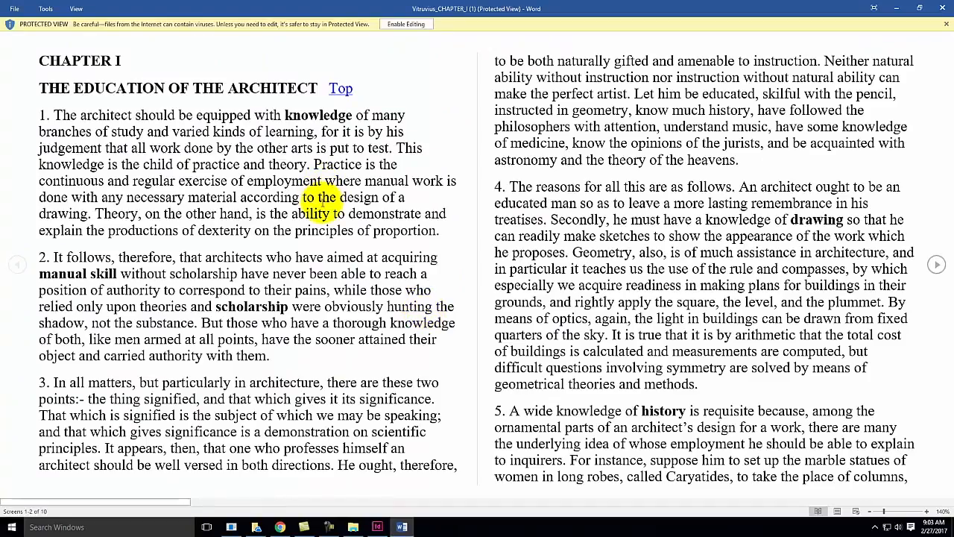
# Step: Skim the Vitruvius chapter in Word and close the document
pyautogui.scroll(-3, 322, 198)
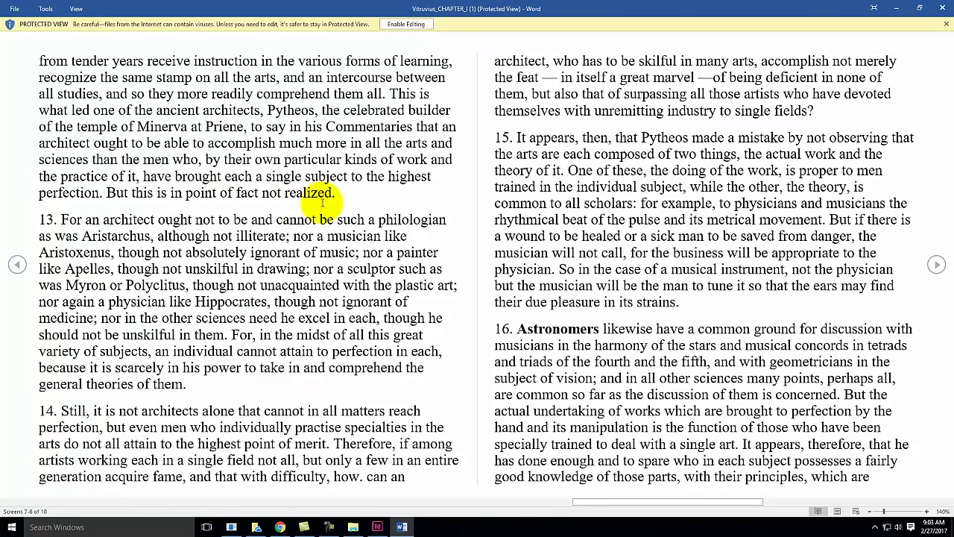
pyautogui.scroll(-1, 322, 202)
pyautogui.scroll(4, 322, 202)
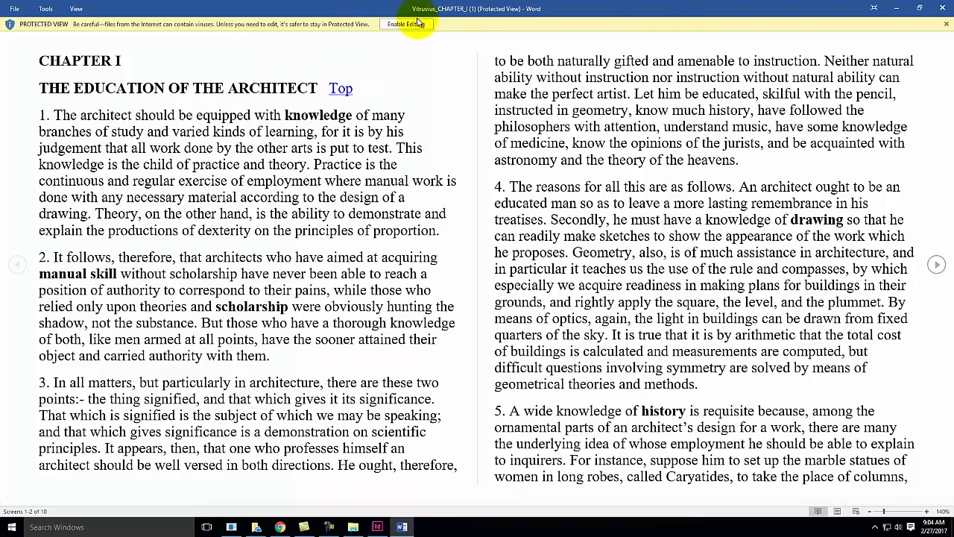
pyautogui.click(941, 8)
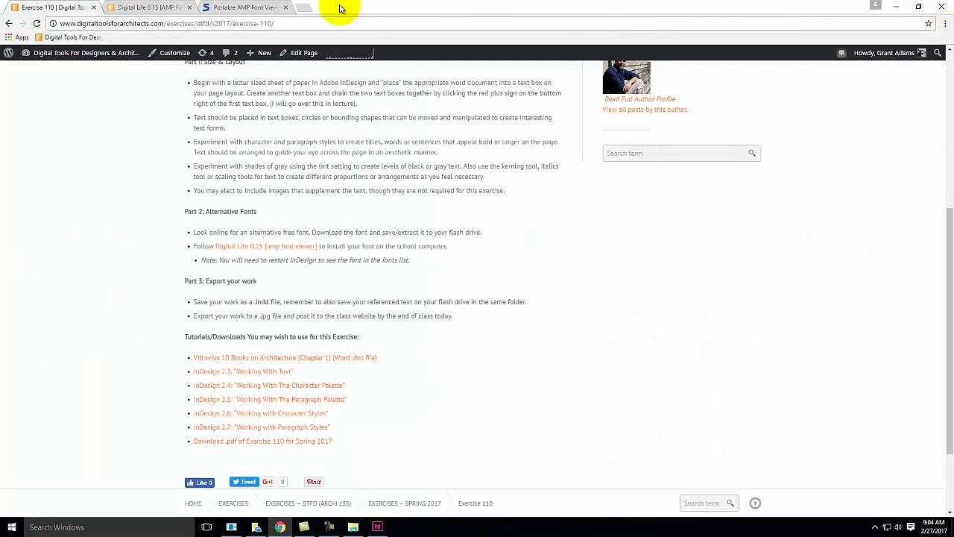
# Step: Return to InDesign and draw a tall text frame about 3.62 by 8.94 in on the left half of the page
pyautogui.click(380, 527)
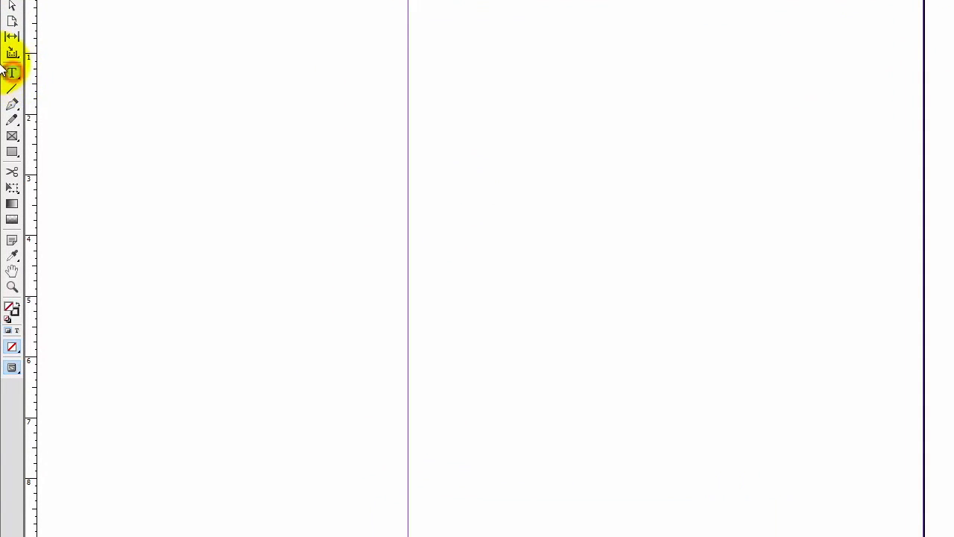
pyautogui.click(12, 73)
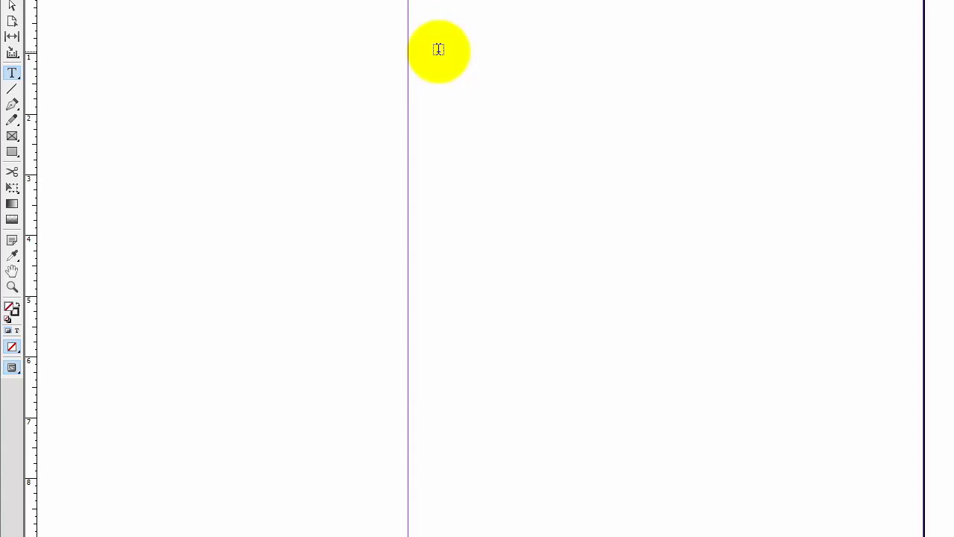
pyautogui.moveTo(438, 49); pyautogui.dragTo(663, 491)
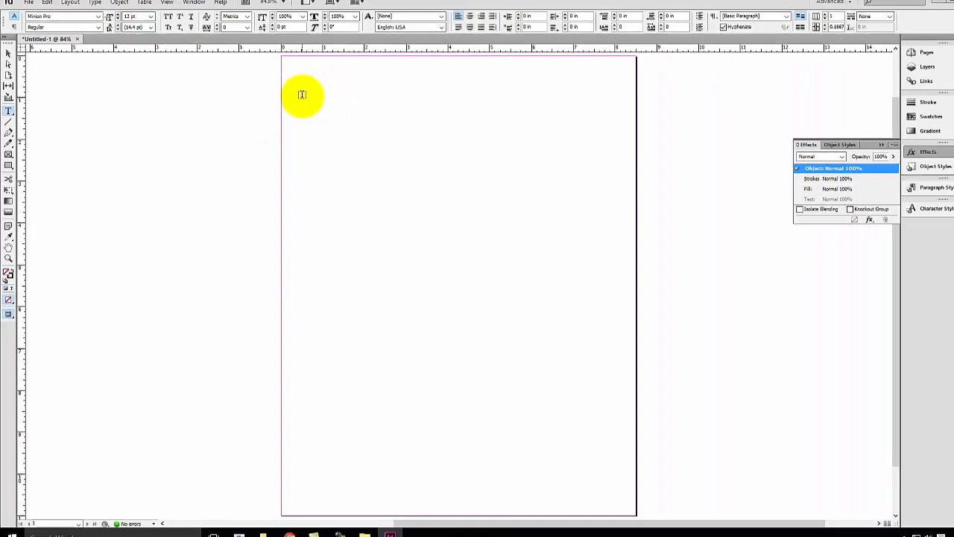
pyautogui.moveTo(443, 390); pyautogui.dragTo(438, 460)
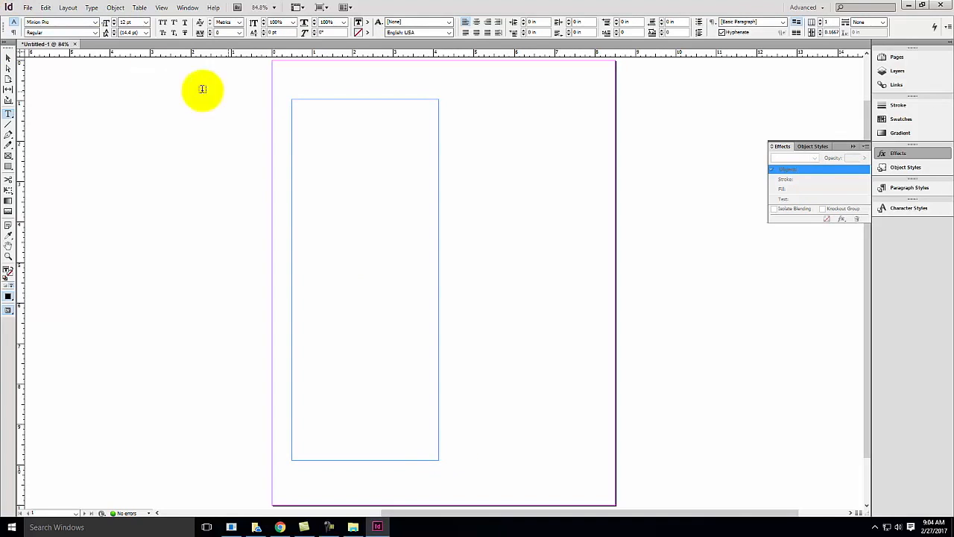
# Step: Enter a line of filler text in the text frame and delete it
pyautogui.write('klasjdfioawenmjl;ksm;lsdajio;am lk;')
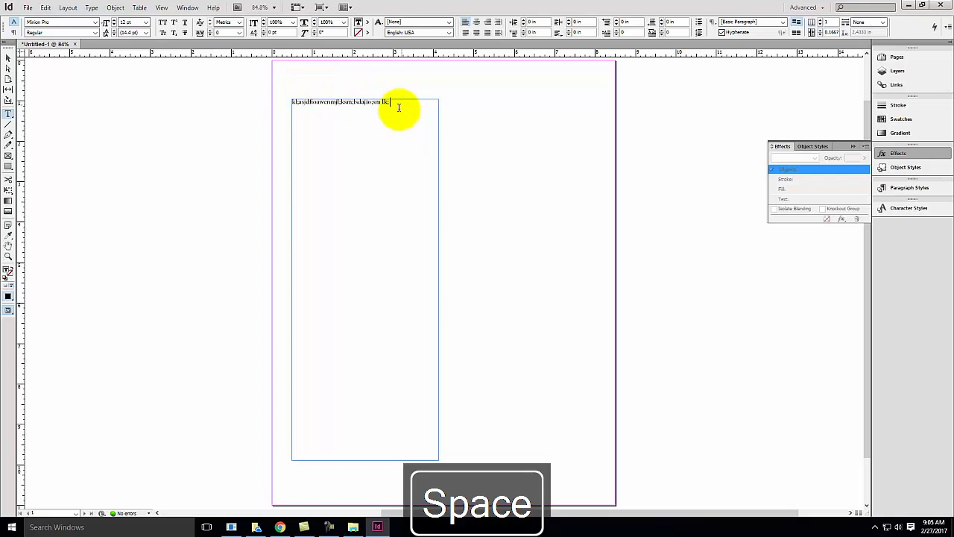
pyautogui.moveTo(399, 108); pyautogui.dragTo(268, 96)
pyautogui.press('BackSpace')
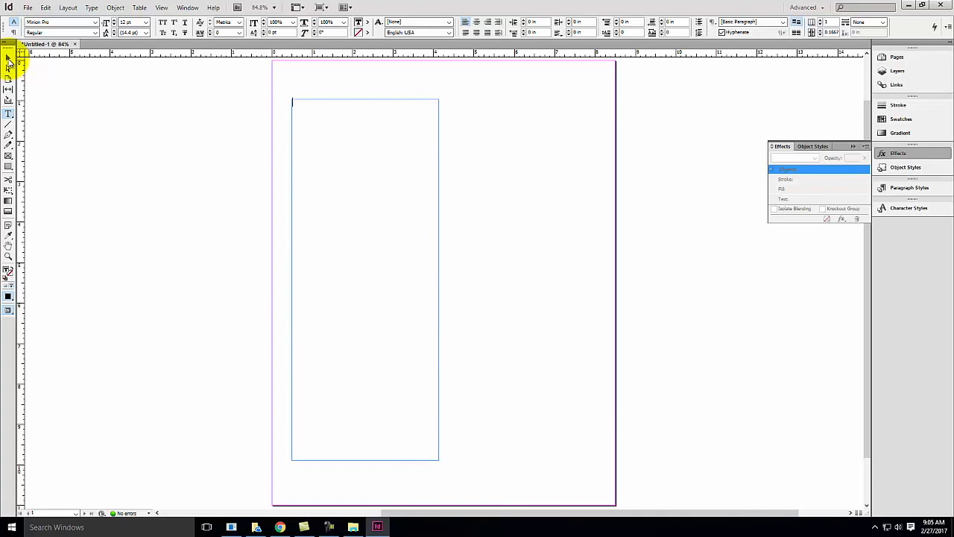
# Step: Select the empty text frame and place the Vitruvius_CHAPTER_I Word file from the Ex110 folder into it
pyautogui.click(8, 60)
pyautogui.click(135, 137)
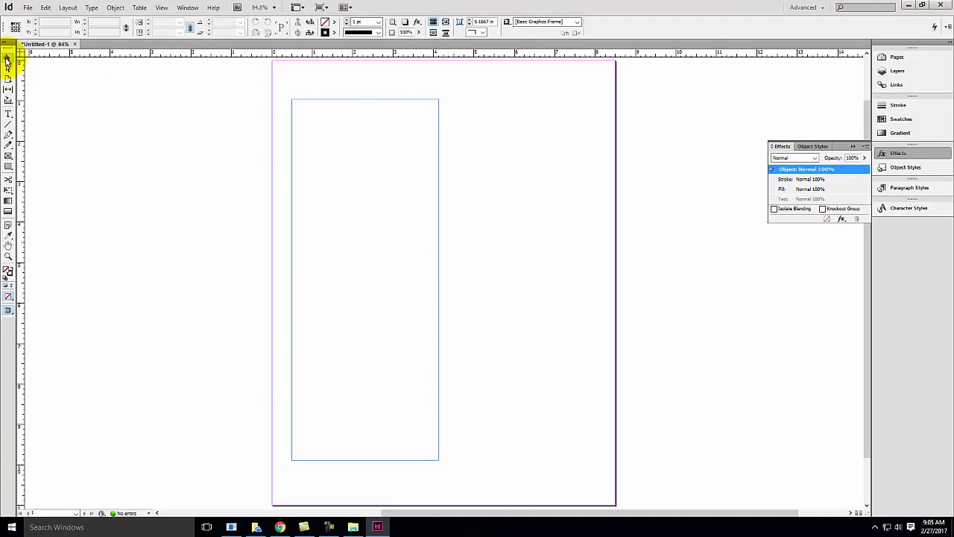
pyautogui.click(125, 99)
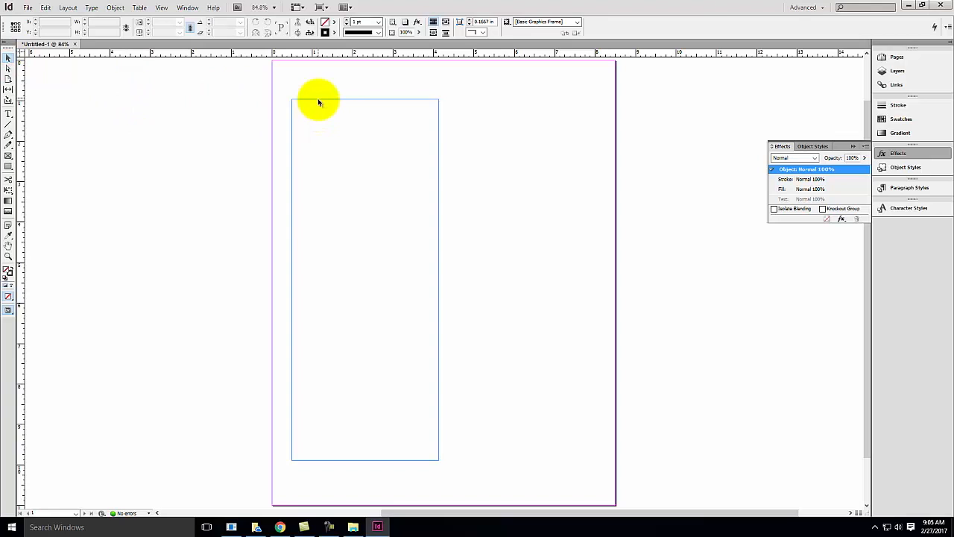
pyautogui.click(318, 98)
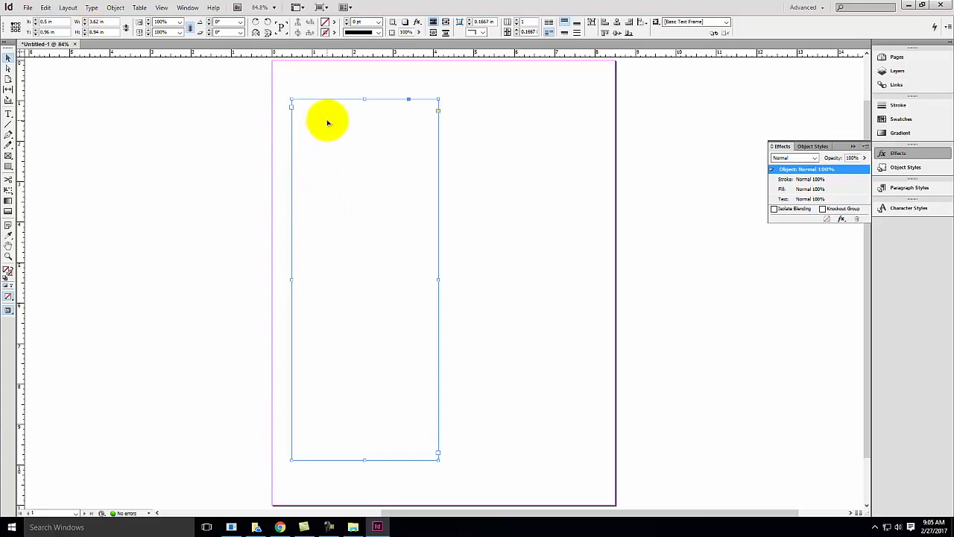
pyautogui.click(27, 8)
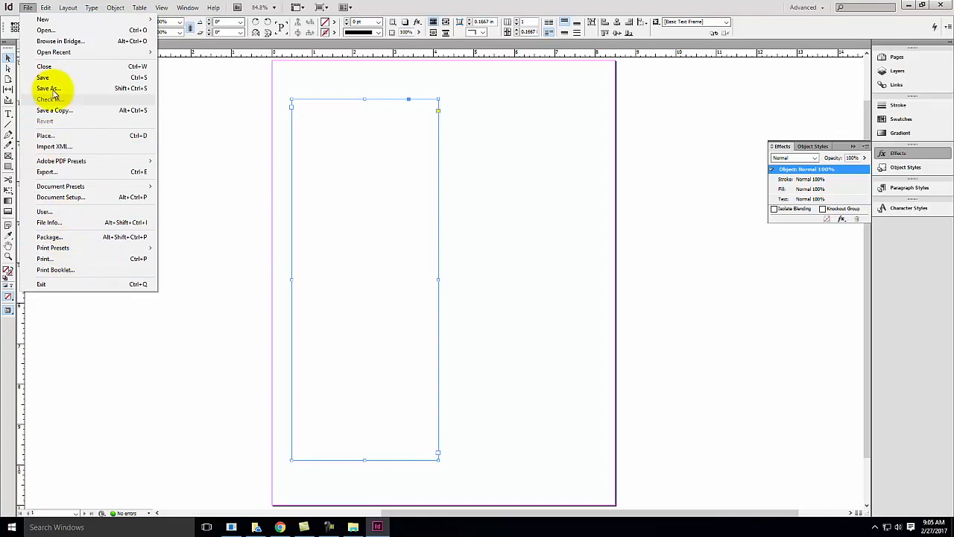
pyautogui.click(54, 136)
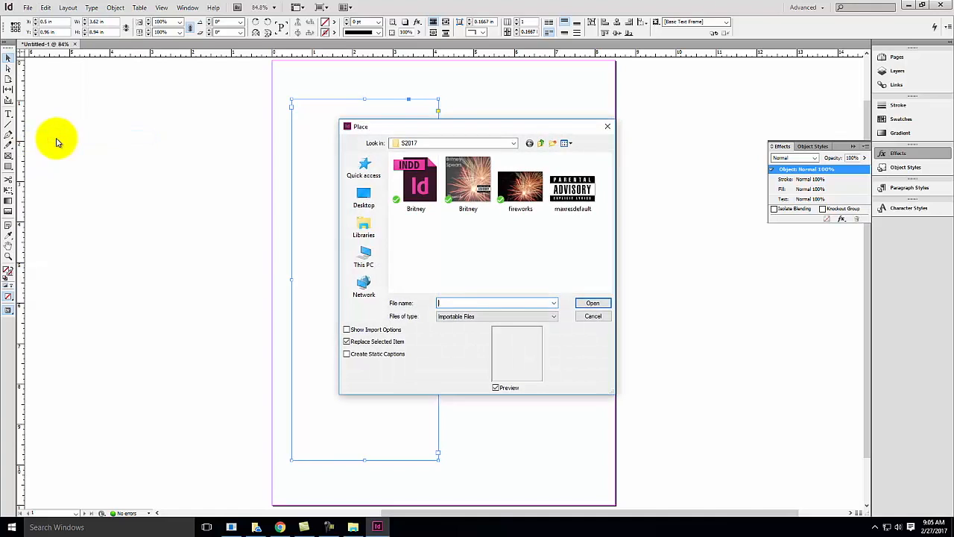
pyautogui.click(458, 145)
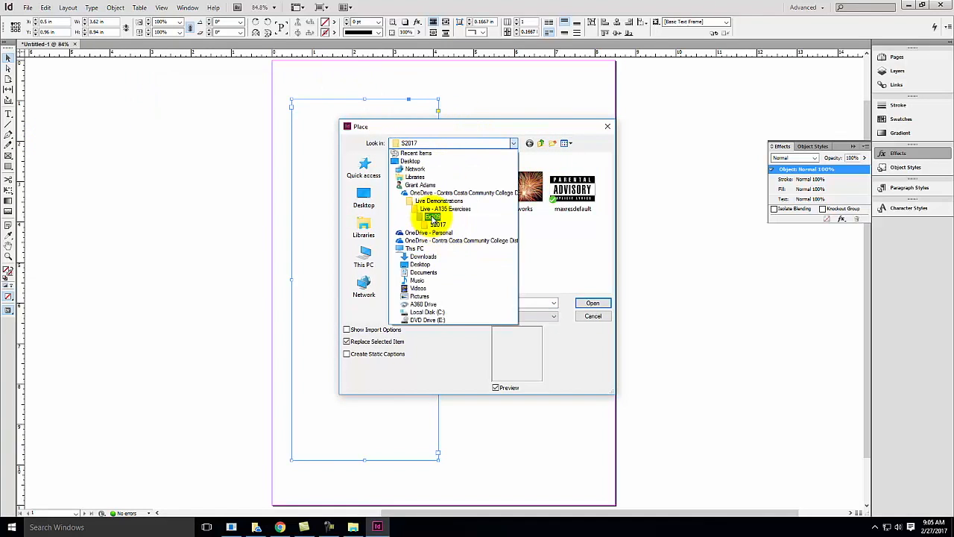
pyautogui.click(434, 209)
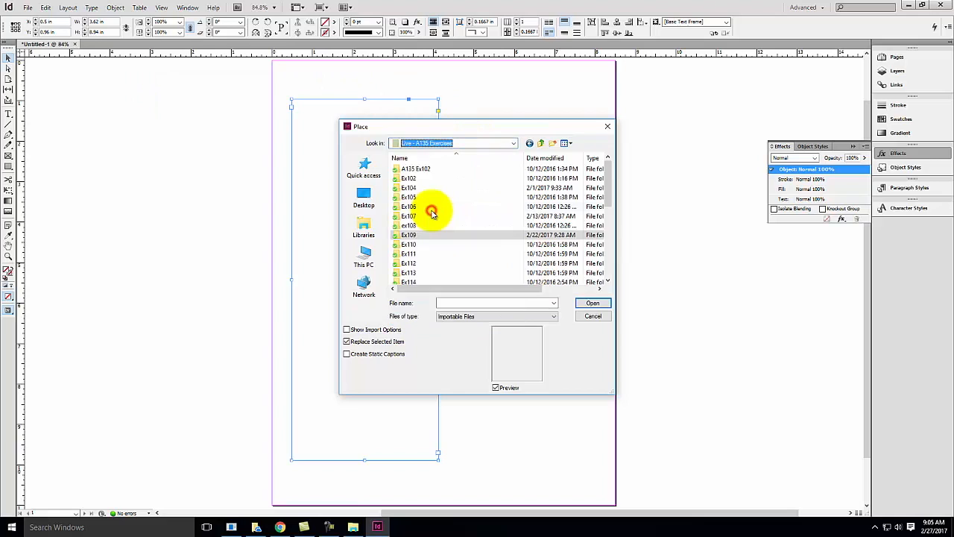
pyautogui.doubleClick(411, 244)
pyautogui.click(422, 188)
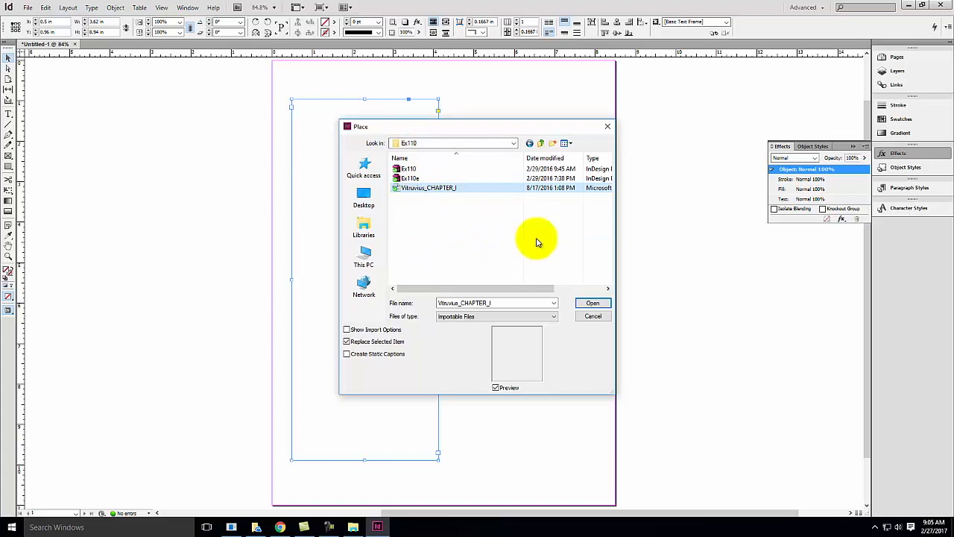
pyautogui.click(594, 304)
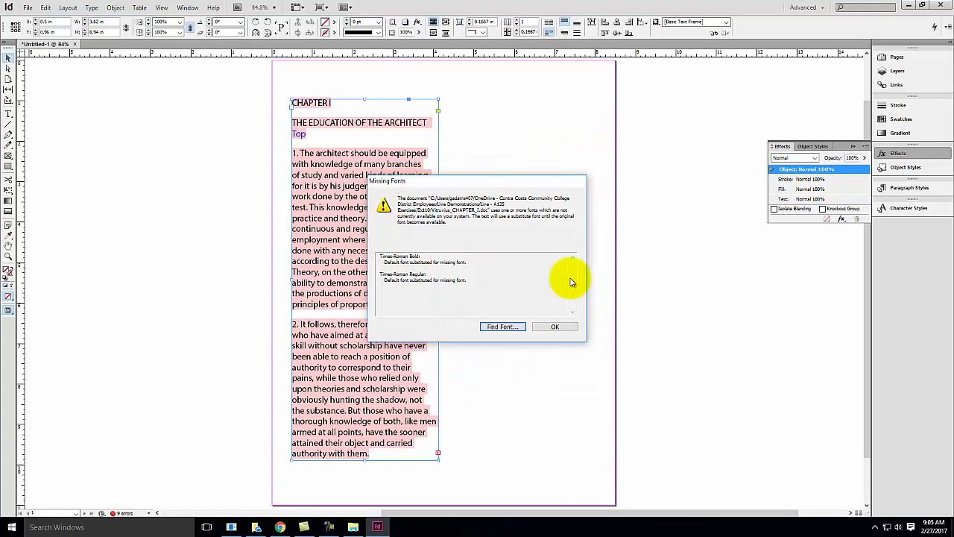
# Step: Open Find Font from the missing-fonts warning and change all Times-Roman text to Times New Roman Regular
pyautogui.moveTo(453, 181); pyautogui.dragTo(551, 182)
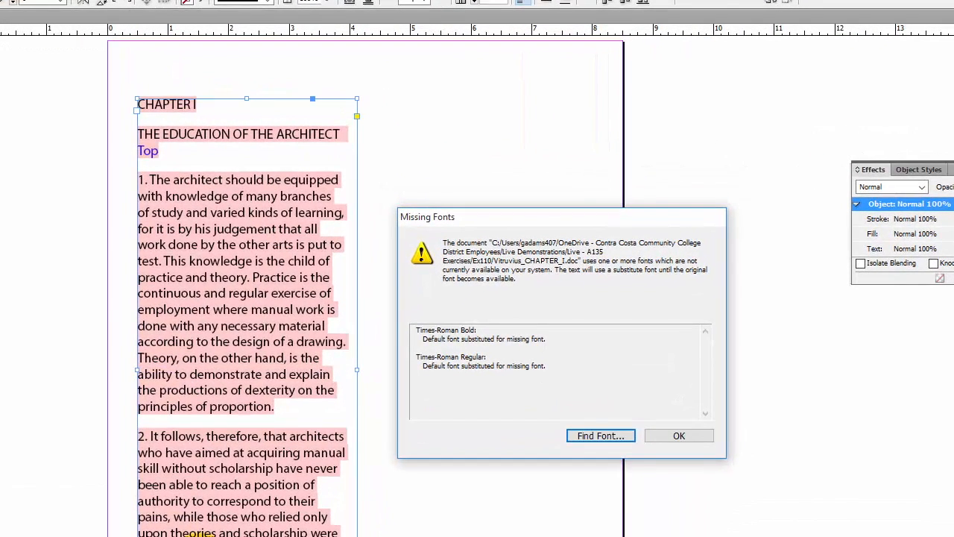
pyautogui.moveTo(495, 215); pyautogui.dragTo(463, 181)
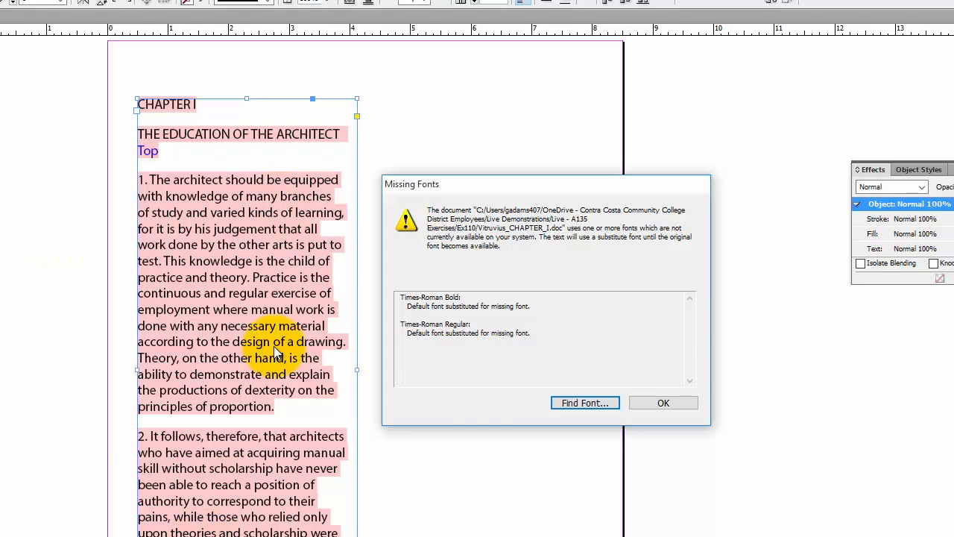
pyautogui.click(583, 403)
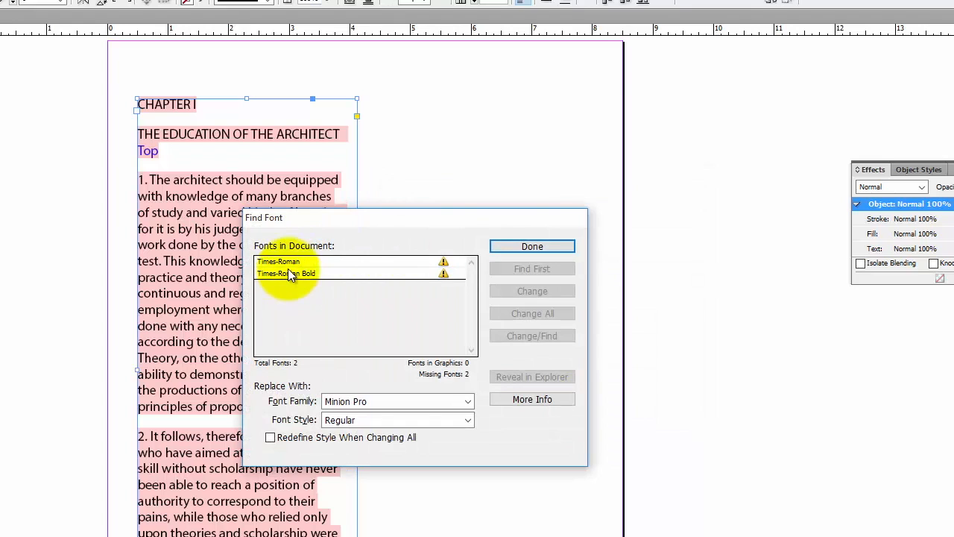
pyautogui.click(287, 263)
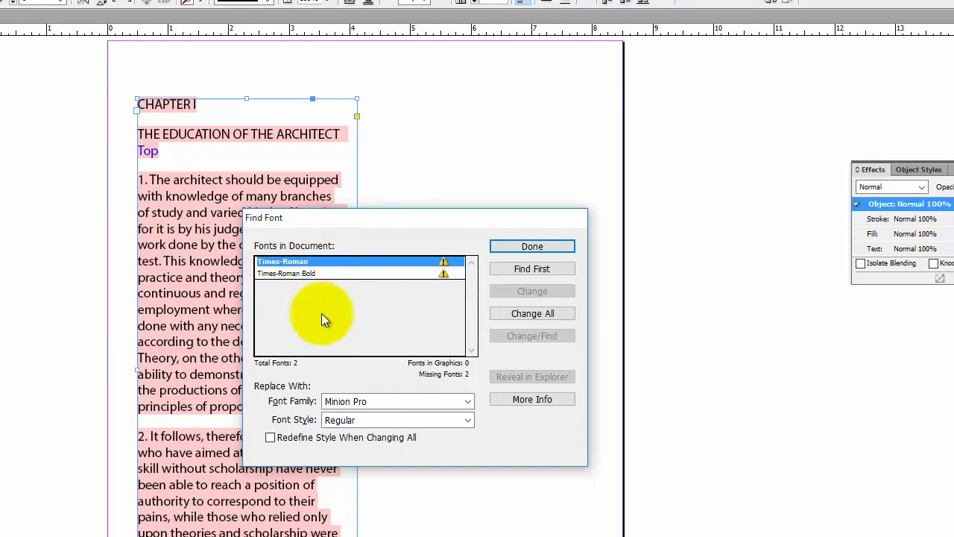
pyautogui.click(393, 402)
pyautogui.click(450, 402)
pyautogui.scroll(-10, 430, 373)
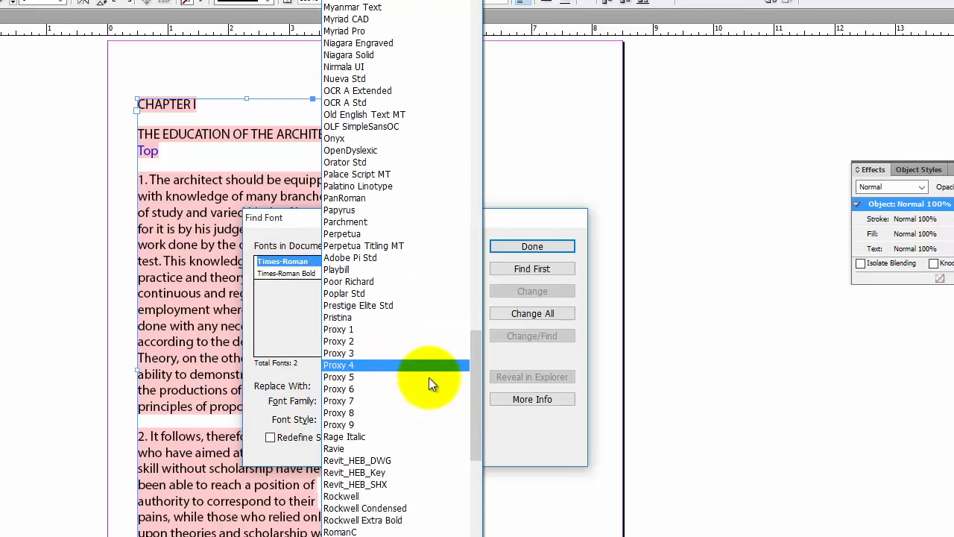
pyautogui.scroll(-20, 432, 418)
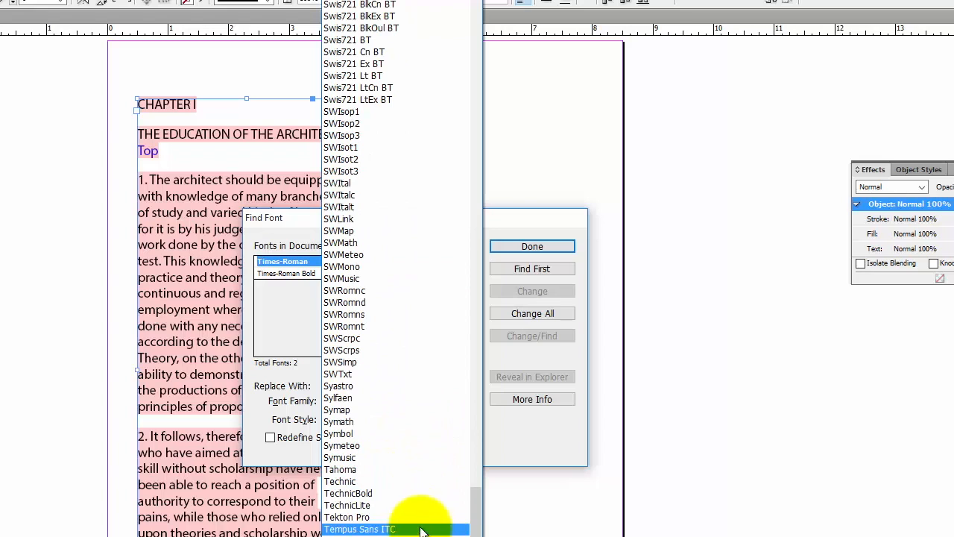
pyautogui.press('Escape')
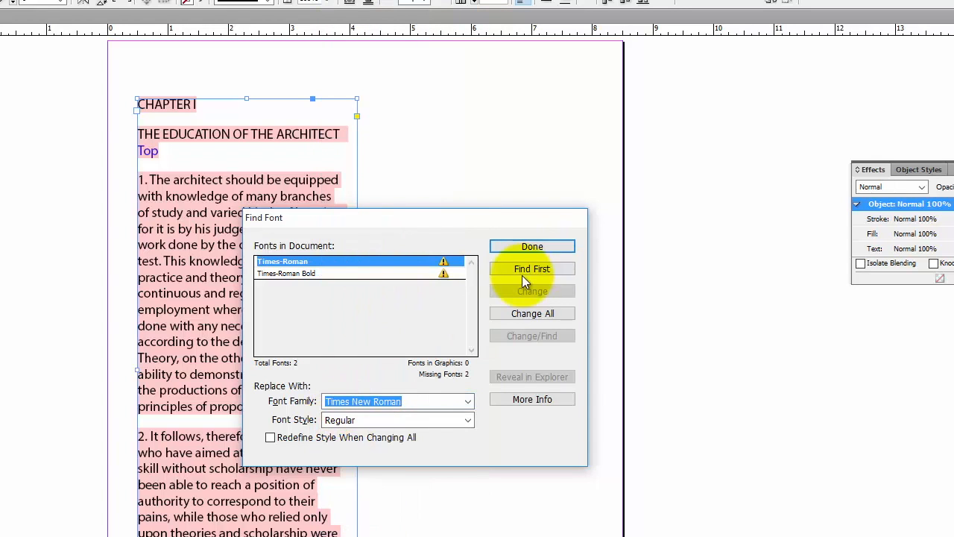
pyautogui.click(528, 317)
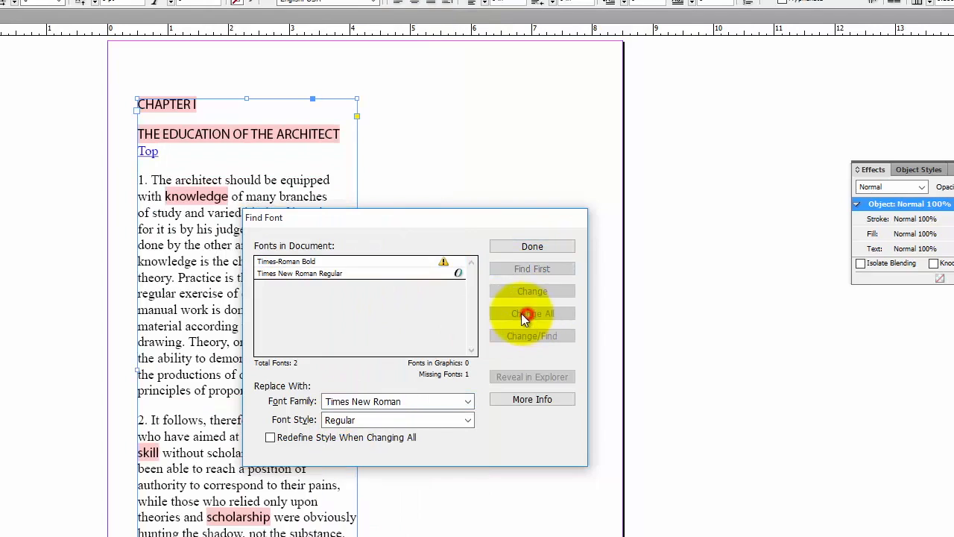
# Step: Change all Times-Roman Bold text to Times New Roman Bold and finish the font replacement
pyautogui.click(355, 263)
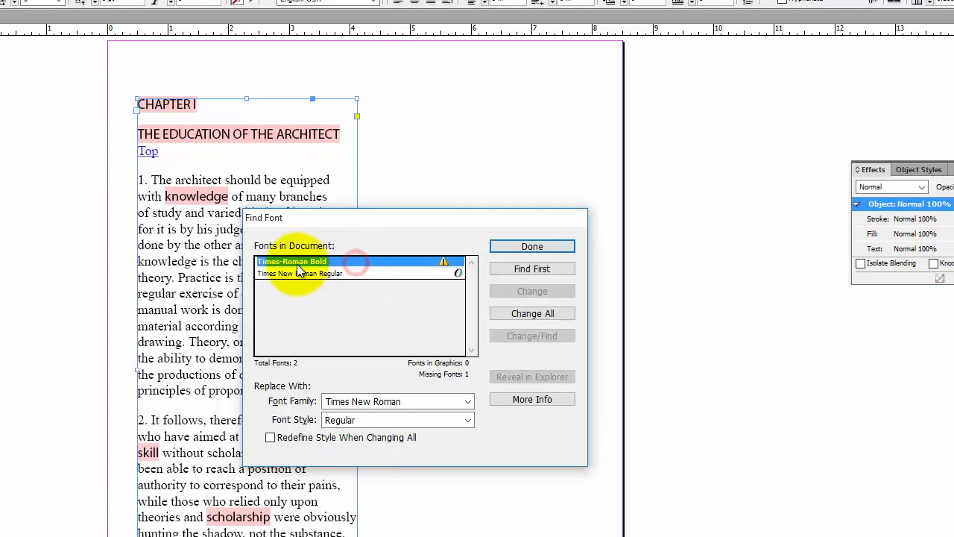
pyautogui.click(385, 401)
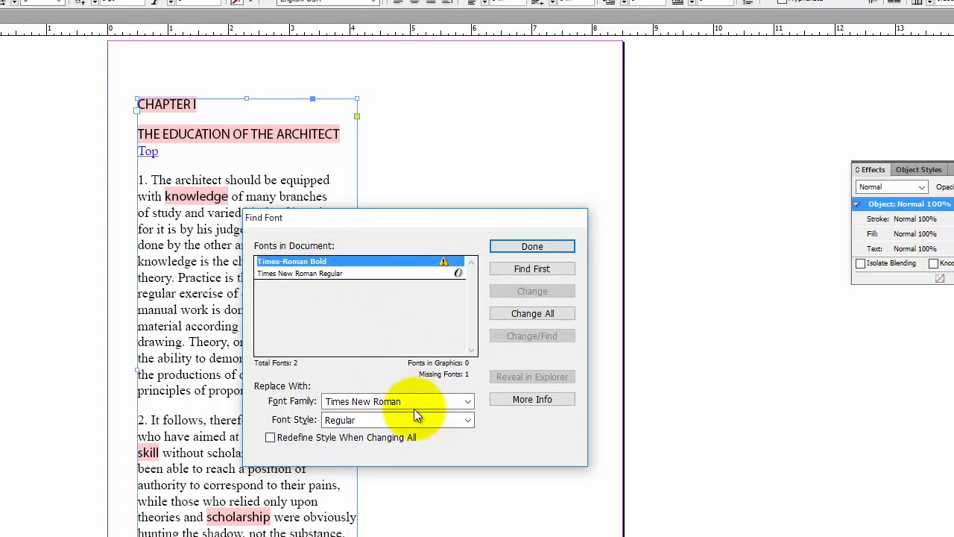
pyautogui.click(467, 419)
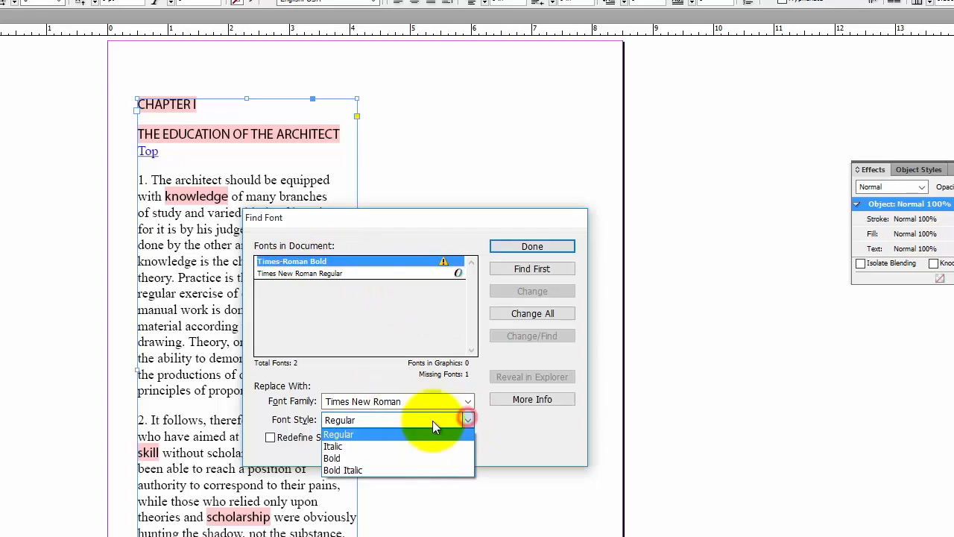
pyautogui.click(384, 458)
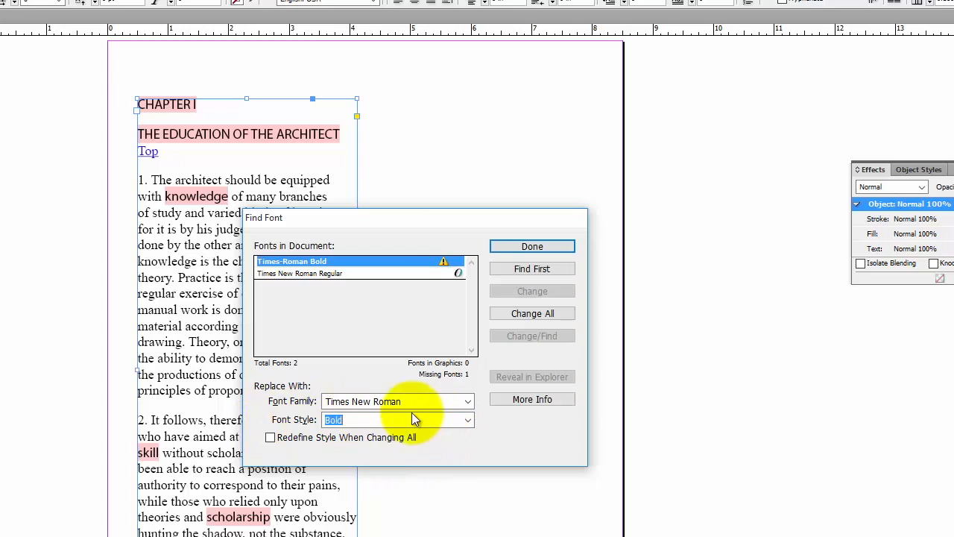
pyautogui.click(528, 315)
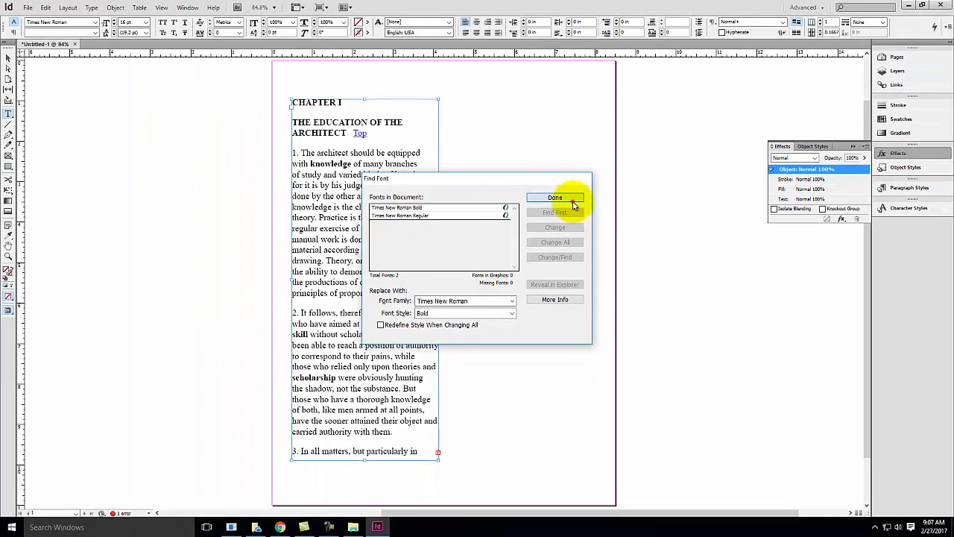
pyautogui.click(572, 201)
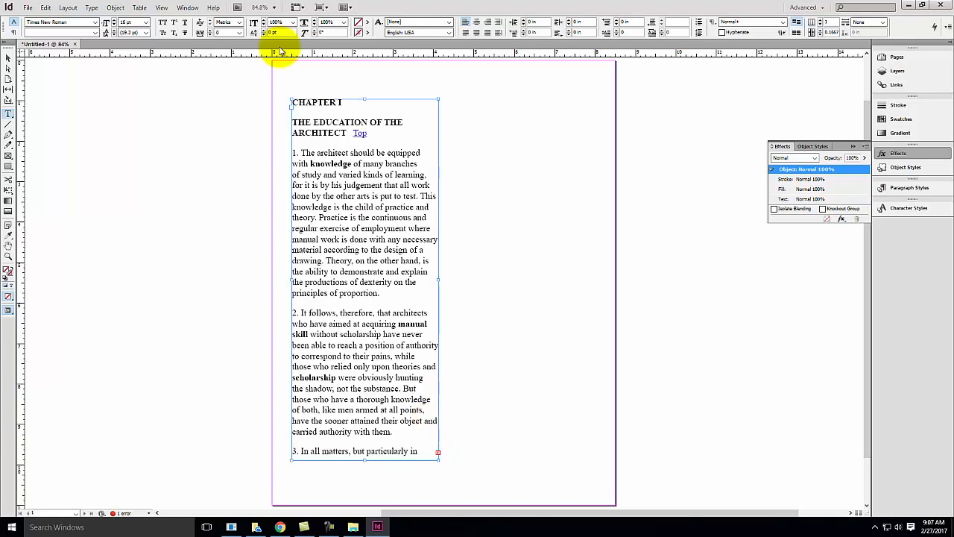
# Step: Draw a second text frame about 3.5 by 9 in on the right half of the page and thread the overset text into it
pyautogui.click(9, 114)
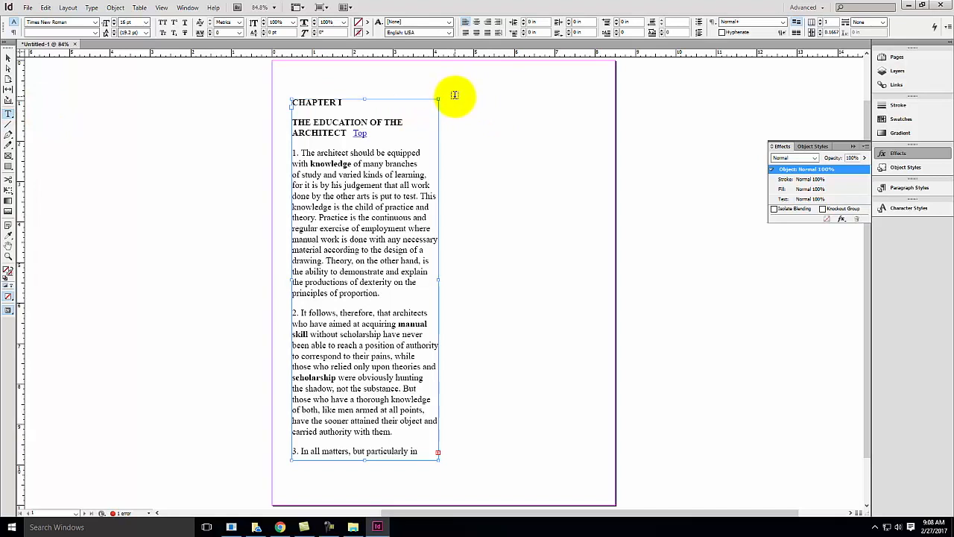
pyautogui.moveTo(453, 94); pyautogui.dragTo(592, 457)
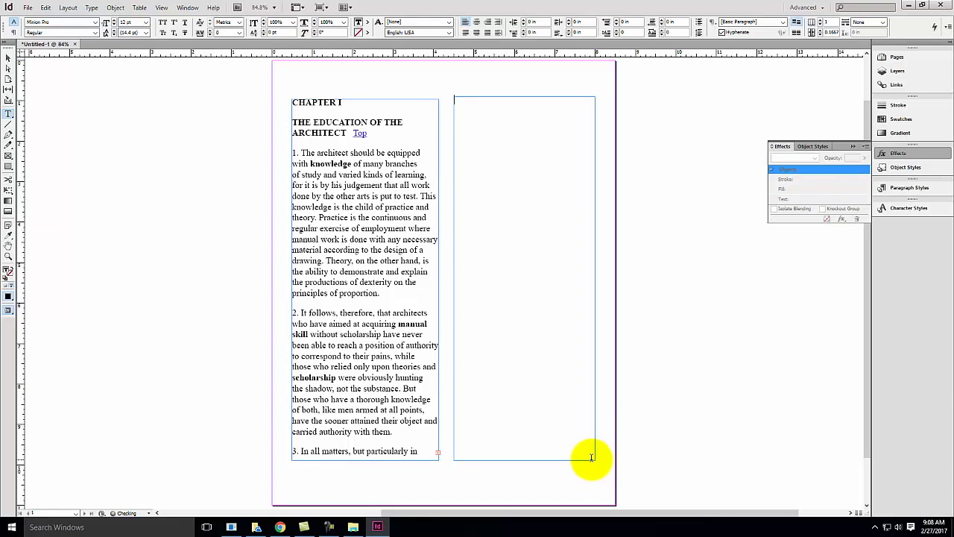
pyautogui.click(9, 58)
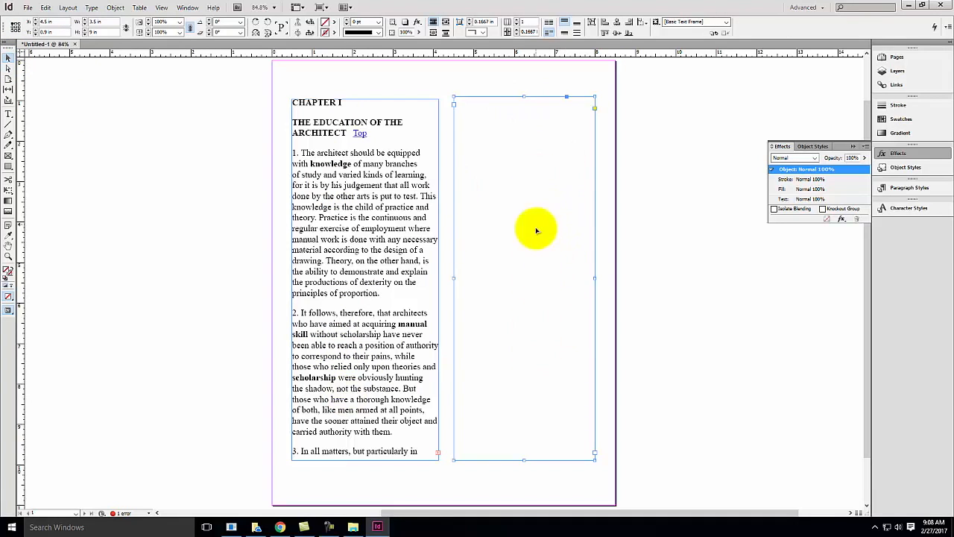
pyautogui.click(438, 453)
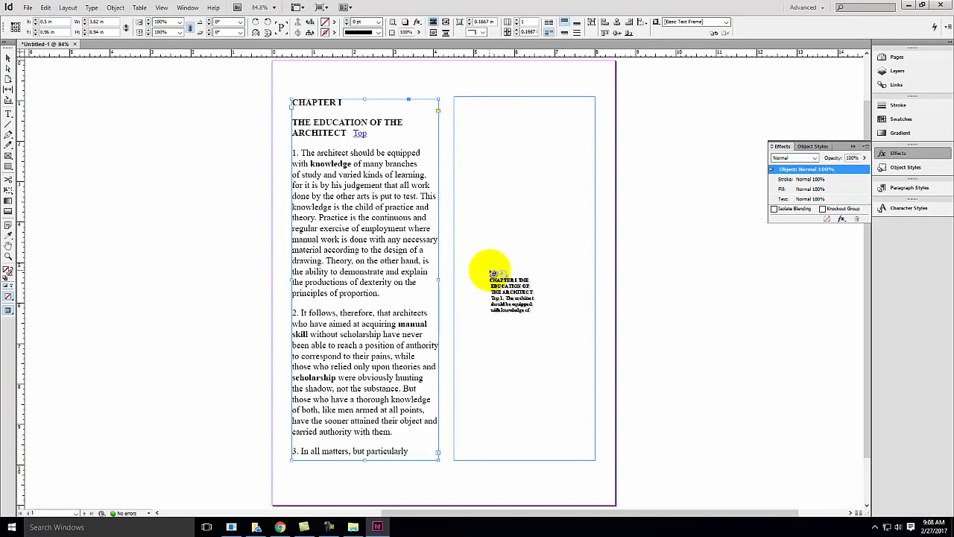
pyautogui.click(509, 142)
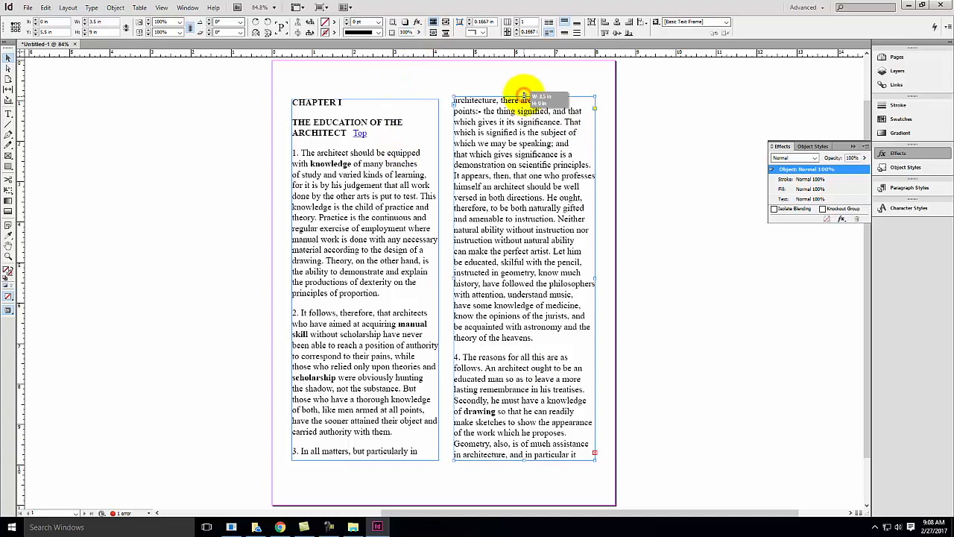
# Step: Lower the right text frame's top edge to the page's lower third and shorten the left frame to about 6.06 in tall
pyautogui.moveTo(524, 95); pyautogui.dragTo(528, 345)
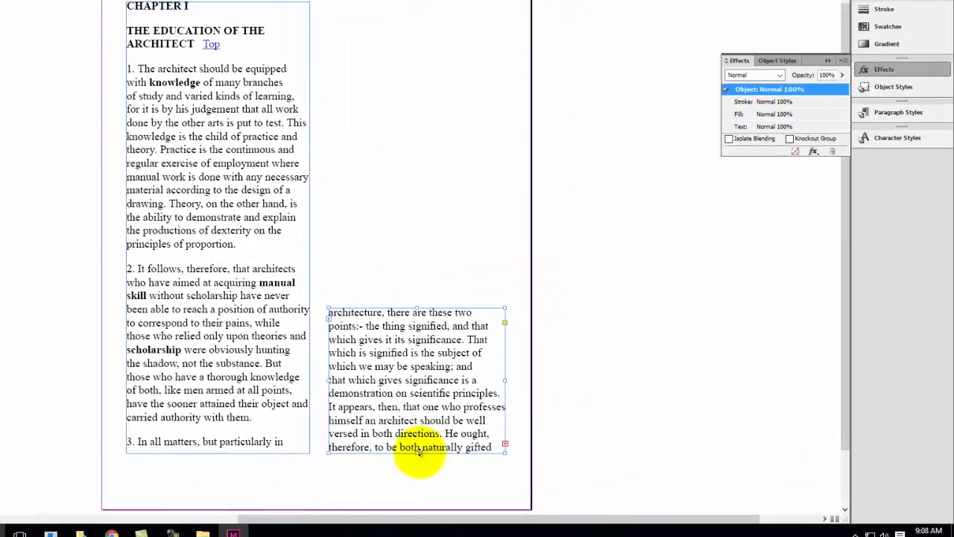
pyautogui.click(242, 406)
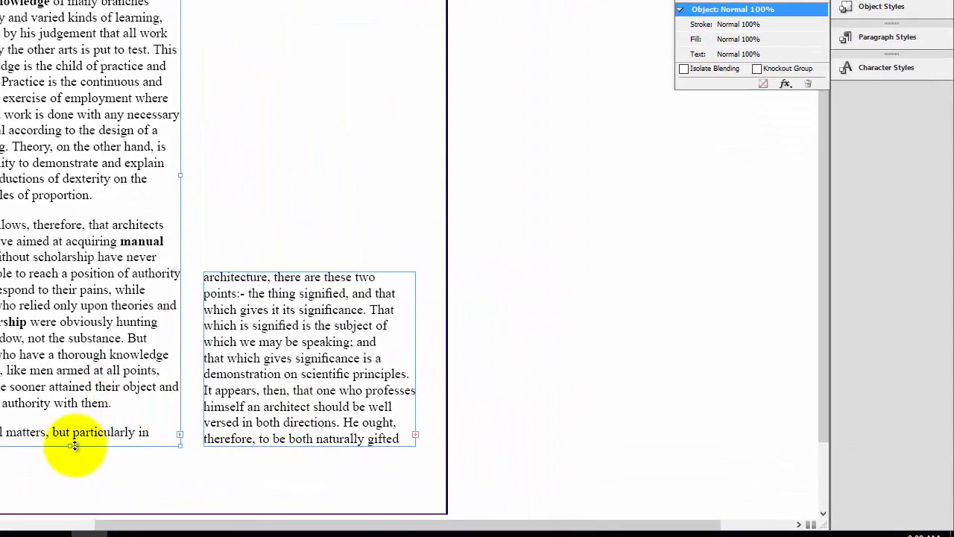
pyautogui.moveTo(71, 446); pyautogui.dragTo(69, 271)
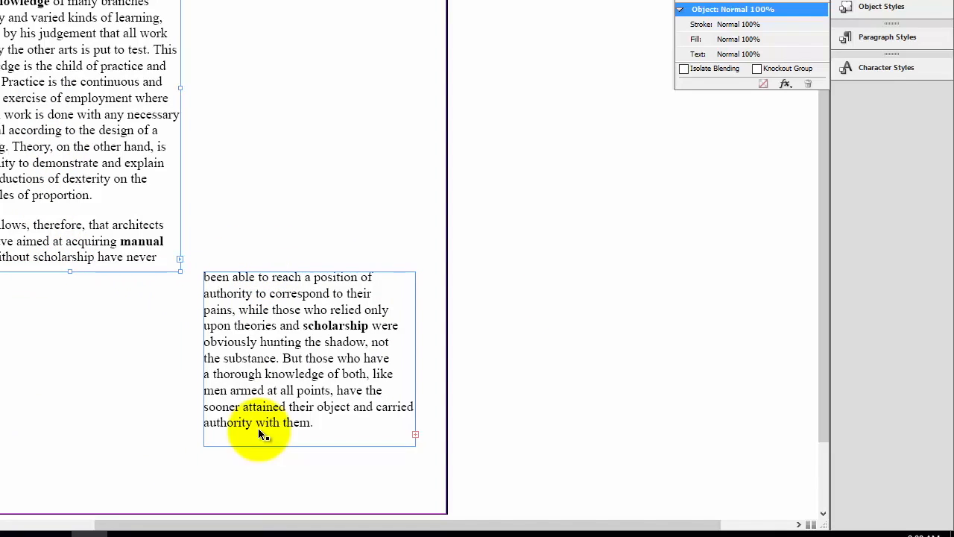
# Step: Widen the right text frame well past the page's right edge
pyautogui.click(287, 326)
pyautogui.moveTo(415, 356); pyautogui.dragTo(753, 356)
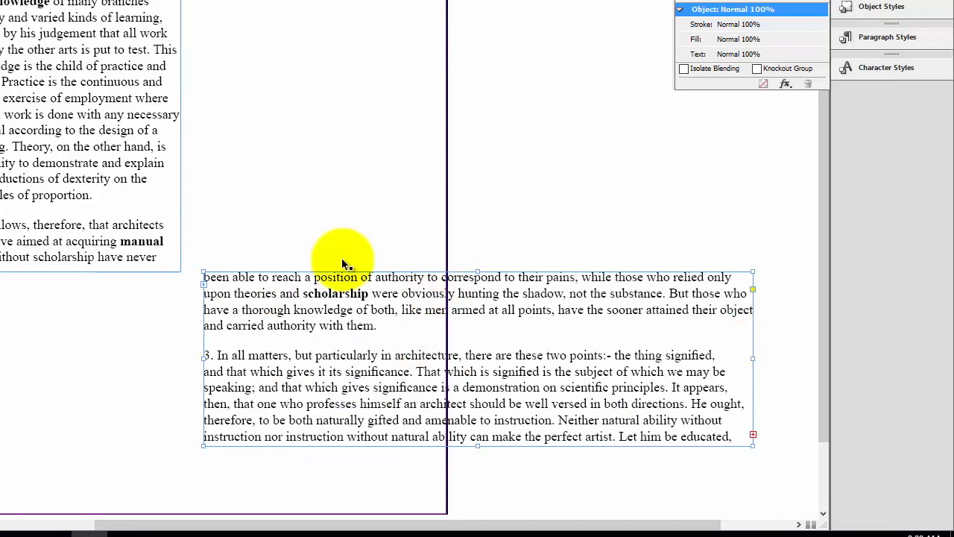
# Step: Stretch the left text frame across most of the page and narrow it back to about 3.6 in wide
pyautogui.click(61, 211)
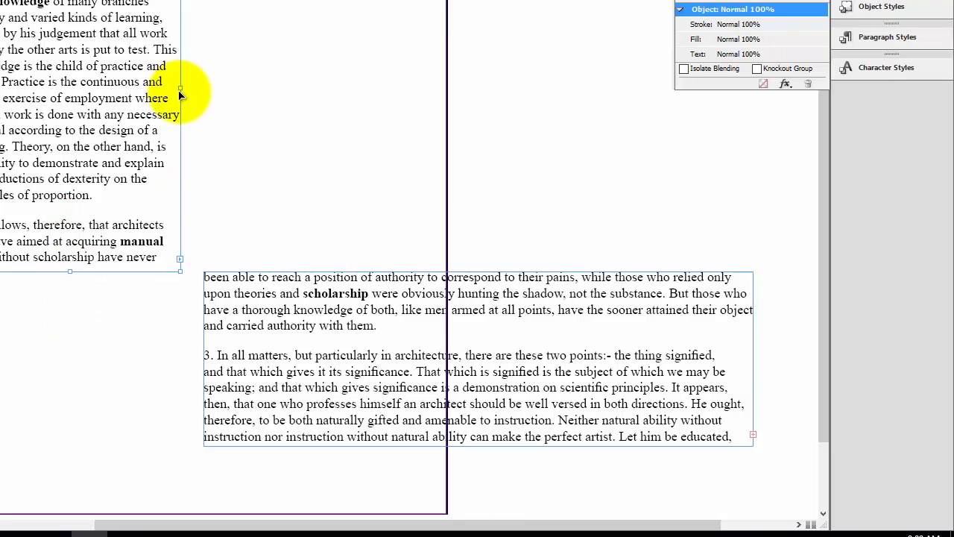
pyautogui.moveTo(179, 89); pyautogui.dragTo(419, 88)
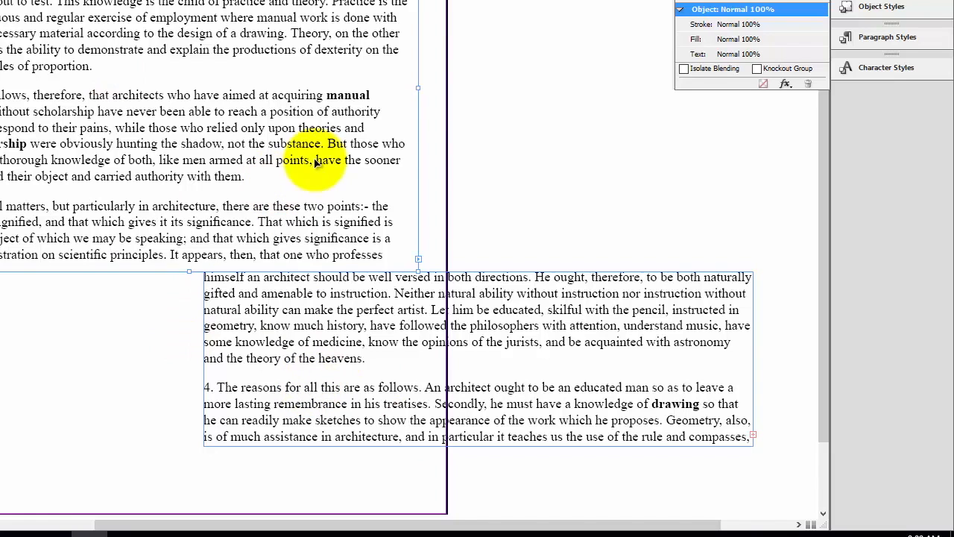
pyautogui.moveTo(418, 88); pyautogui.dragTo(179, 81)
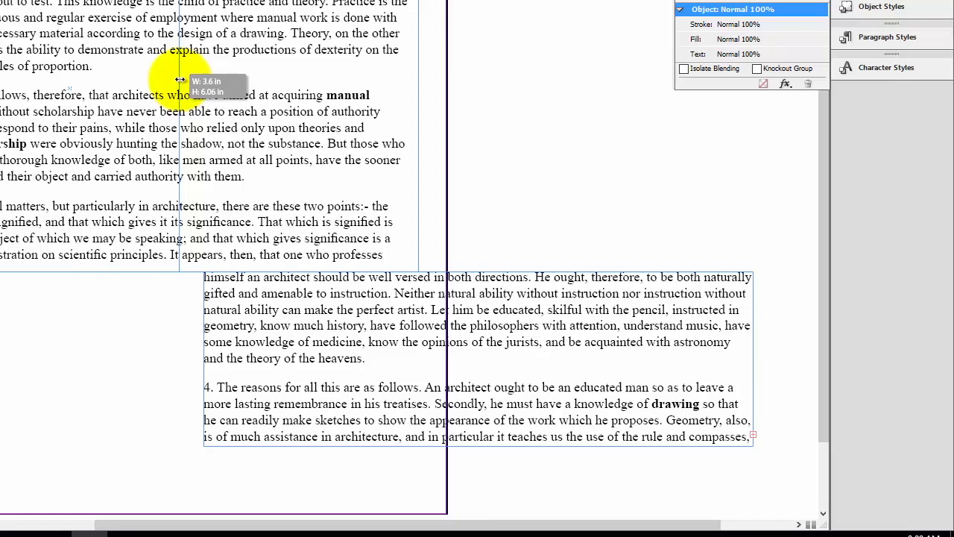
# Step: Narrow the right text frame to about 3.5 in, back inside the page margin, and raise its top edge level with the left frame
pyautogui.moveTo(180, 80); pyautogui.dragTo(181, 80)
pyautogui.click(264, 363)
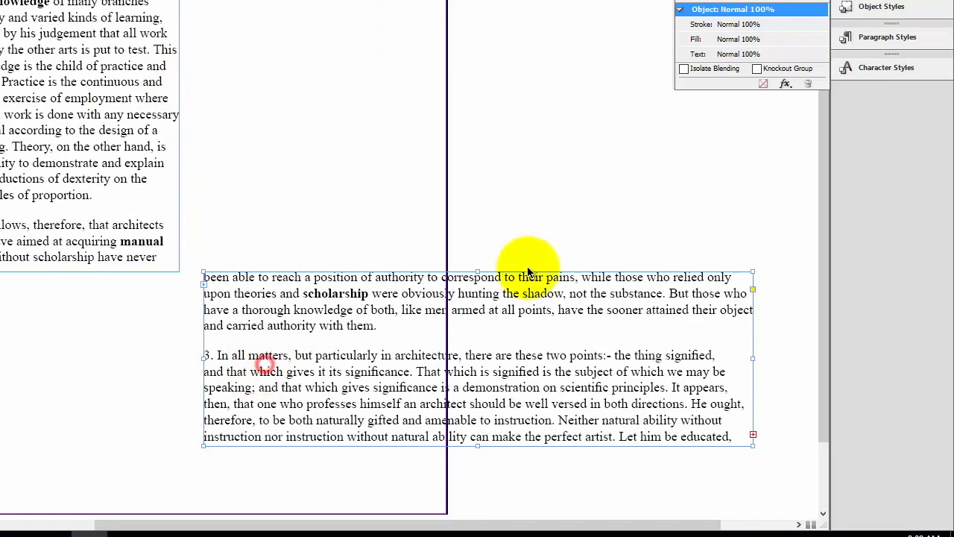
pyautogui.moveTo(753, 358); pyautogui.dragTo(416, 345)
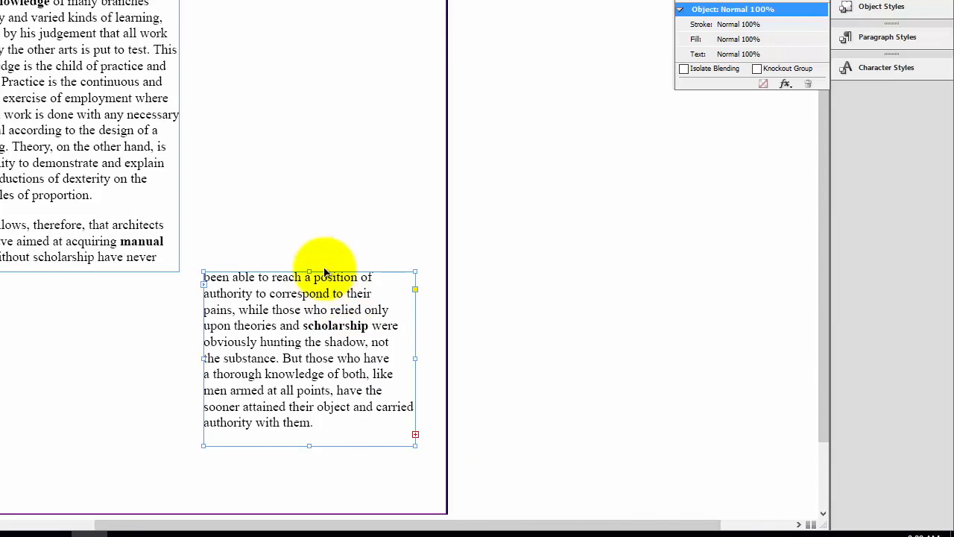
pyautogui.moveTo(311, 270); pyautogui.dragTo(246, 3)
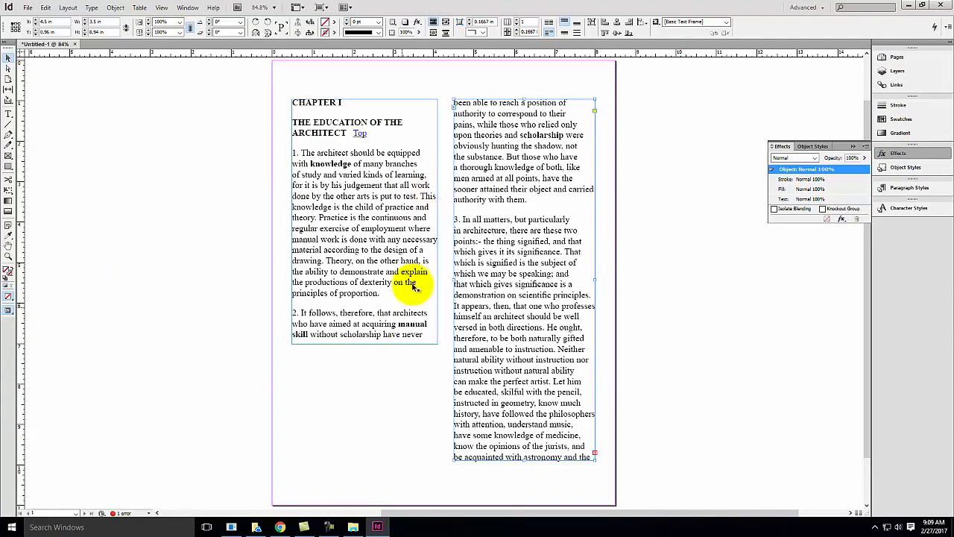
# Step: Shorten the left frame to about 0.44 in tall around CHAPTER I, move it up, and place the right frame beneath it
pyautogui.click(355, 345)
pyautogui.moveTo(364, 344); pyautogui.dragTo(366, 459)
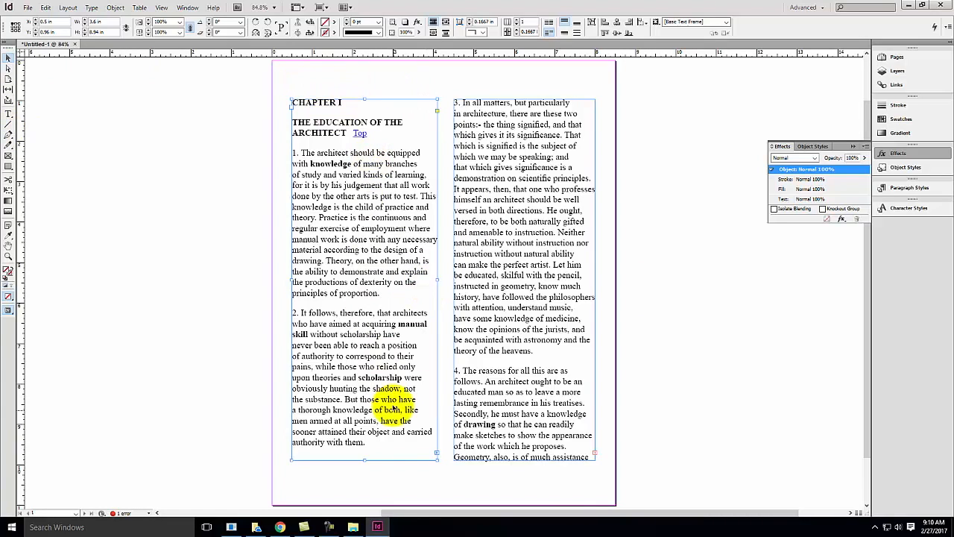
pyautogui.moveTo(365, 460); pyautogui.dragTo(396, 115)
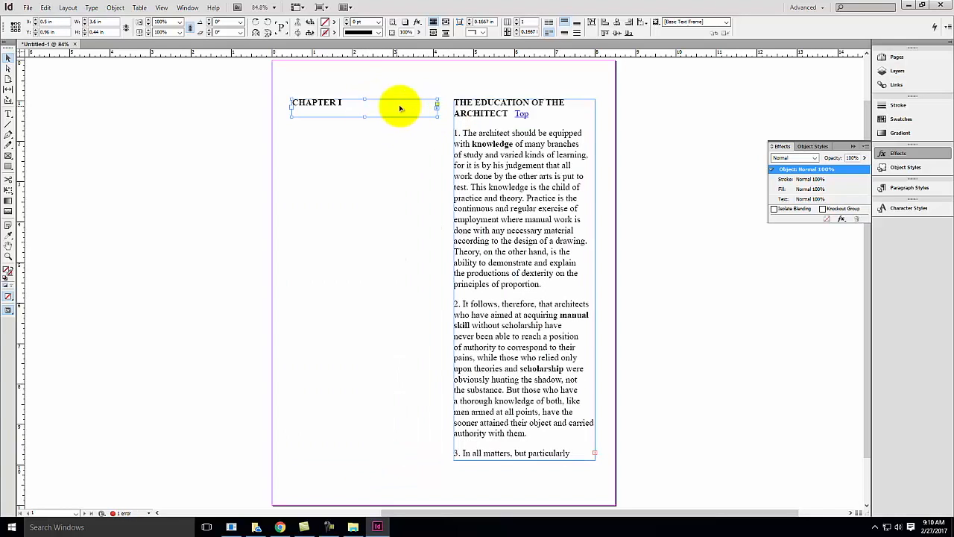
pyautogui.moveTo(330, 106); pyautogui.dragTo(338, 83)
pyautogui.moveTo(512, 184); pyautogui.dragTo(348, 185)
# Step: Draw a new text frame as the right column beside the body frame and thread the body frame's overset text into it
pyautogui.click(7, 113)
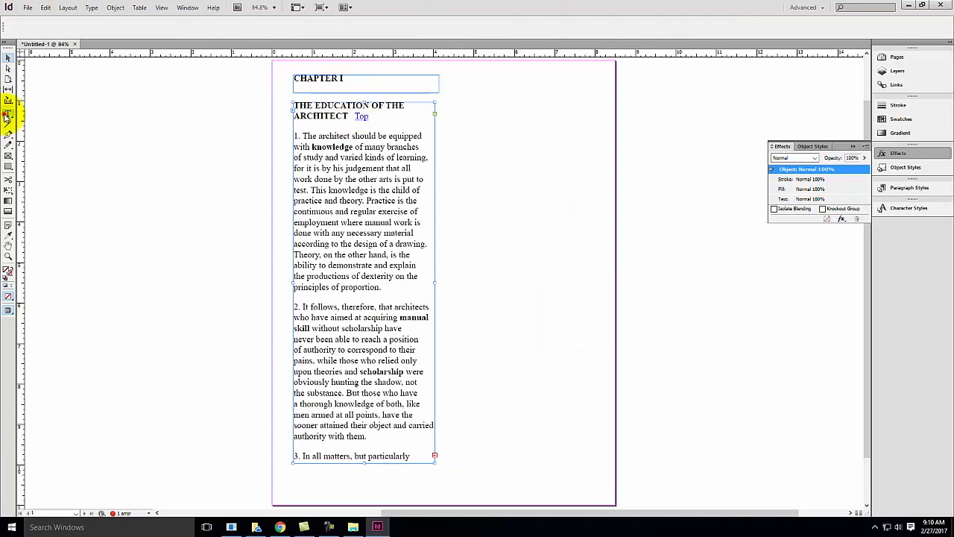
pyautogui.moveTo(455, 99); pyautogui.dragTo(596, 463)
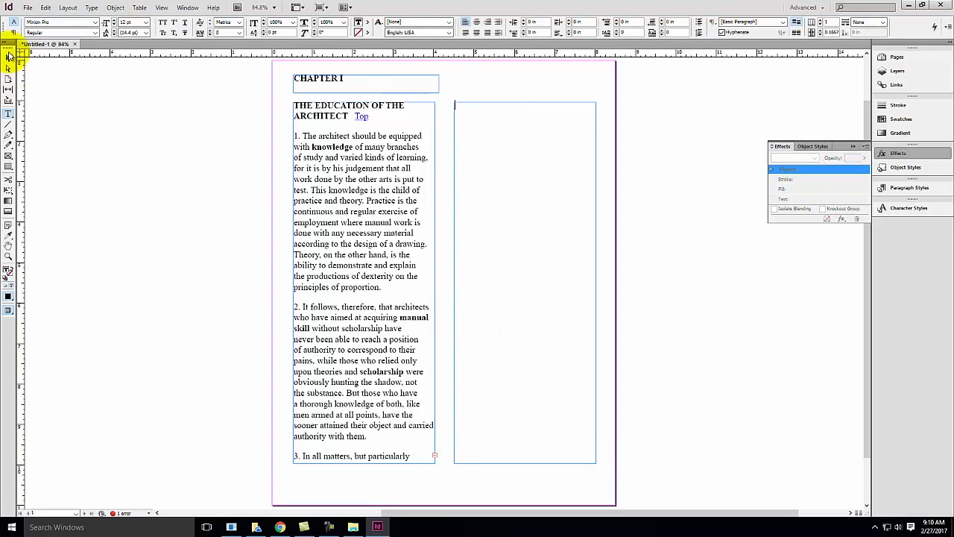
pyautogui.click(8, 54)
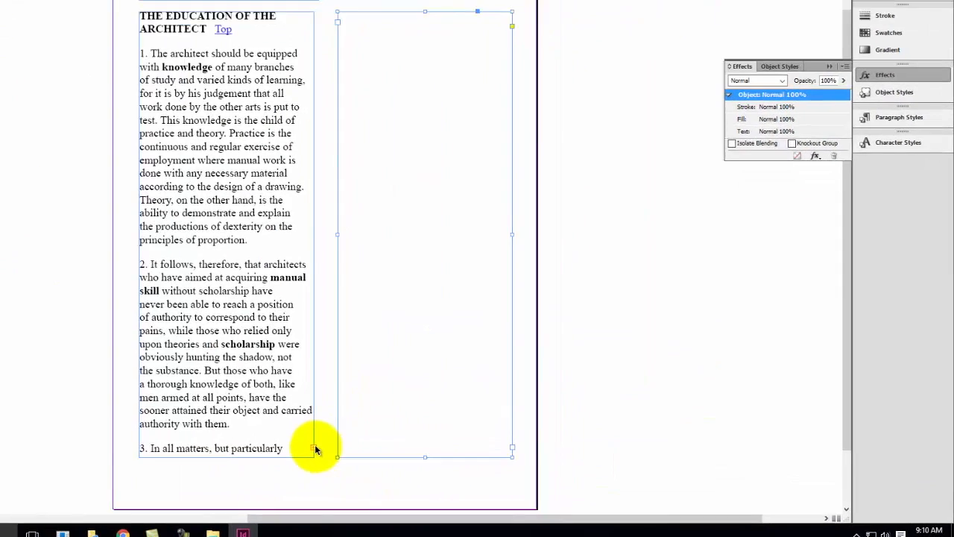
pyautogui.click(414, 169)
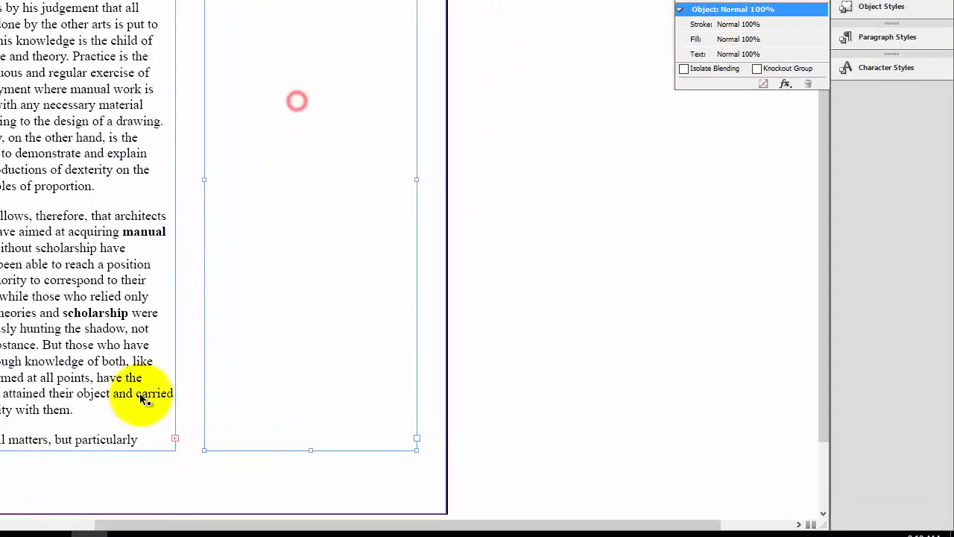
pyautogui.click(174, 439)
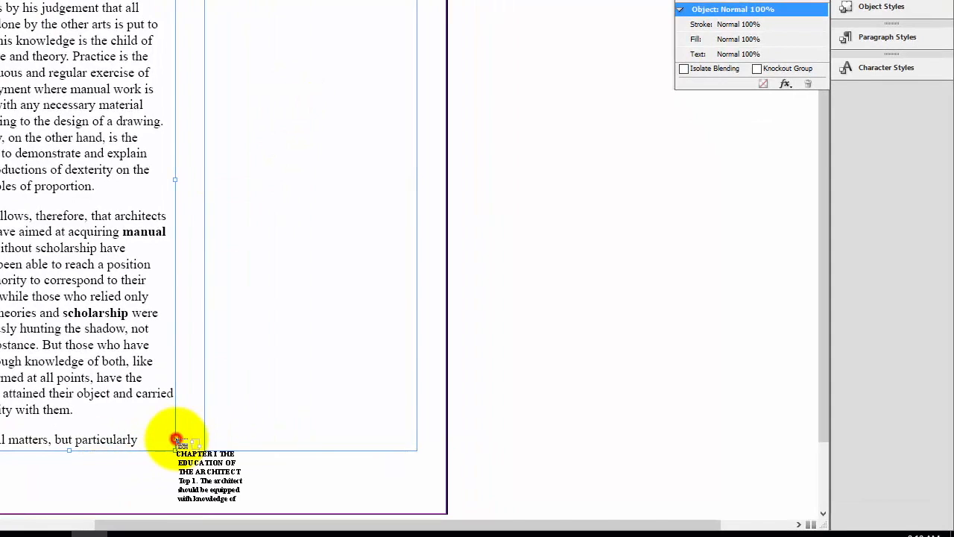
pyautogui.click(295, 7)
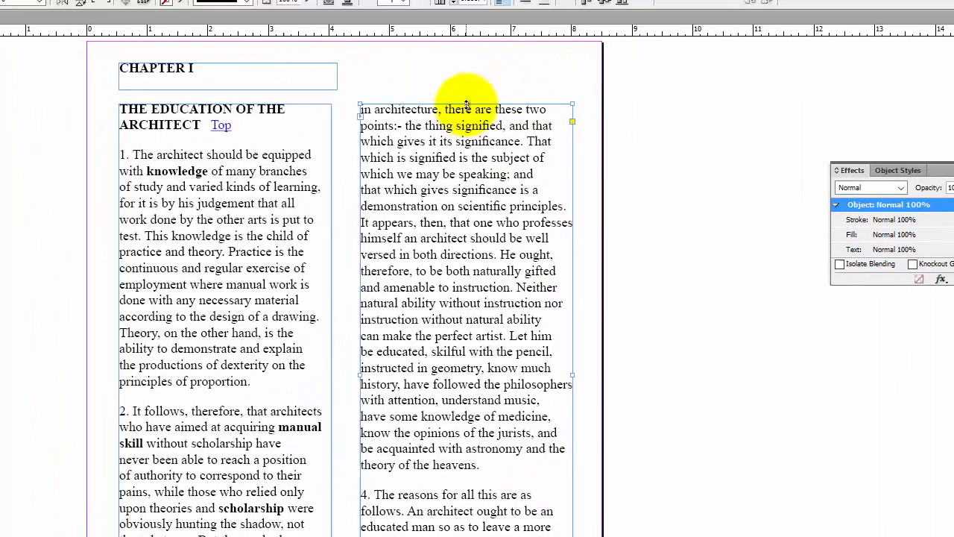
# Step: Widen the right column frame leftward to about 3.77 in and stretch the CHAPTER I frame across both columns, about 7.48 in wide
pyautogui.moveTo(505, 154); pyautogui.dragTo(505, 154)
pyautogui.moveTo(400, 428); pyautogui.dragTo(384, 421)
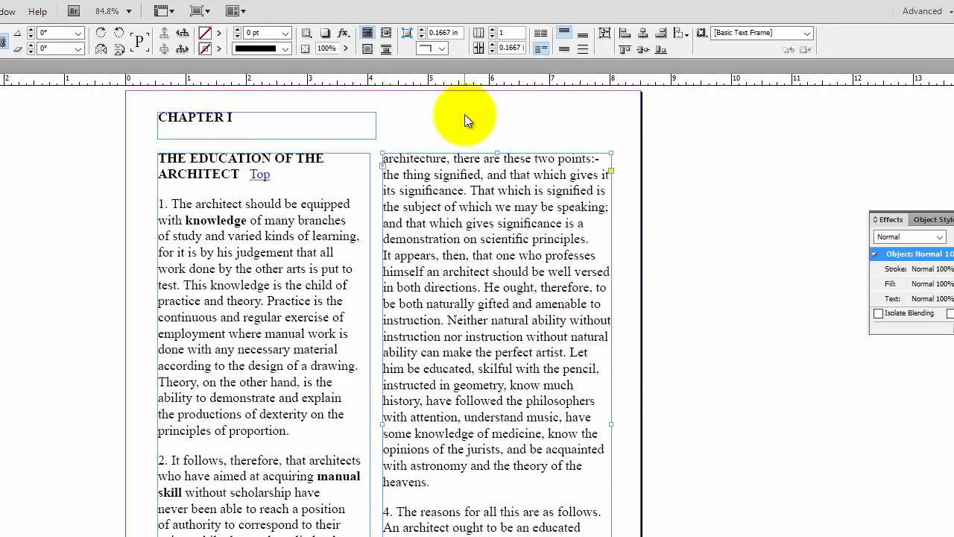
pyautogui.click(249, 128)
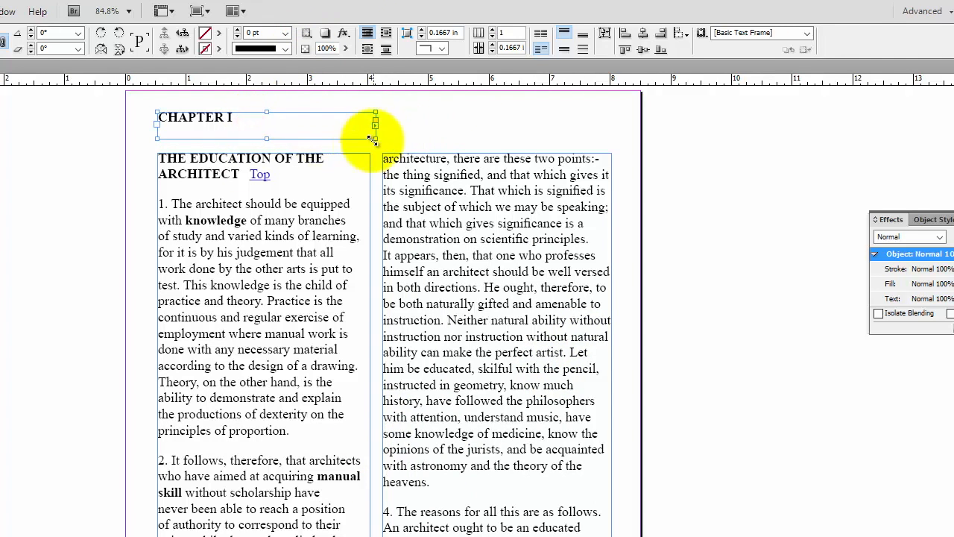
pyautogui.moveTo(377, 138); pyautogui.dragTo(611, 145)
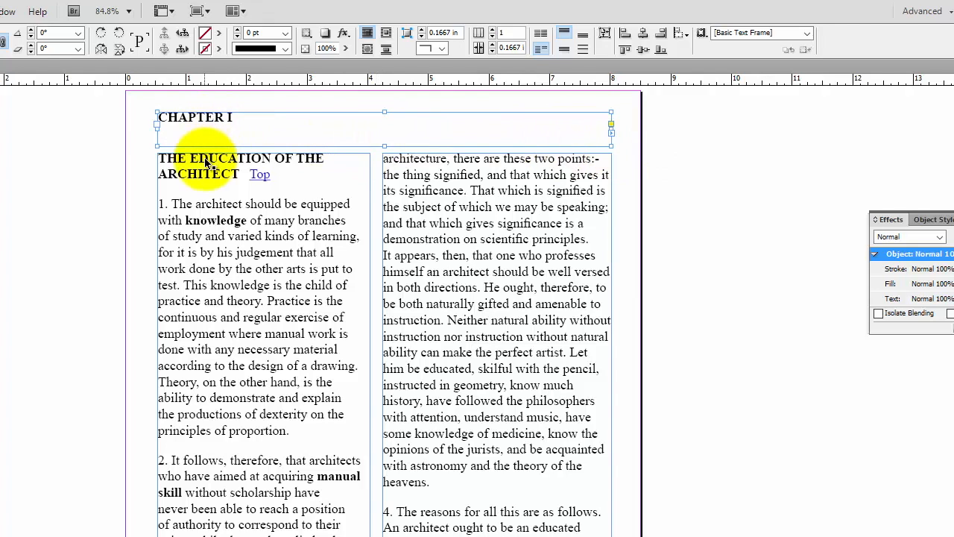
# Step: Lower the top edges of both column frames and extend the heading frame down to take in THE EDUCATION OF THE ARCHITECT
pyautogui.click(500, 170)
pyautogui.moveTo(499, 170); pyautogui.dragTo(500, 171)
pyautogui.click(343, 154)
pyautogui.moveTo(265, 165); pyautogui.dragTo(298, 170)
pyautogui.click(299, 123)
pyautogui.moveTo(386, 147); pyautogui.dragTo(386, 165)
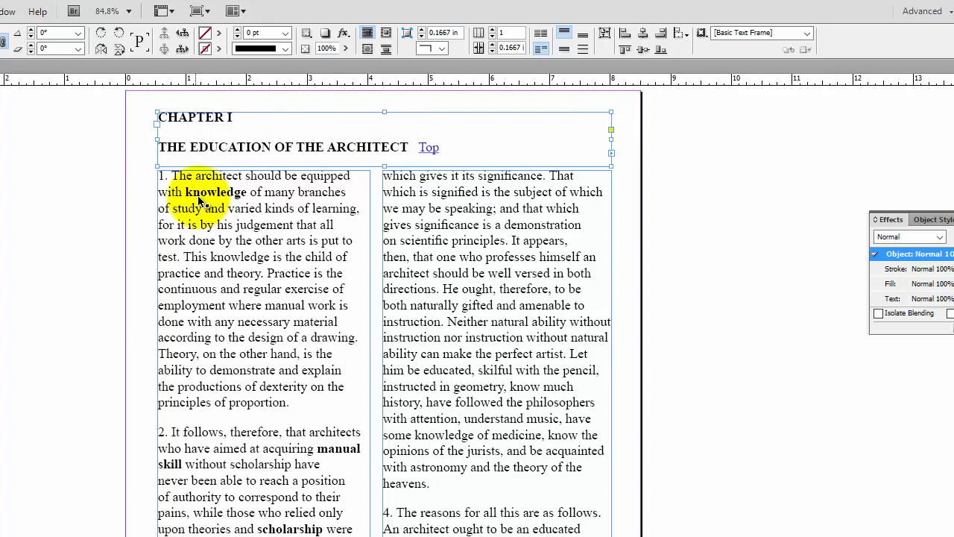
pyautogui.click(669, 168)
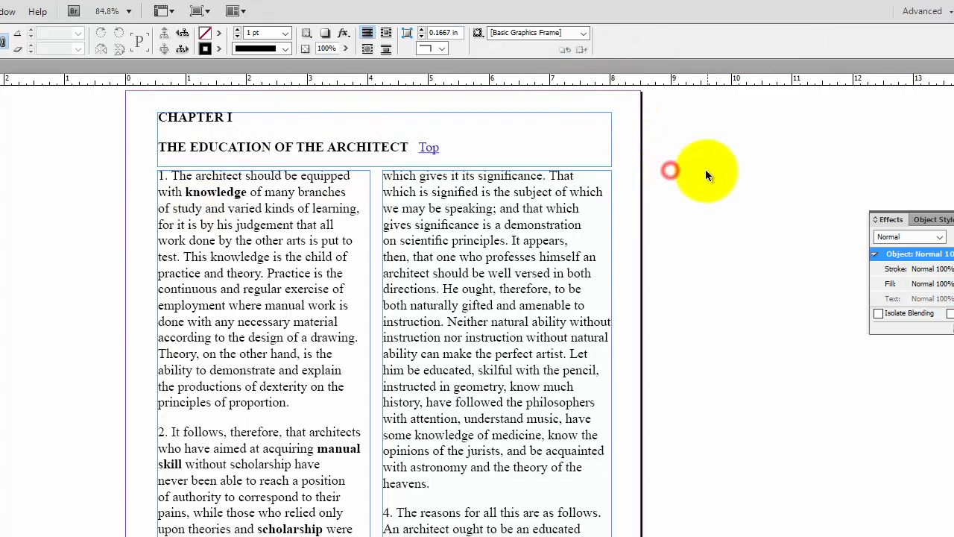
# Step: Try the CommercialScript BT font on the CHAPTER I heading and settle on Bernard MT Condensed
pyautogui.doubleClick(203, 119)
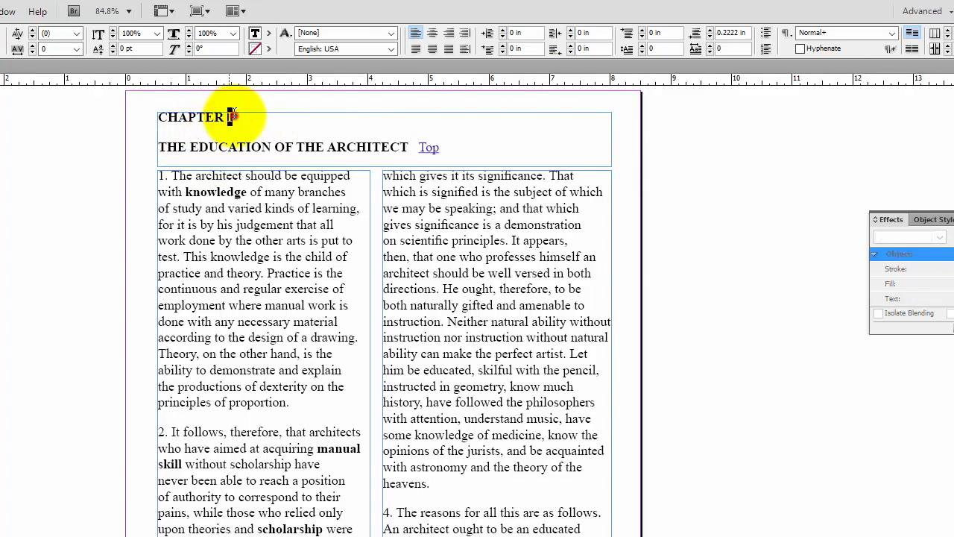
pyautogui.moveTo(233, 117); pyautogui.dragTo(47, 89)
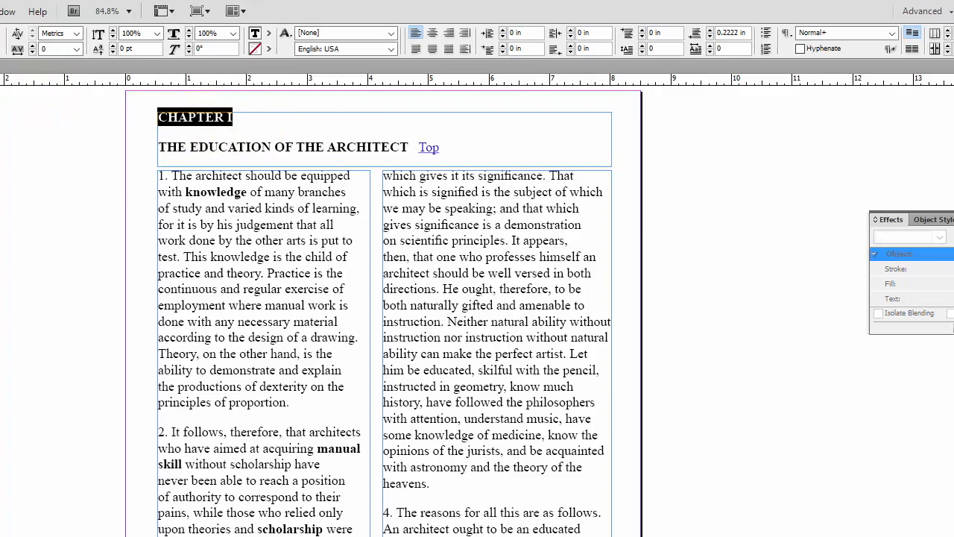
pyautogui.click(252, 116)
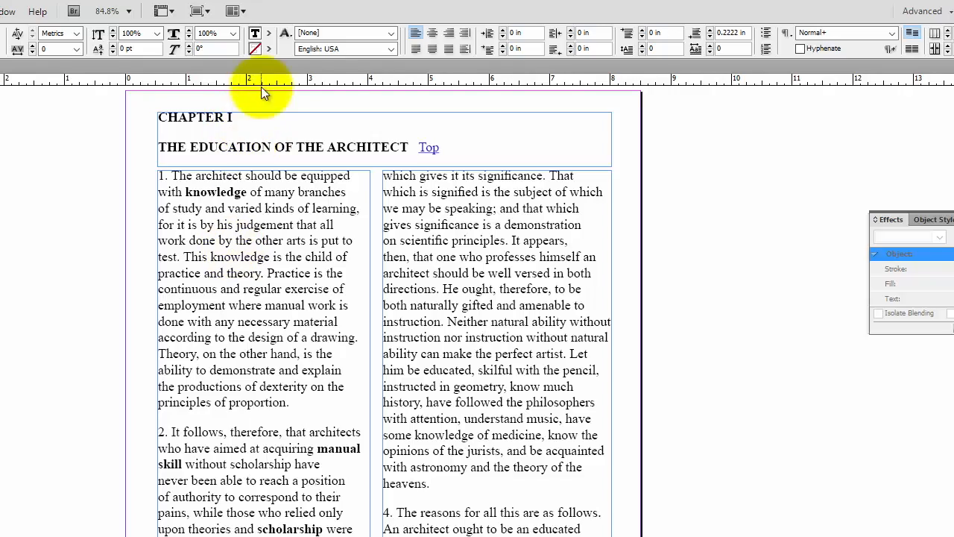
pyautogui.moveTo(237, 115); pyautogui.dragTo(116, 107)
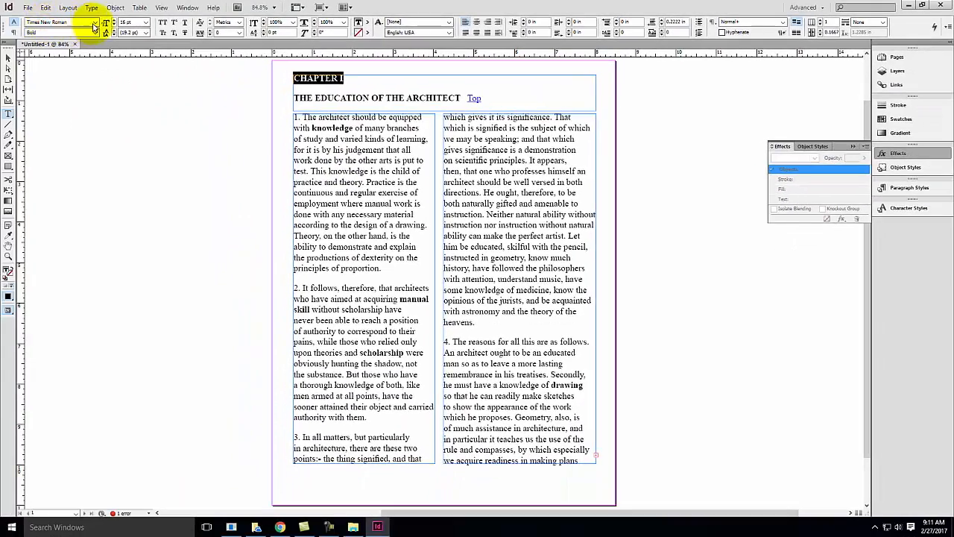
pyautogui.click(56, 25)
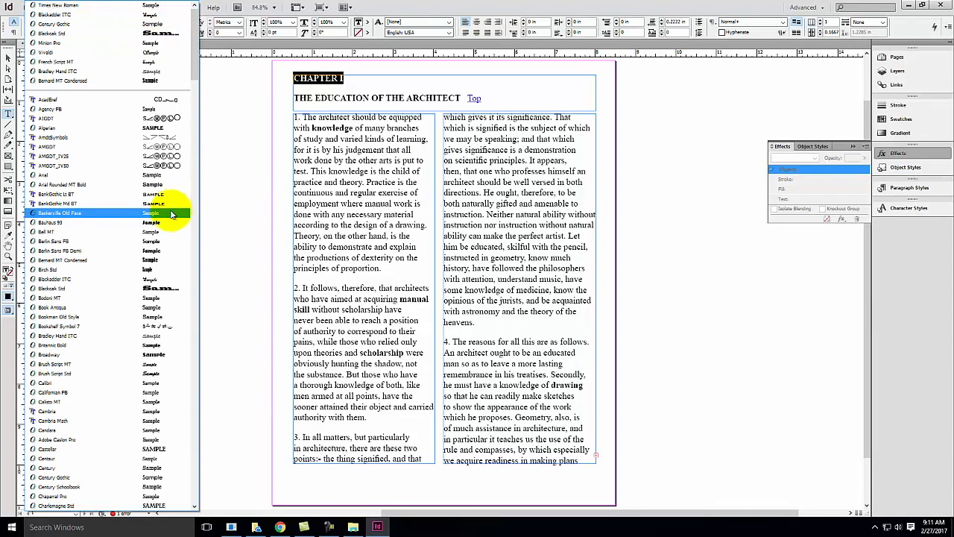
pyautogui.scroll(-6, 170, 354)
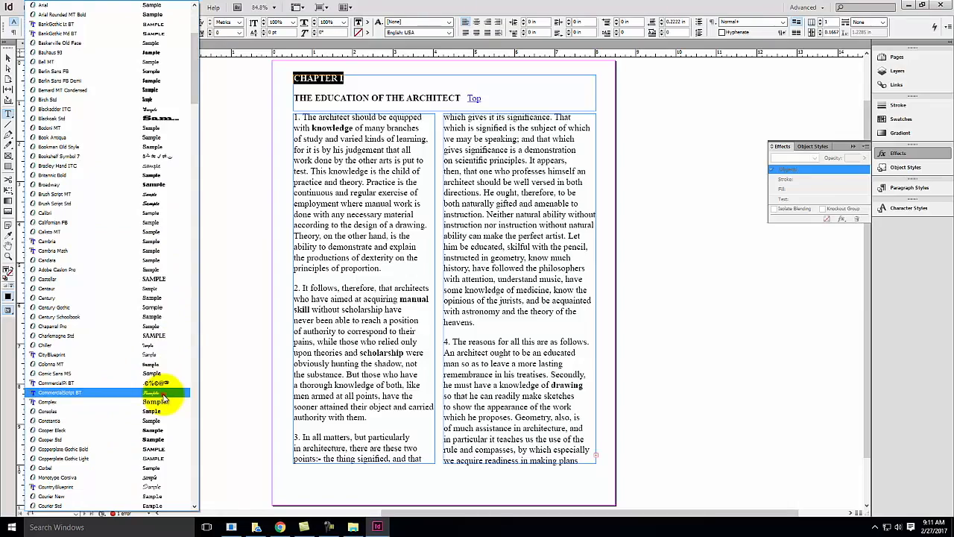
pyautogui.click(162, 393)
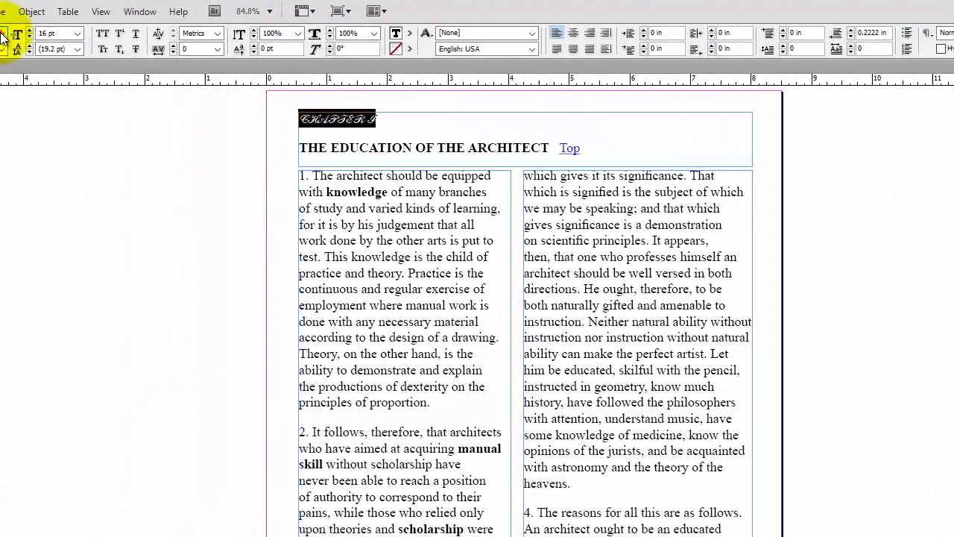
pyautogui.click(2, 36)
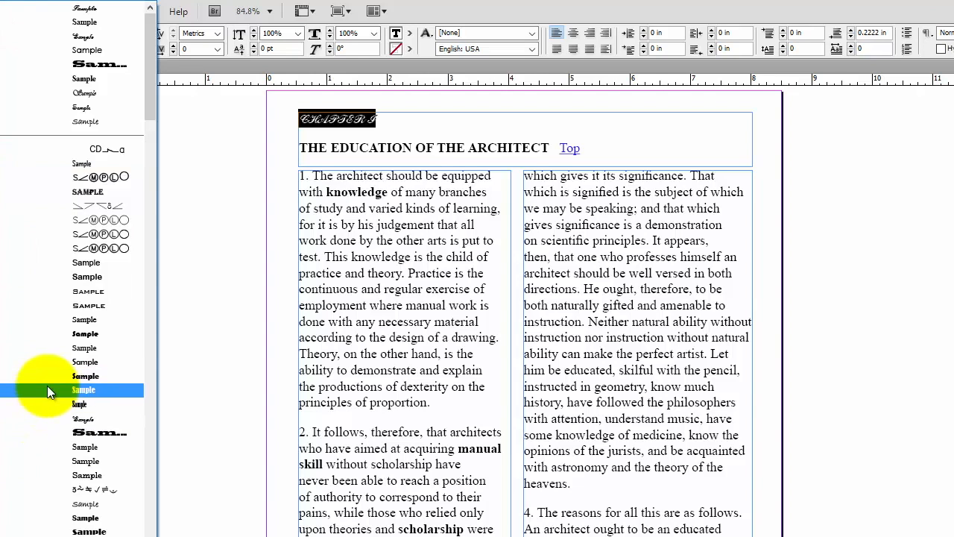
pyautogui.click(47, 389)
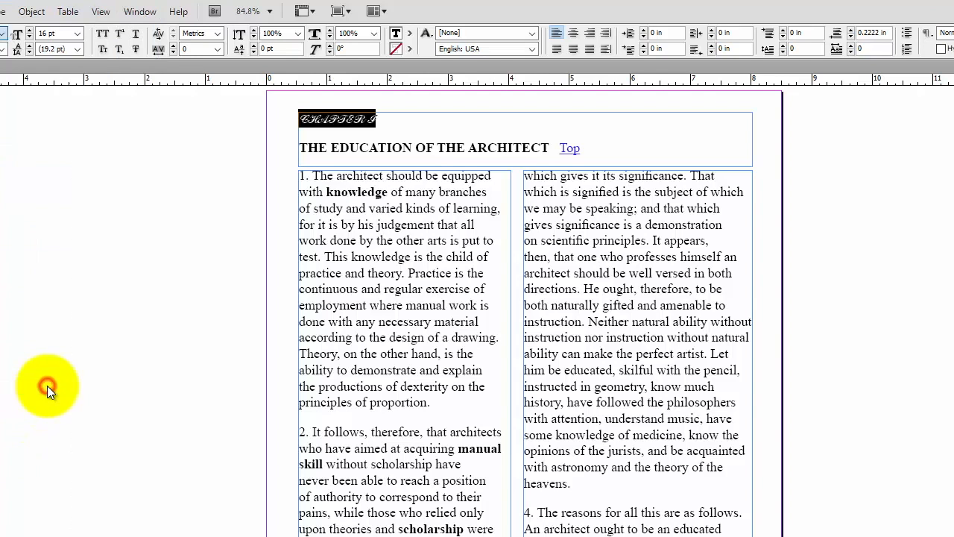
pyautogui.click(334, 149)
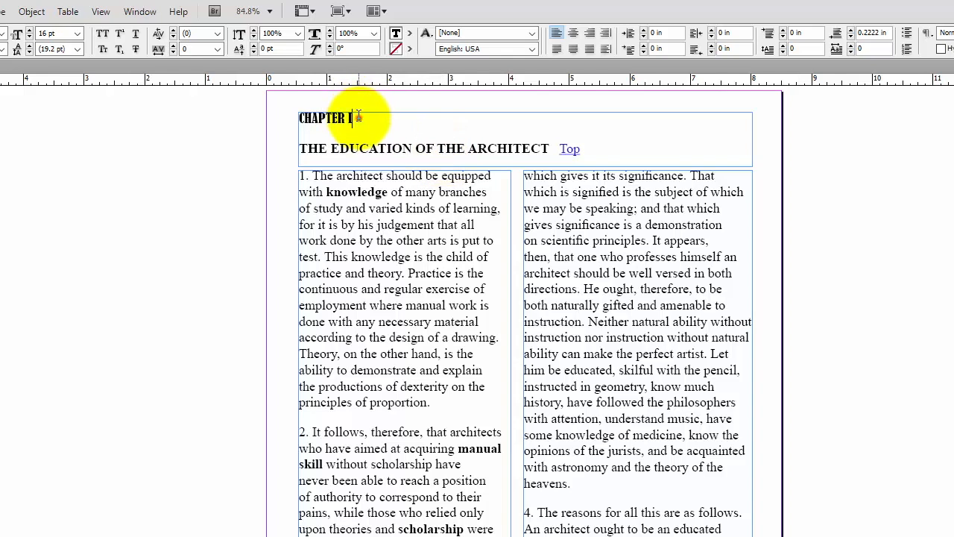
# Step: Set the CHAPTER I heading to a 36 pt font size with 36 pt leading
pyautogui.moveTo(359, 117); pyautogui.dragTo(299, 115)
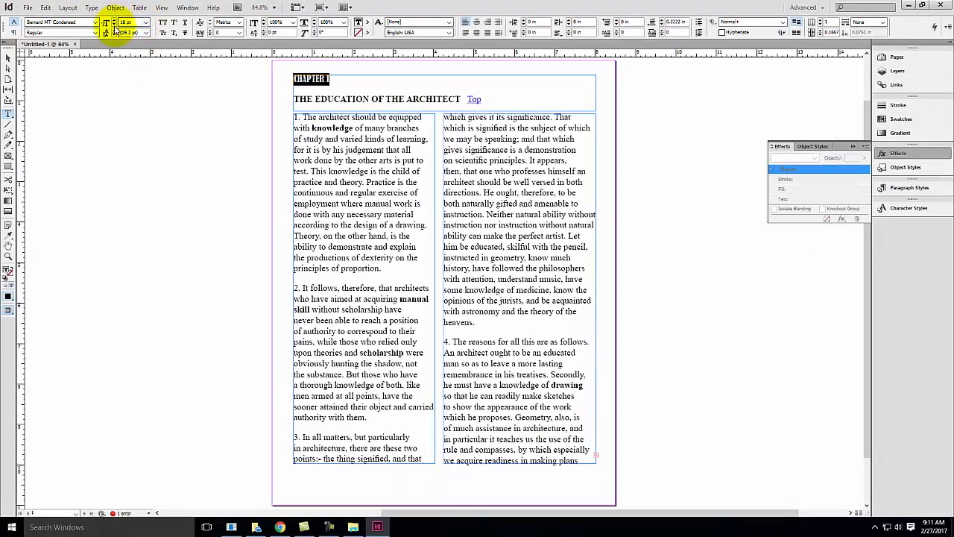
pyautogui.click(146, 22)
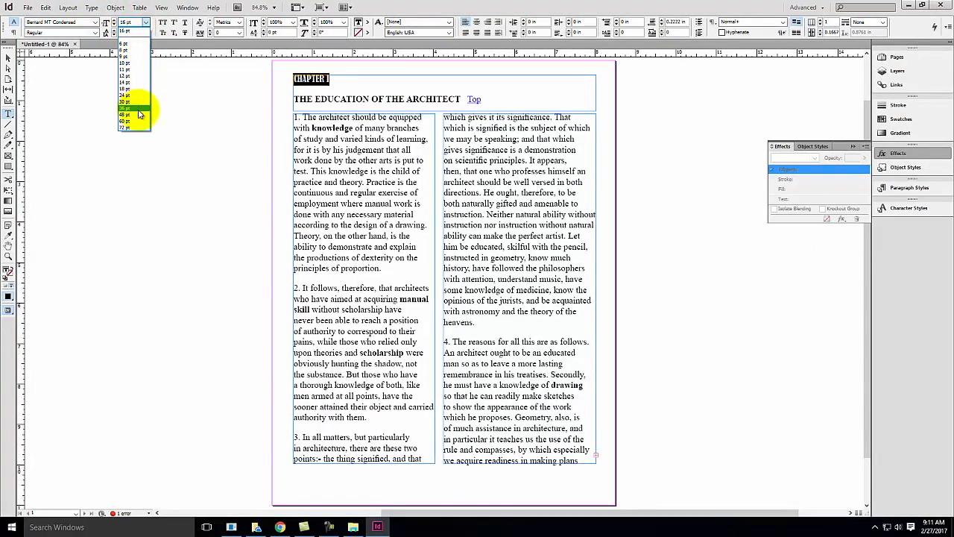
pyautogui.click(138, 110)
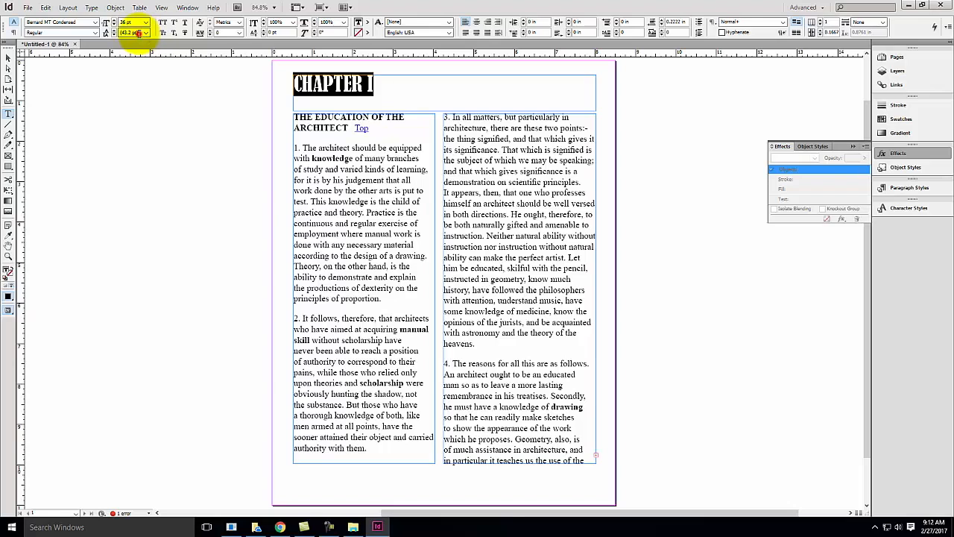
pyautogui.write('36')
pyautogui.press('Return')
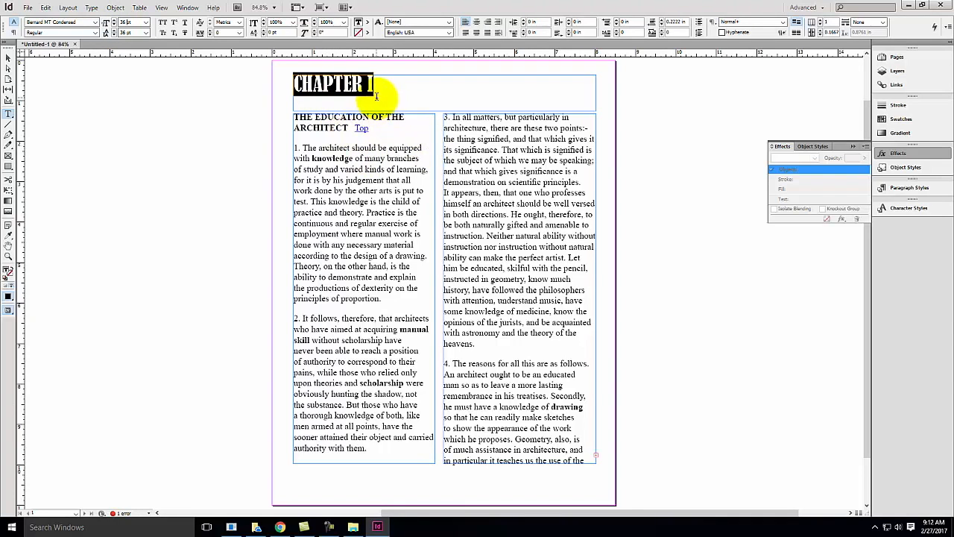
# Step: Lower the top edges of both column frames to about 2.48 in and extend the heading frame to about 1.88 in tall
pyautogui.click(8, 58)
pyautogui.click(454, 122)
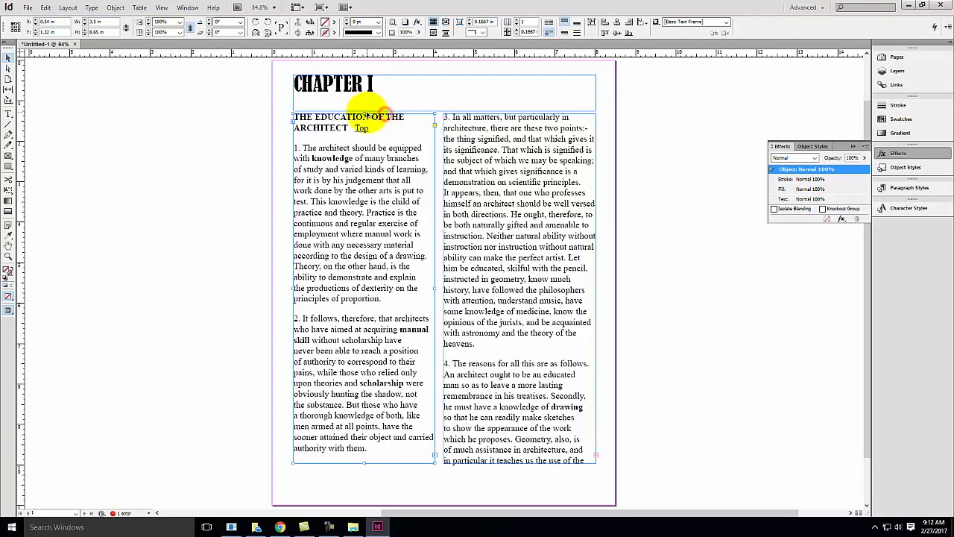
pyautogui.moveTo(364, 114); pyautogui.dragTo(364, 161)
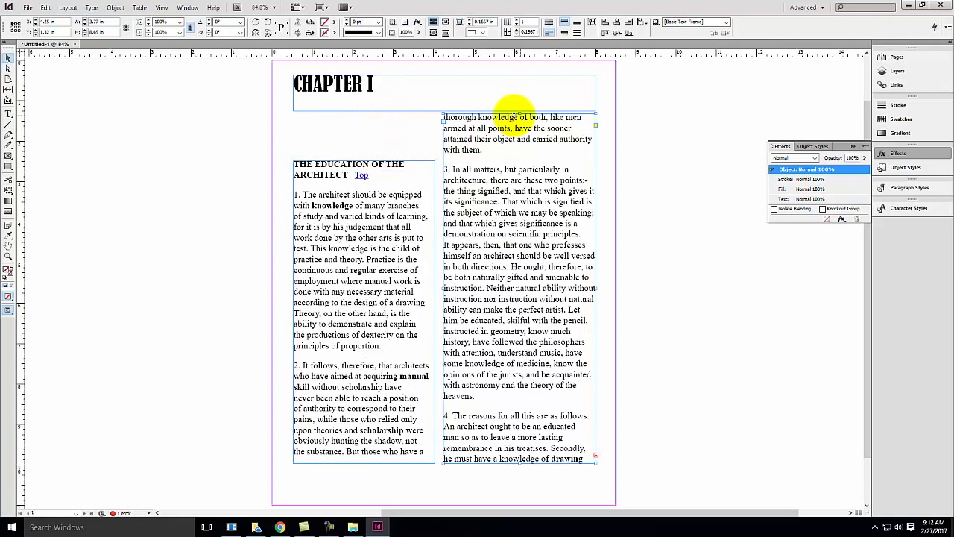
pyautogui.moveTo(518, 114); pyautogui.dragTo(522, 160)
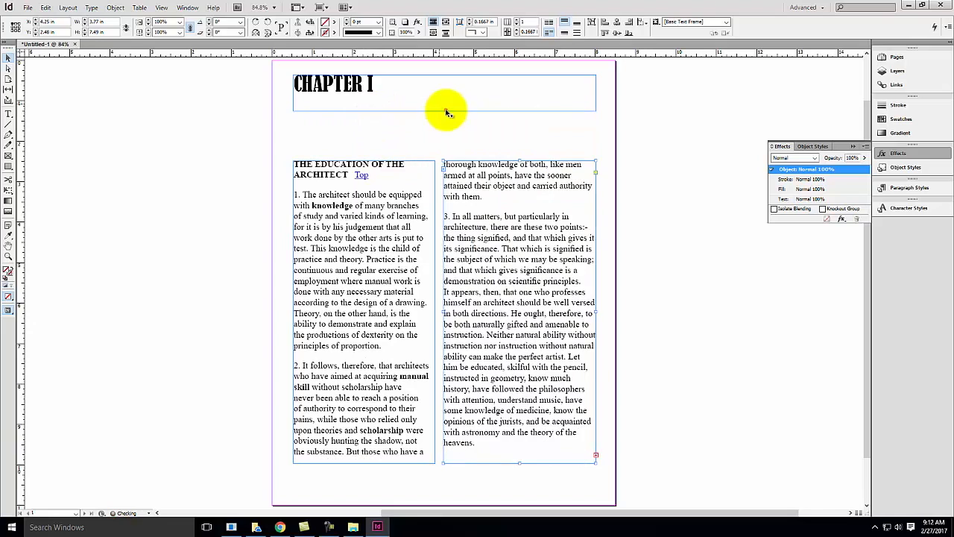
pyautogui.moveTo(445, 112); pyautogui.dragTo(451, 151)
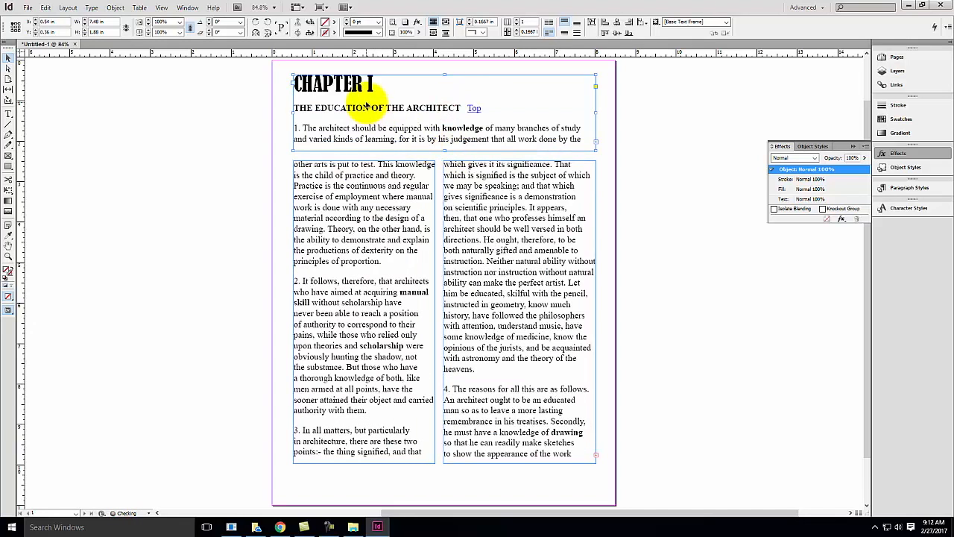
# Step: Set the THE EDUCATION OF THE ARCHITECT subtitle to a 36 pt font size
pyautogui.doubleClick(349, 84)
pyautogui.tripleClick(396, 87)
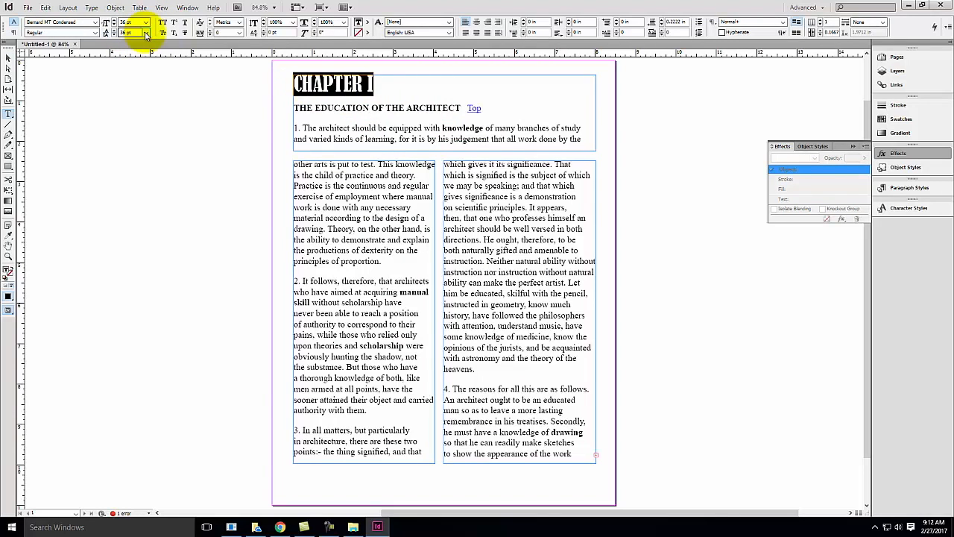
pyautogui.click(297, 108)
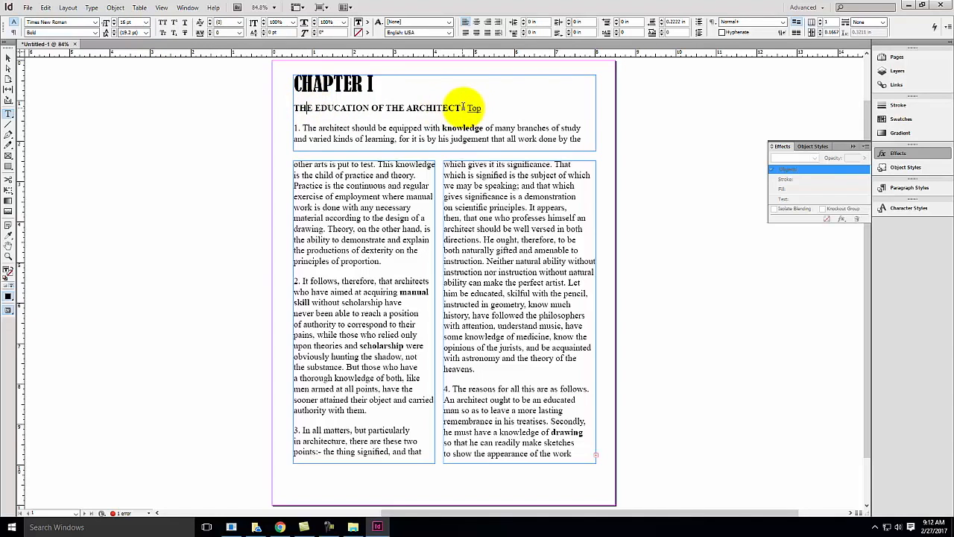
pyautogui.moveTo(463, 107); pyautogui.dragTo(293, 108)
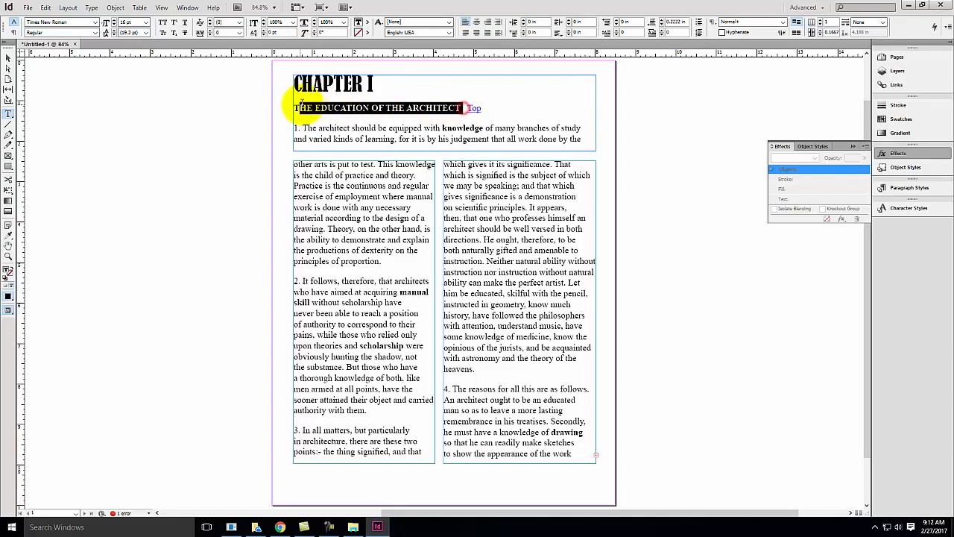
pyautogui.click(146, 22)
pyautogui.click(133, 108)
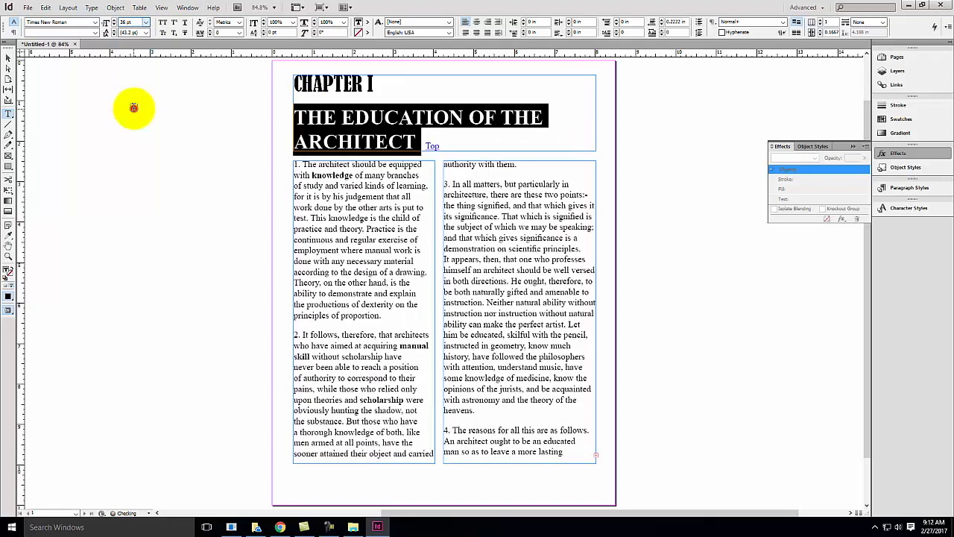
# Step: Set the leading of CHAPTER I and THE EDUCATION OF THE ARCHITECT together to 36 pt
pyautogui.click(379, 111)
pyautogui.moveTo(417, 143); pyautogui.dragTo(280, 74)
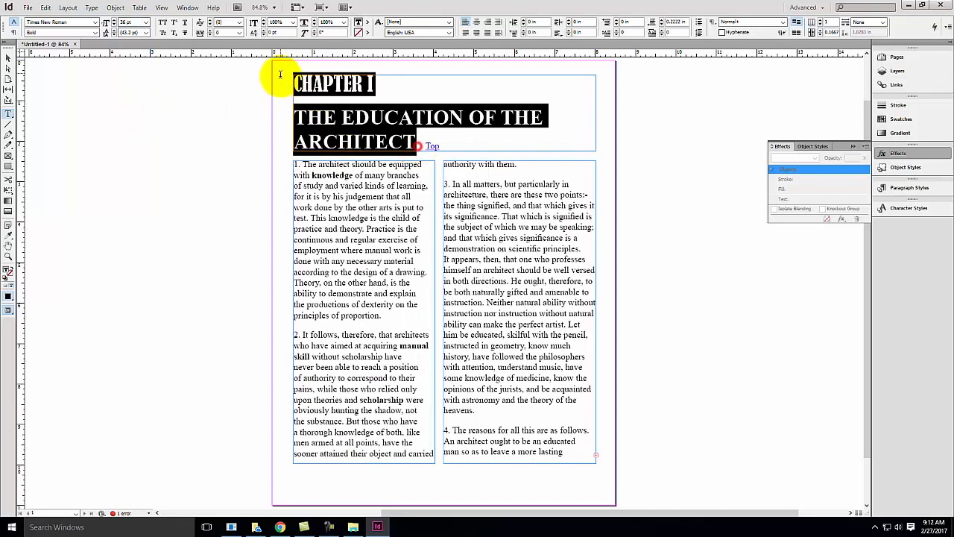
pyautogui.click(146, 33)
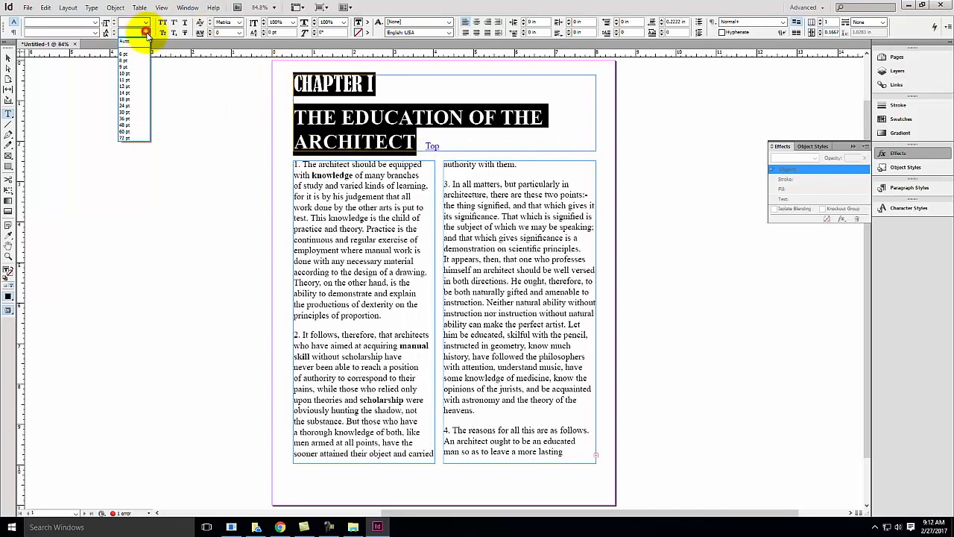
pyautogui.click(133, 32)
pyautogui.write('3')
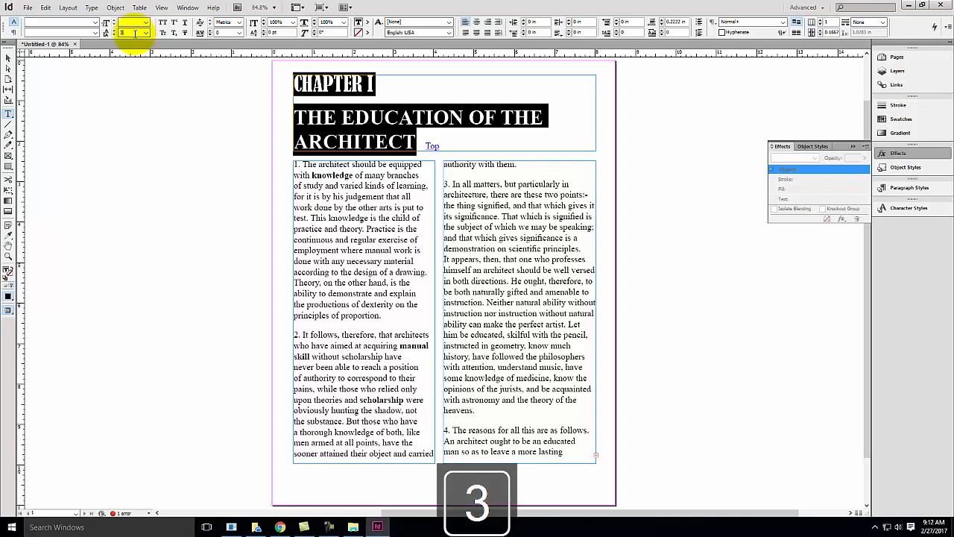
pyautogui.press('Return')
pyautogui.click(395, 100)
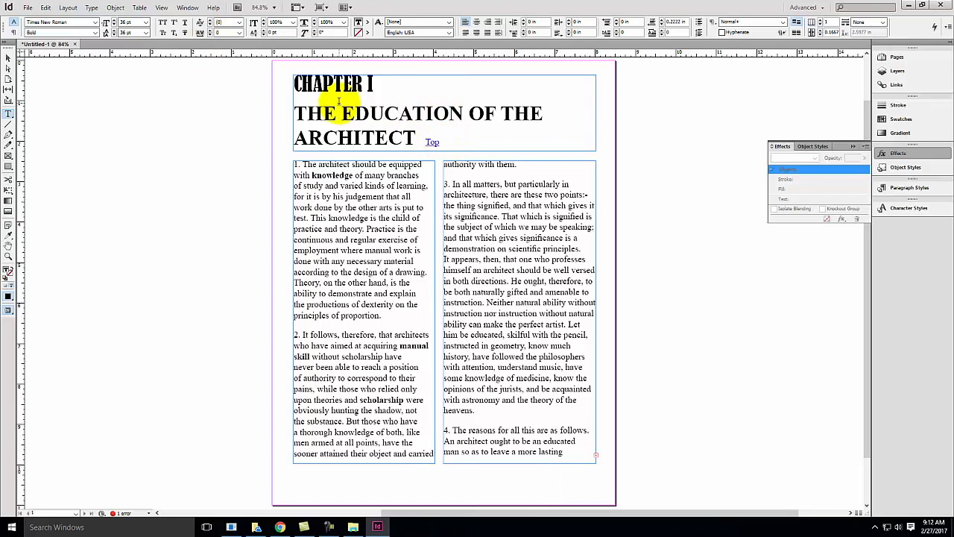
# Step: Set the font size of the numbered paragraph 1 in the first column to 12 pt
pyautogui.click(326, 162)
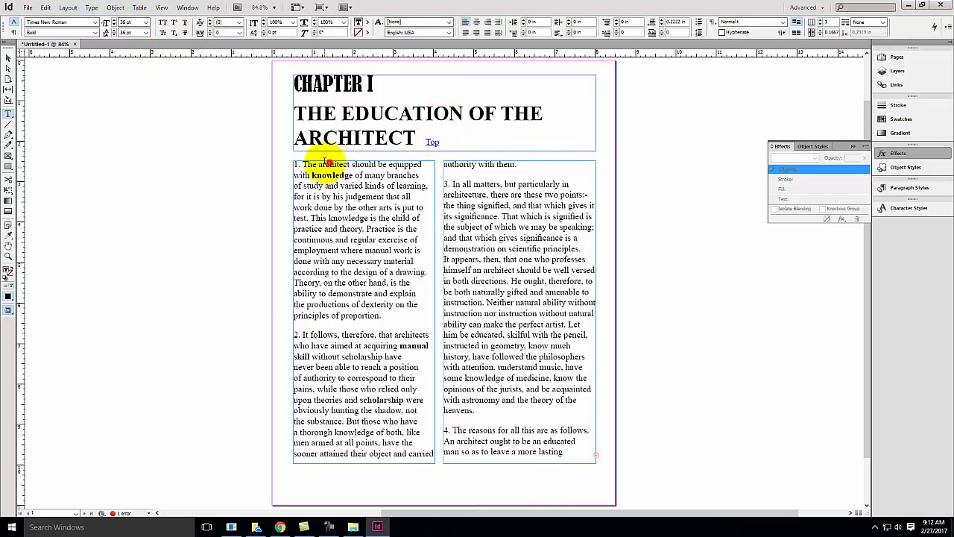
pyautogui.moveTo(293, 164); pyautogui.dragTo(382, 316)
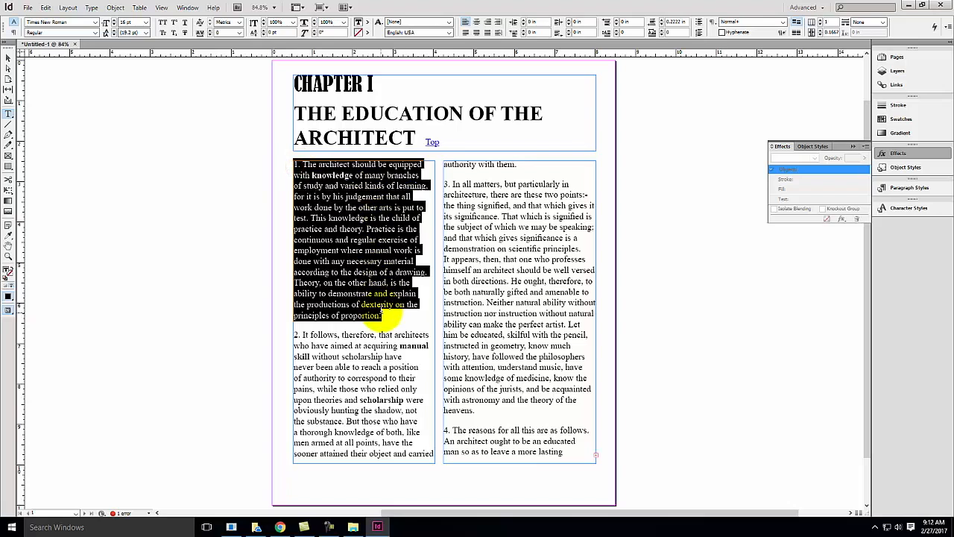
pyautogui.click(145, 22)
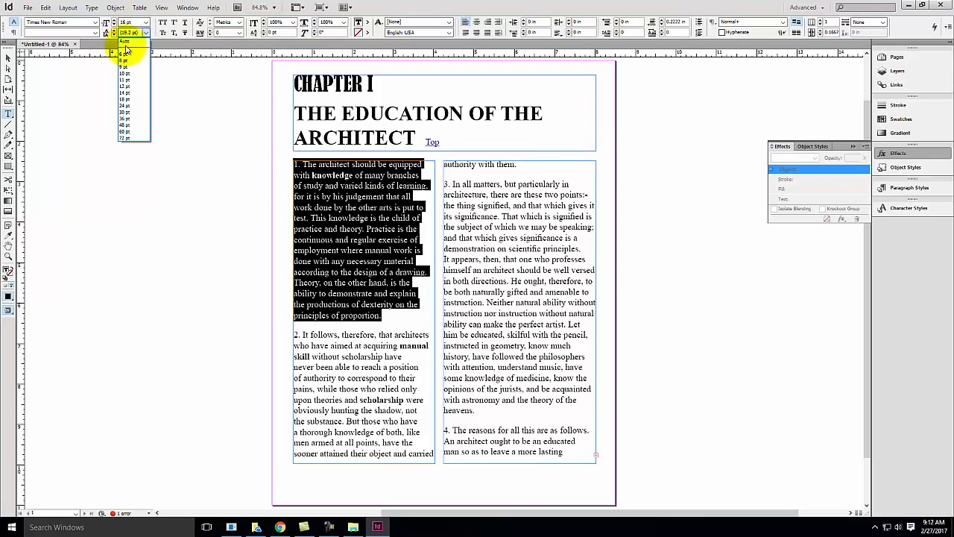
pyautogui.click(138, 20)
pyautogui.click(148, 23)
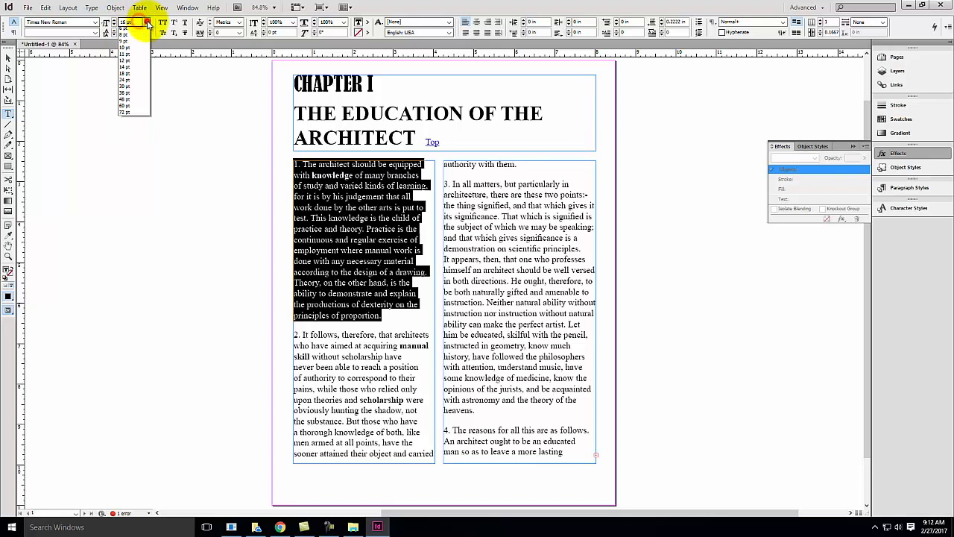
pyautogui.click(125, 61)
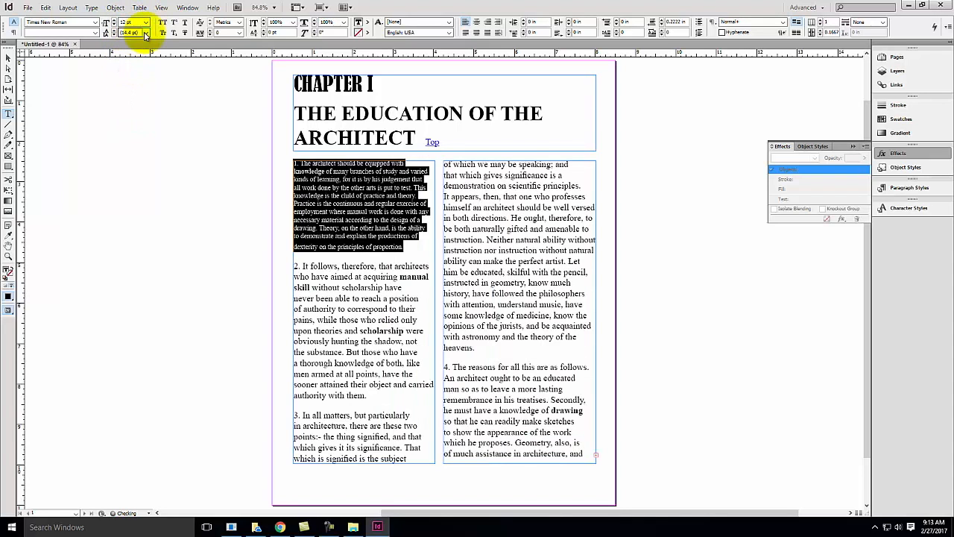
# Step: Try 48 pt and 9 pt leading on paragraph 1
pyautogui.click(145, 33)
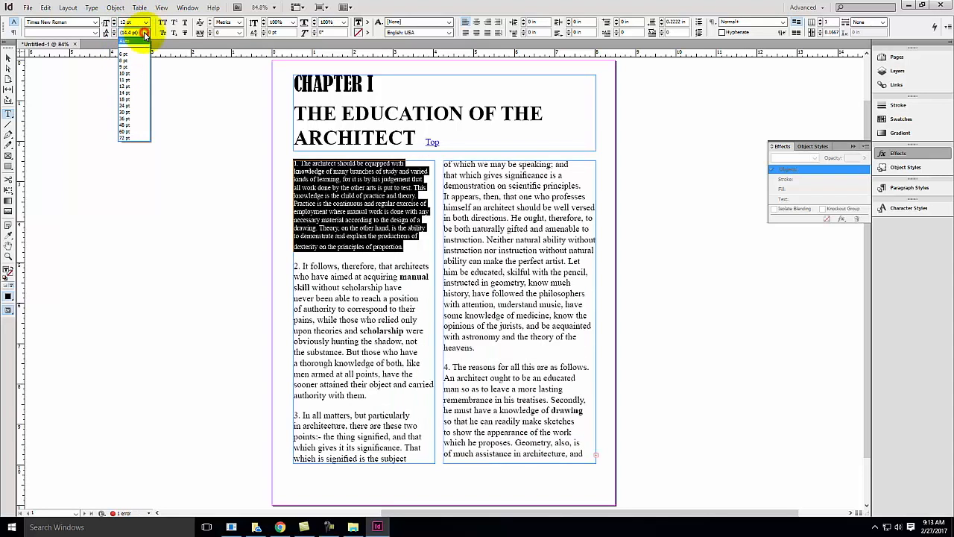
pyautogui.click(130, 126)
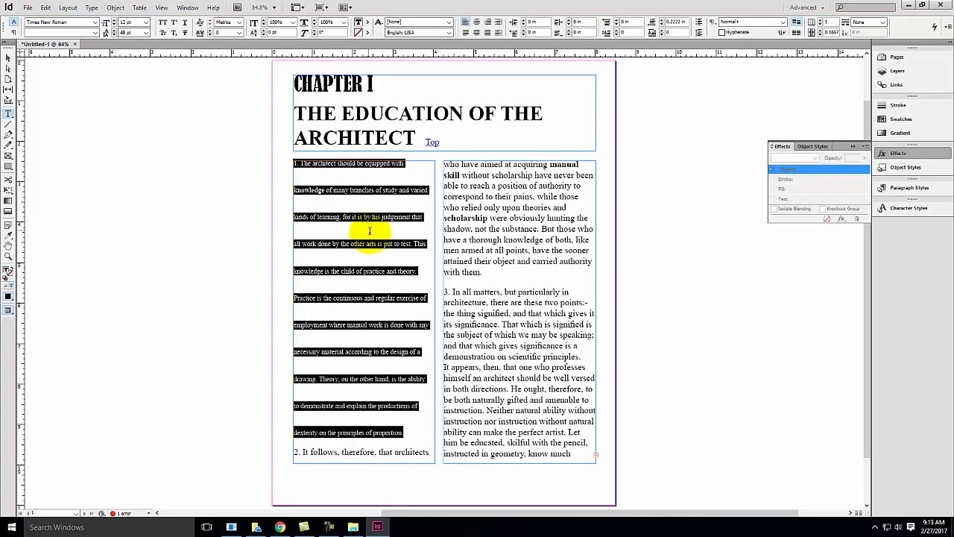
pyautogui.click(144, 33)
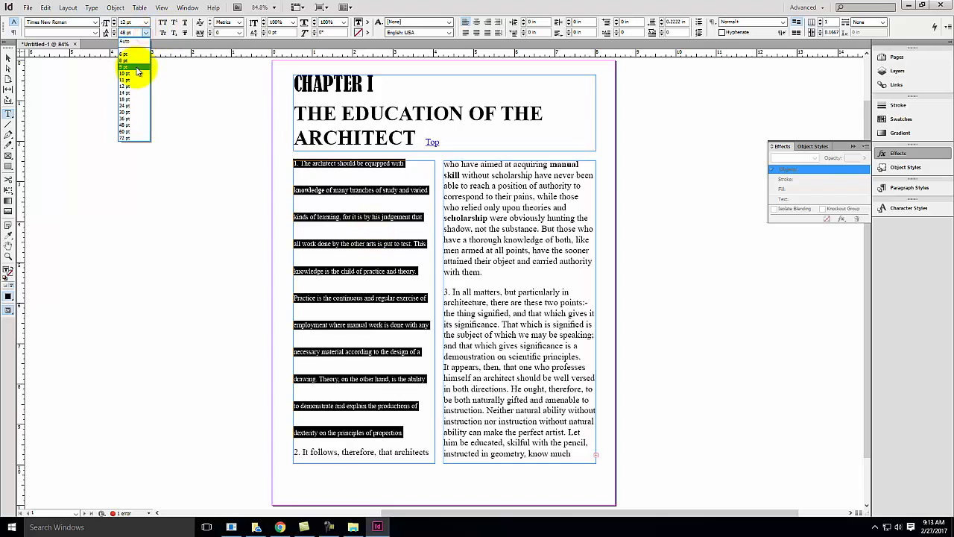
pyautogui.click(137, 68)
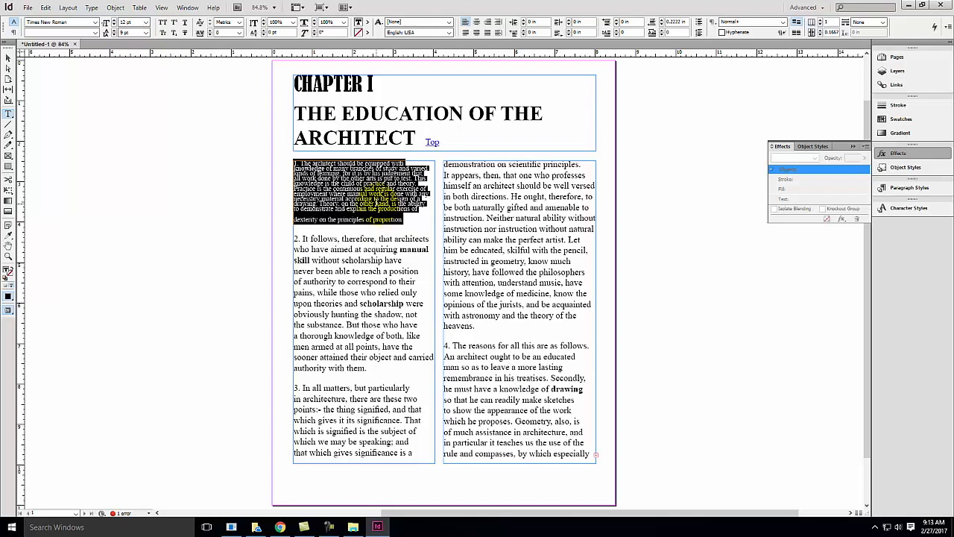
# Step: Try 12 pt leading on paragraph 1, examining it up close, and return the leading to Auto
pyautogui.hotkey('ctrl', '=')
pyautogui.hotkey('ctrl', '=')
pyautogui.hotkey('ctrl', '=')
pyautogui.hotkey('ctrl', '=')
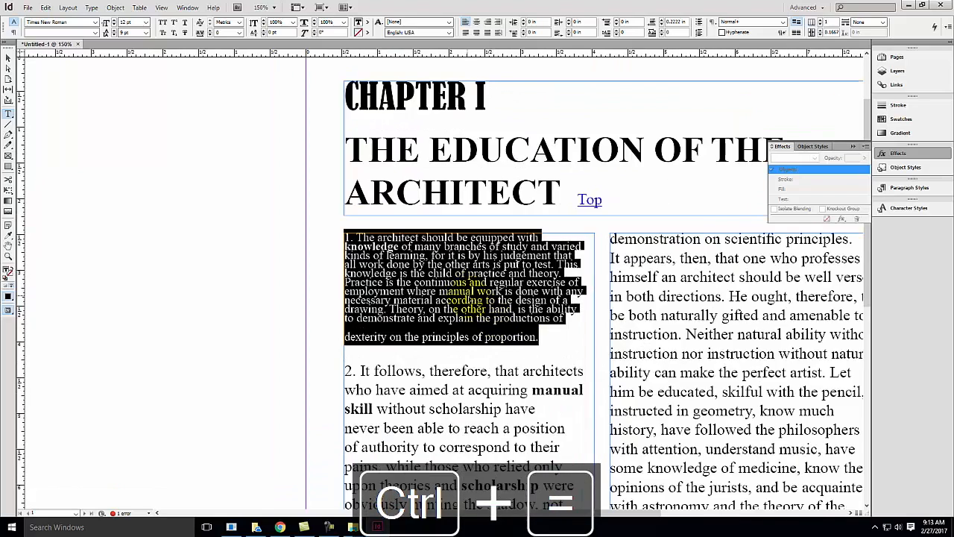
pyautogui.hotkey('ctrl', '=')
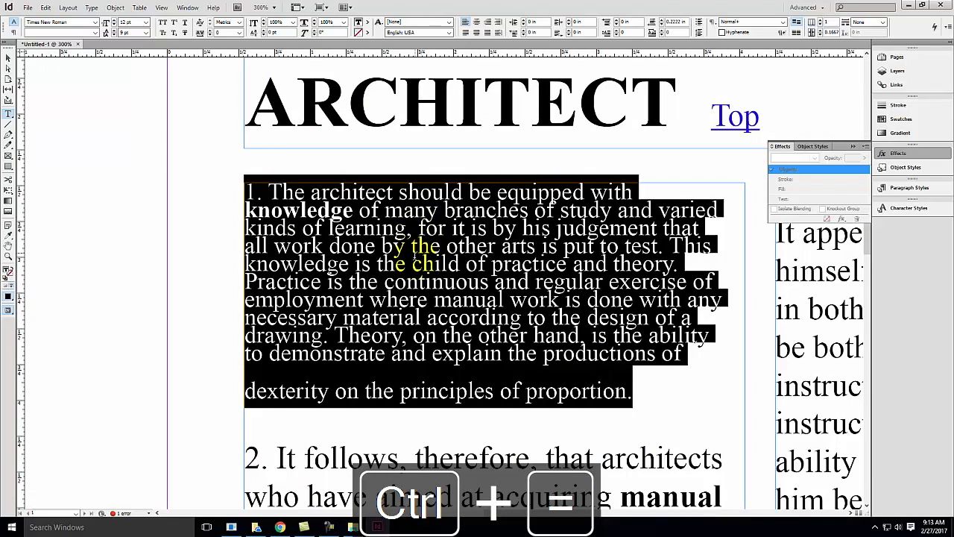
pyautogui.click(135, 32)
pyautogui.write('2')
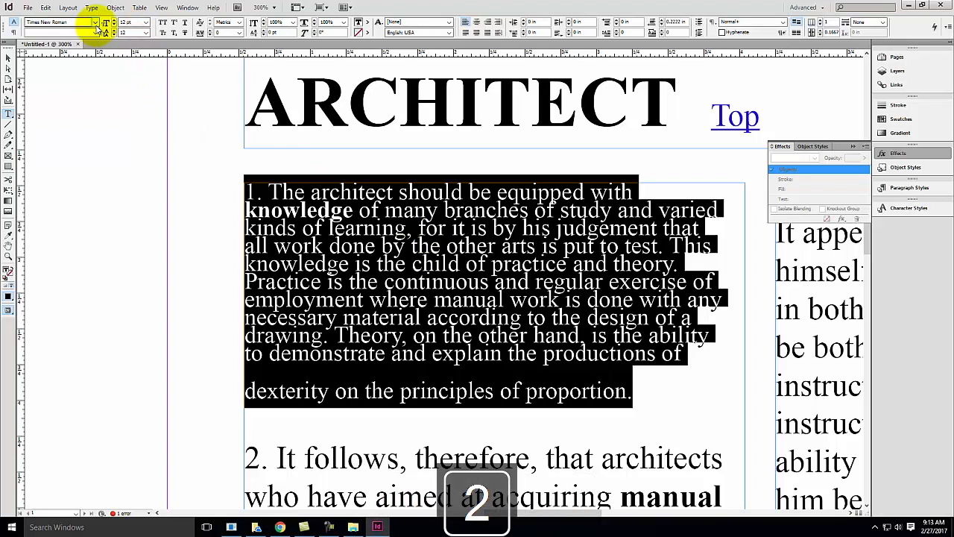
pyautogui.press('Return')
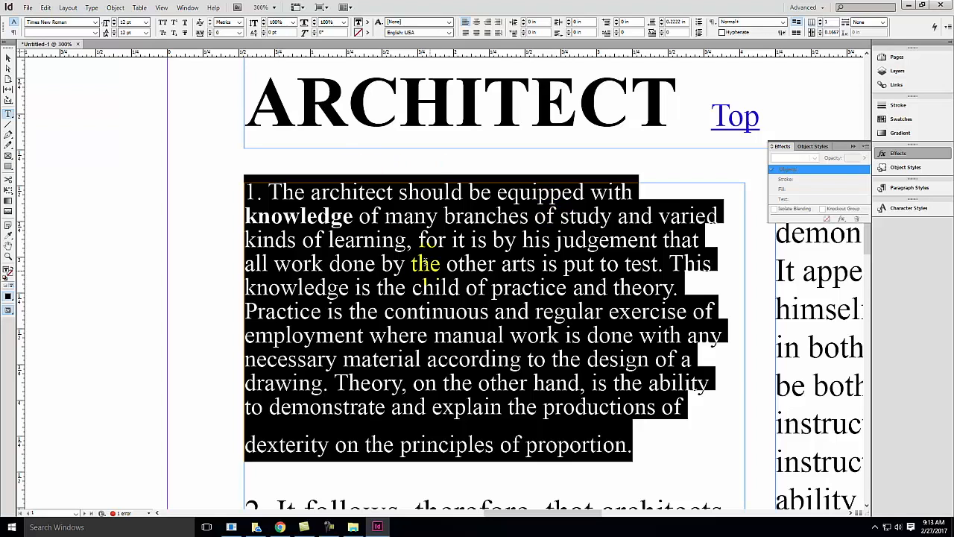
pyautogui.click(147, 33)
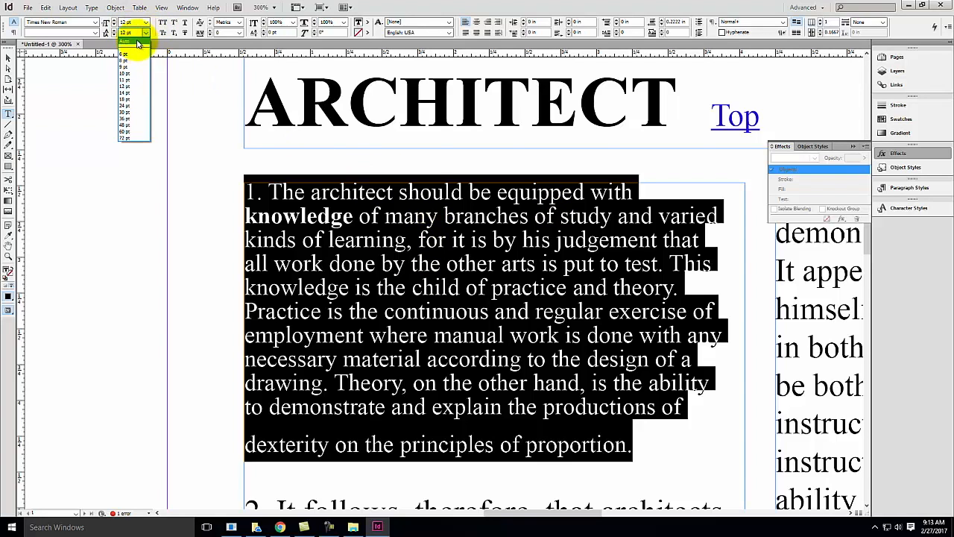
pyautogui.click(137, 42)
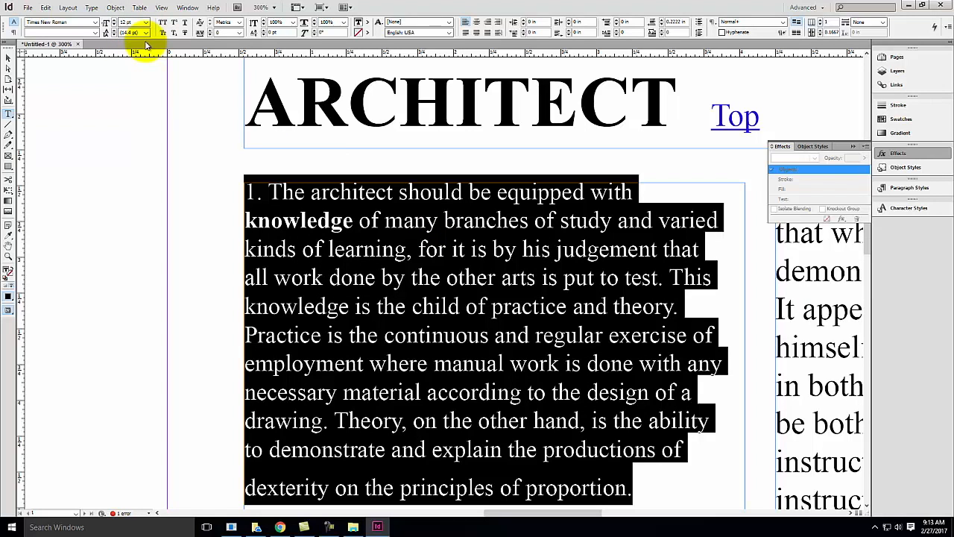
# Step: Undo the accidental replacement of paragraph 1's text
pyautogui.hotkey('ctrl', '-')
pyautogui.hotkey('ctrl', '-')
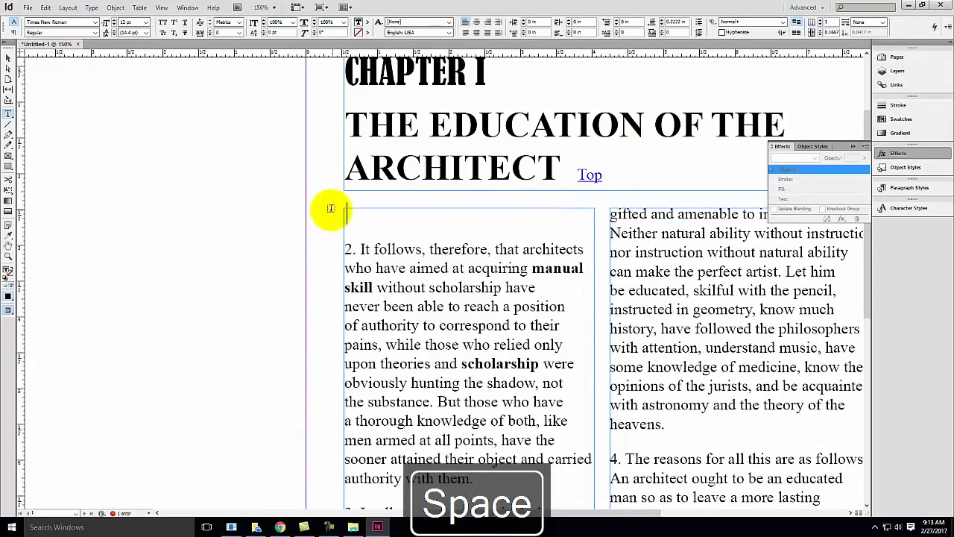
pyautogui.hotkey('ctrl', 'z')
# Step: Increase the kerning in the CHAPTER I heading to 30 between P and T, 30 between T and E, and 40 between E and R
pyautogui.click(8, 57)
pyautogui.press('space')
pyautogui.moveTo(559, 113); pyautogui.dragTo(341, 219)
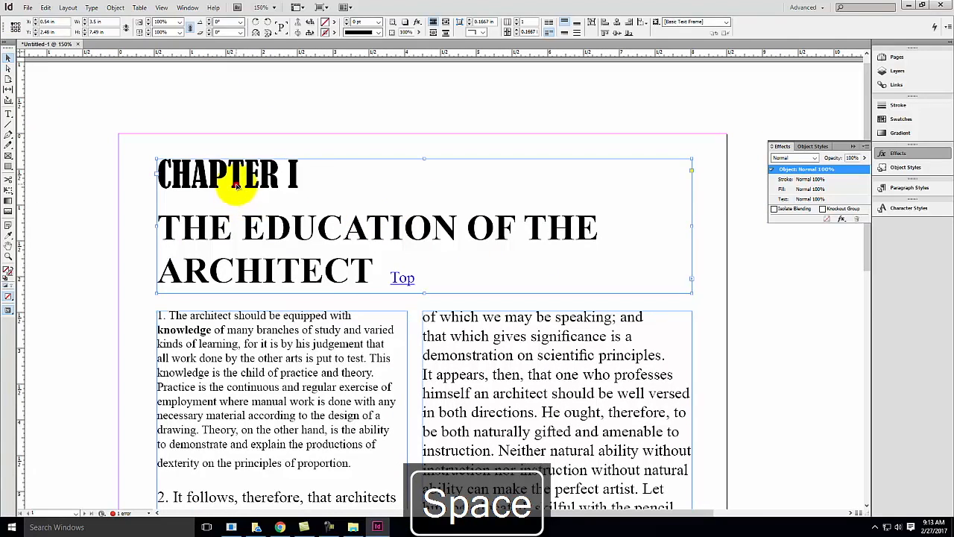
pyautogui.doubleClick(186, 181)
pyautogui.moveTo(326, 179); pyautogui.dragTo(47, 176)
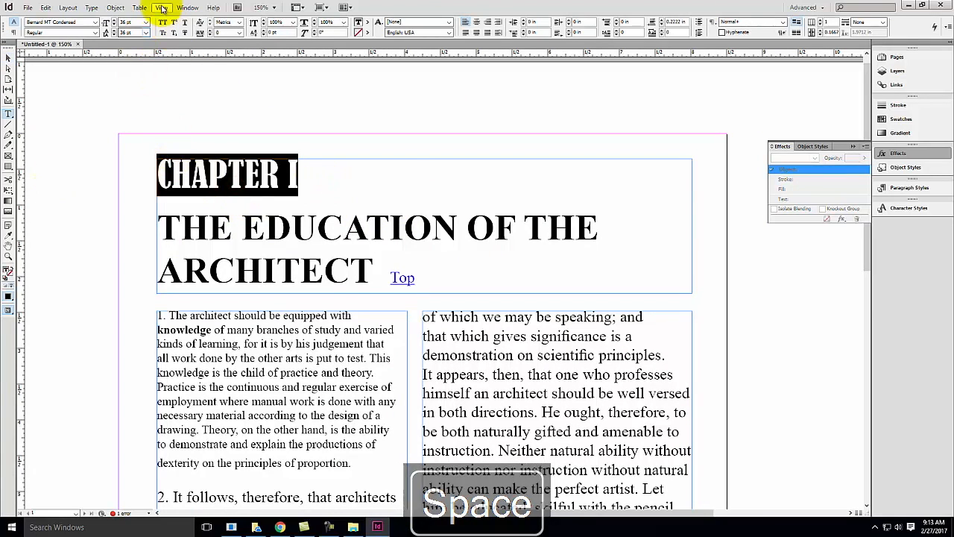
pyautogui.click(241, 175)
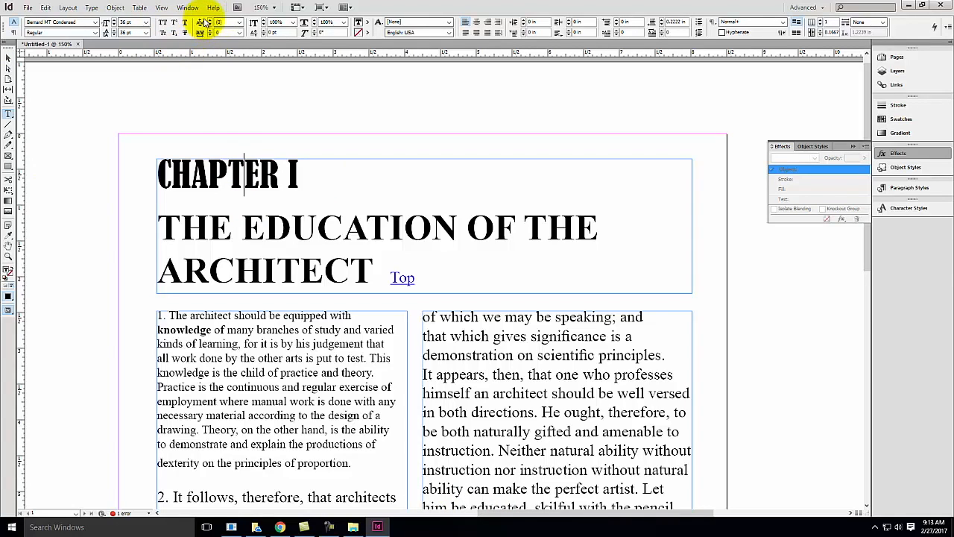
pyautogui.click(221, 170)
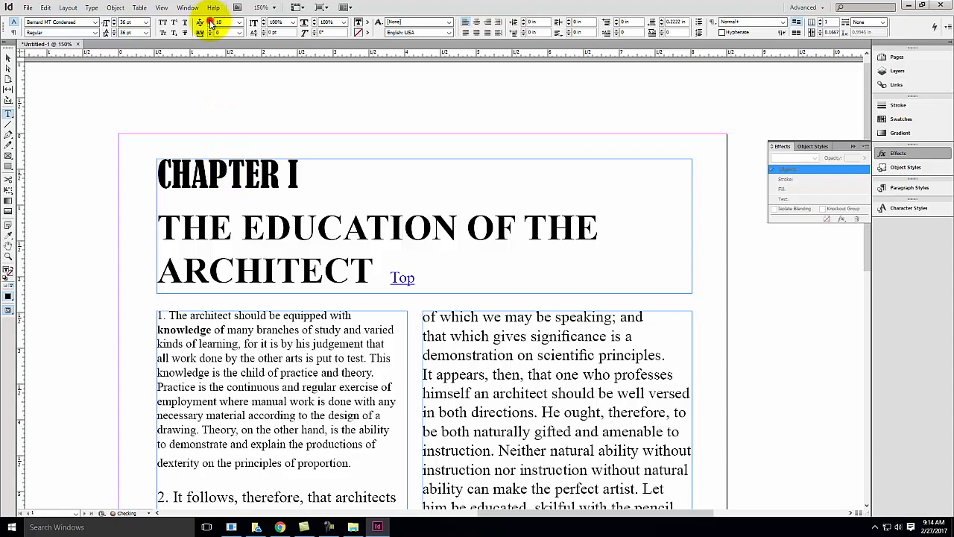
pyautogui.click(245, 171)
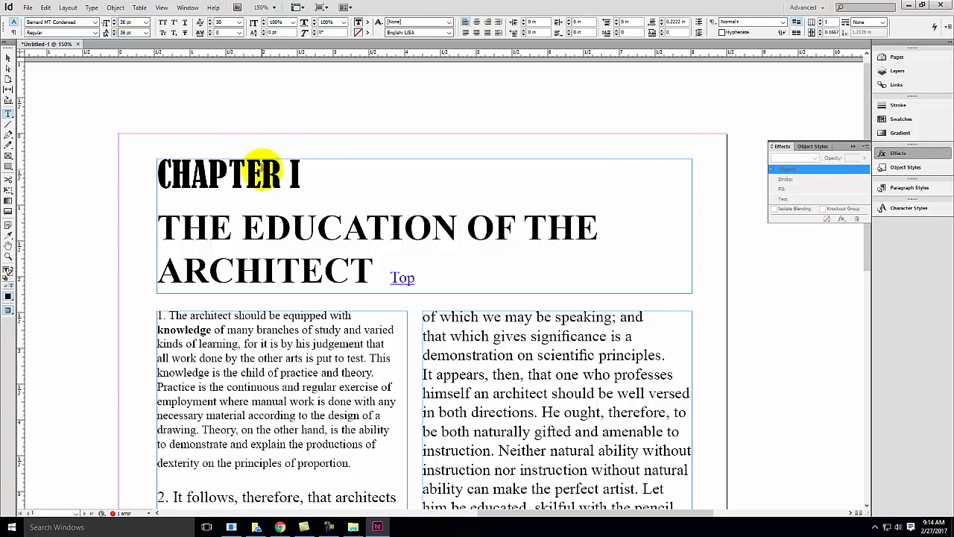
pyautogui.click(261, 170)
pyautogui.click(211, 21)
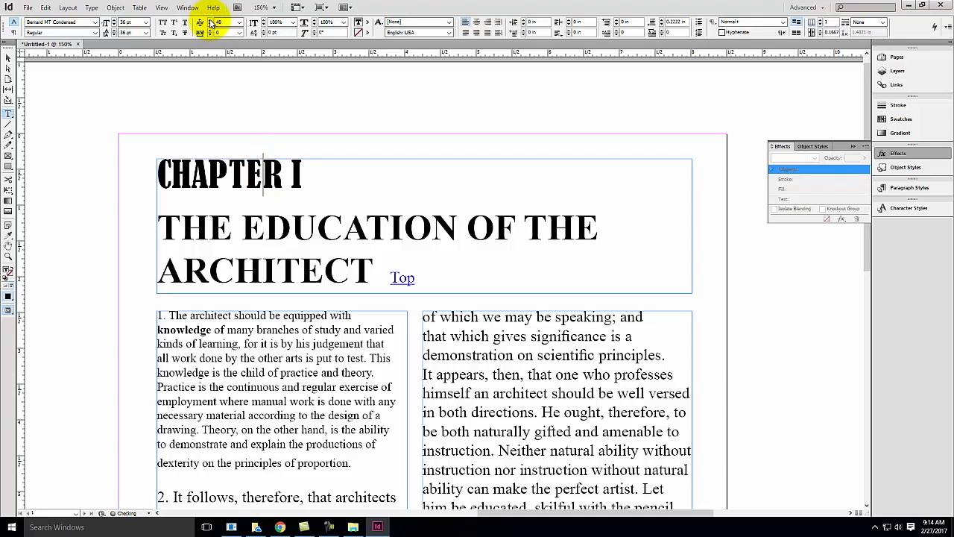
# Step: Increase the kerning between A and P in the CHAPTER I heading to 50
pyautogui.click(207, 186)
pyautogui.click(212, 25)
pyautogui.click(211, 21)
pyautogui.click(212, 21)
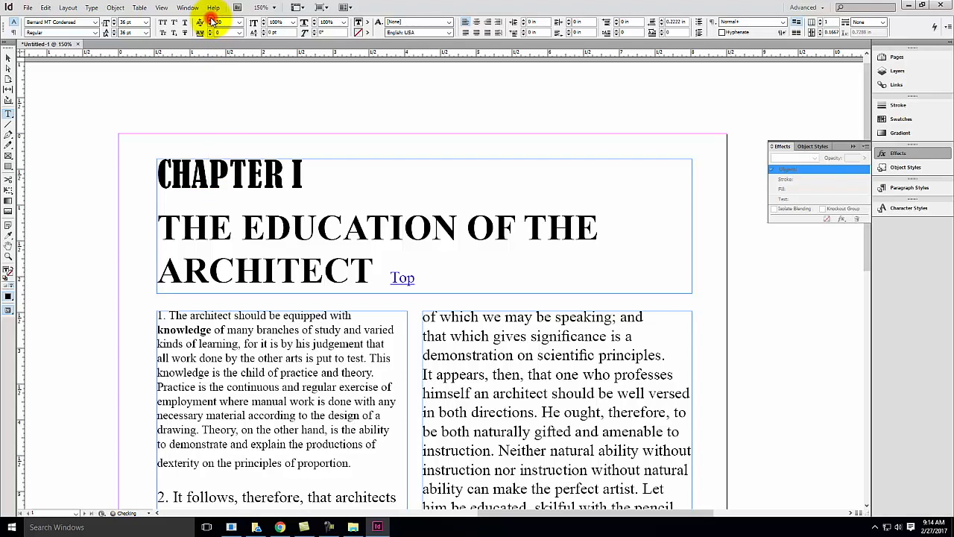
pyautogui.click(212, 21)
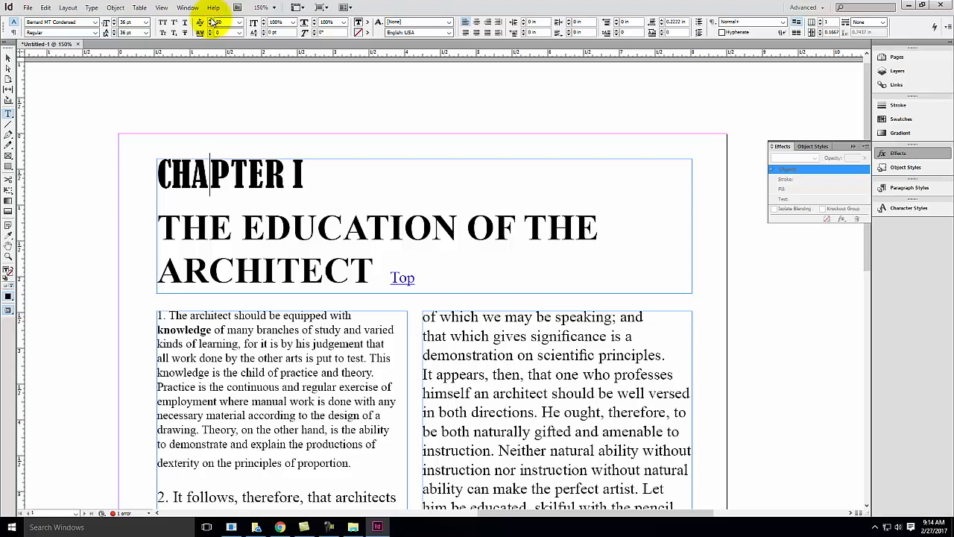
# Step: Increase the kerning in the CHAPTER I heading to 70 between H and A and 60 between C and H
pyautogui.click(191, 175)
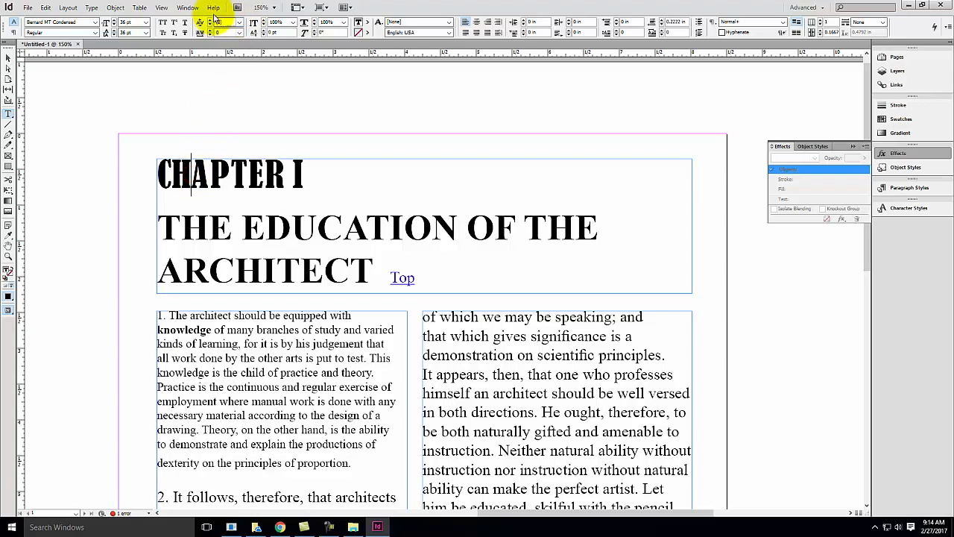
pyautogui.click(212, 21)
pyautogui.click(171, 179)
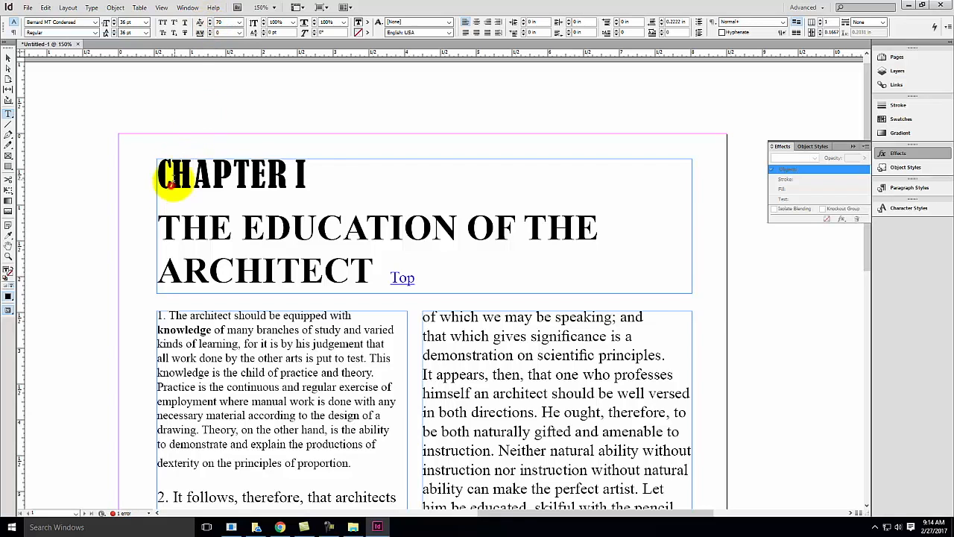
pyautogui.click(212, 20)
pyautogui.click(212, 20)
pyautogui.click(211, 20)
pyautogui.click(211, 20)
pyautogui.click(237, 171)
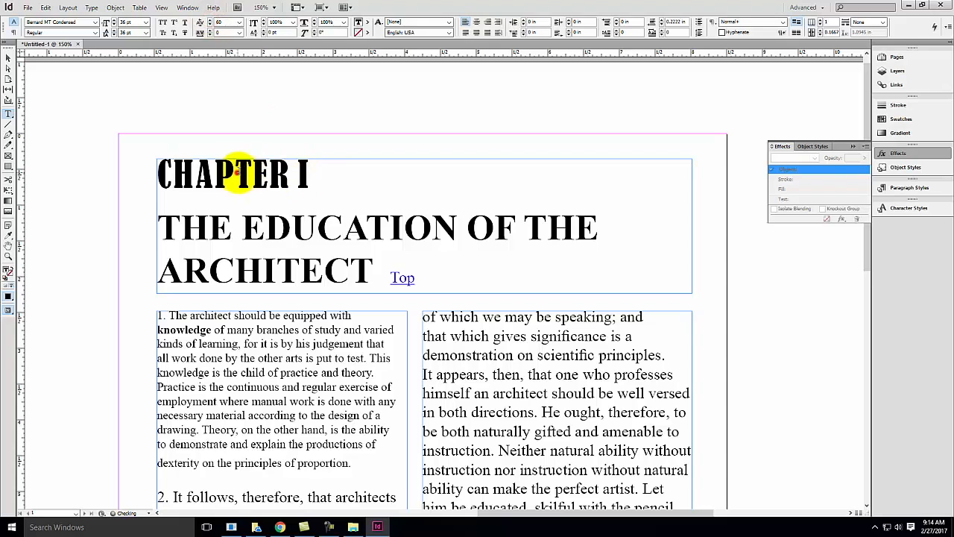
# Step: Try superscript on the numeral I in the CHAPTER I heading, then restore it to normal
pyautogui.click(340, 195)
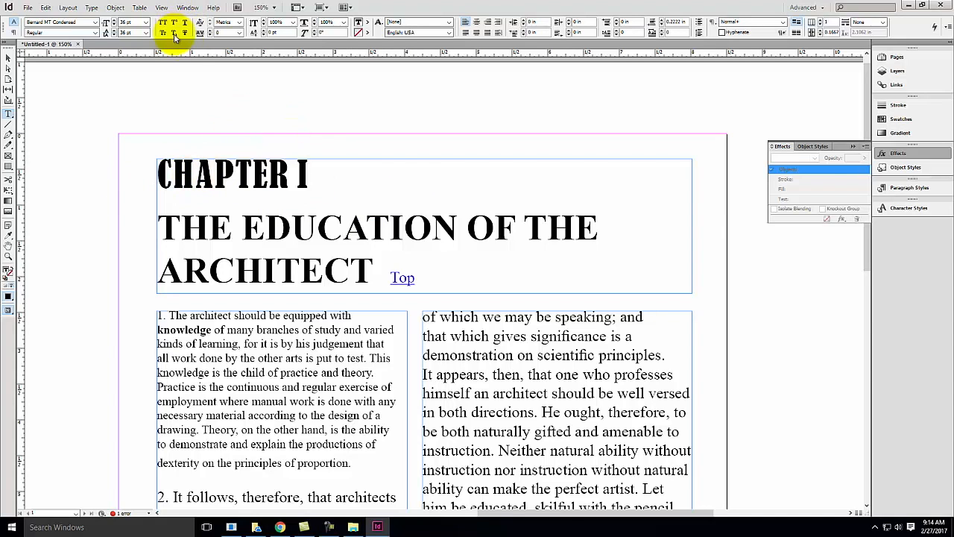
pyautogui.click(310, 170)
pyautogui.moveTo(310, 170); pyautogui.dragTo(300, 170)
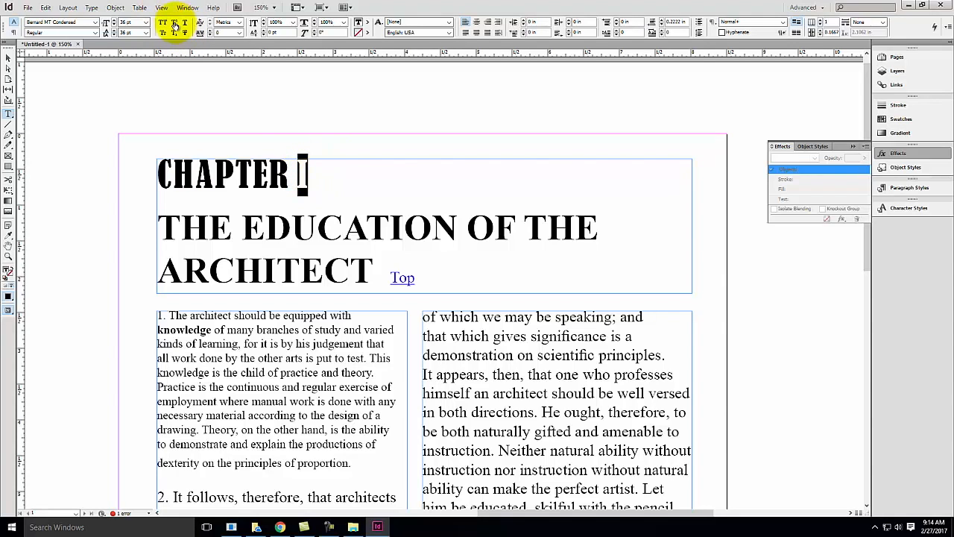
pyautogui.click(174, 25)
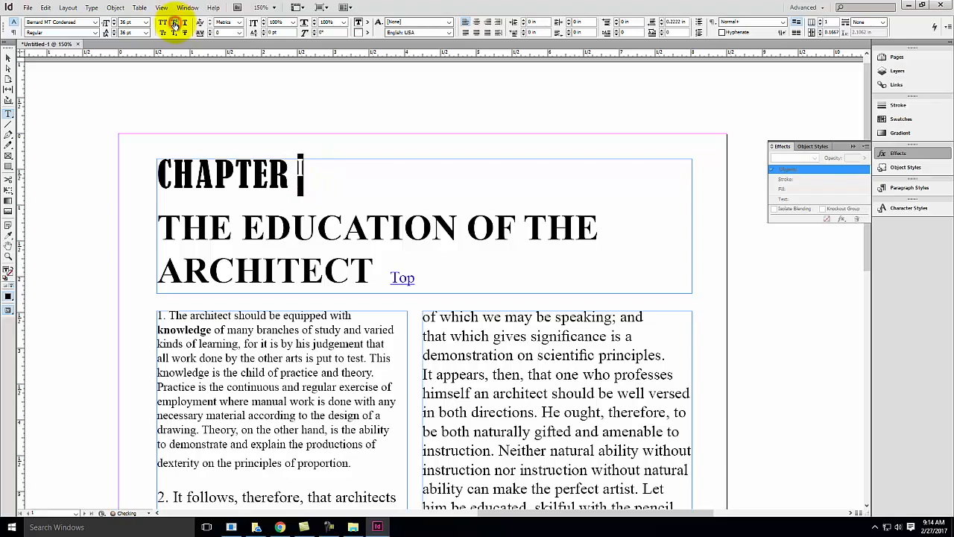
pyautogui.click(337, 181)
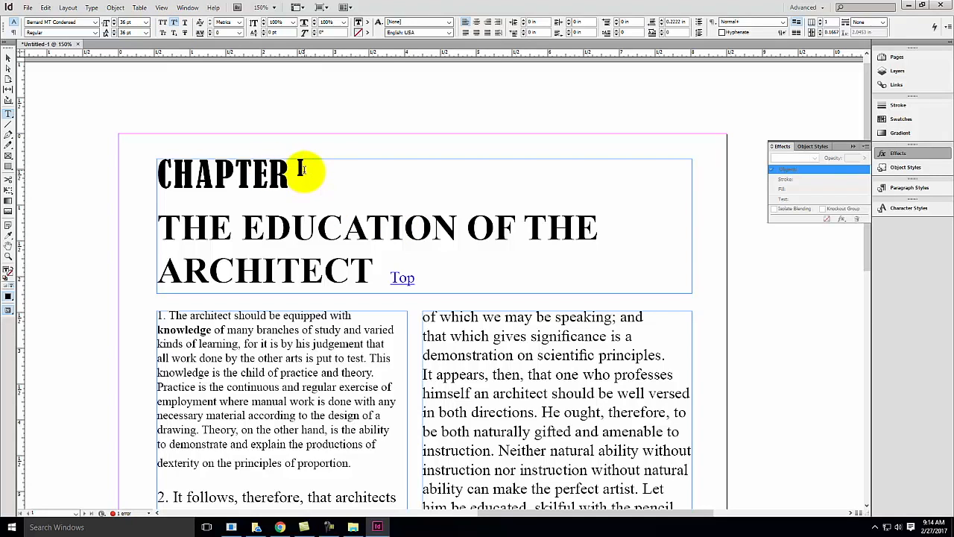
pyautogui.doubleClick(302, 167)
pyautogui.click(173, 25)
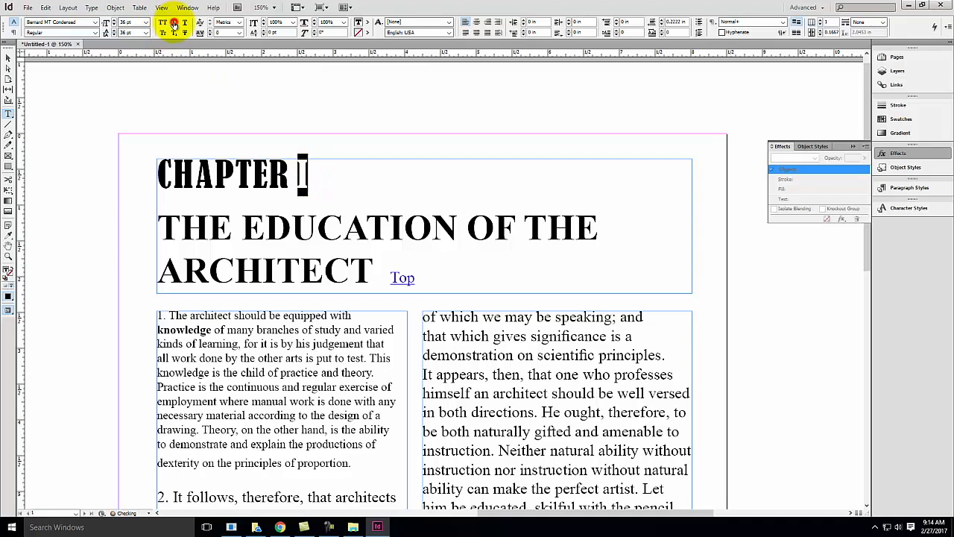
# Step: Try underlining the whole CHAPTER I heading, then remove the underline
pyautogui.moveTo(330, 171); pyautogui.dragTo(158, 167)
pyautogui.click(184, 24)
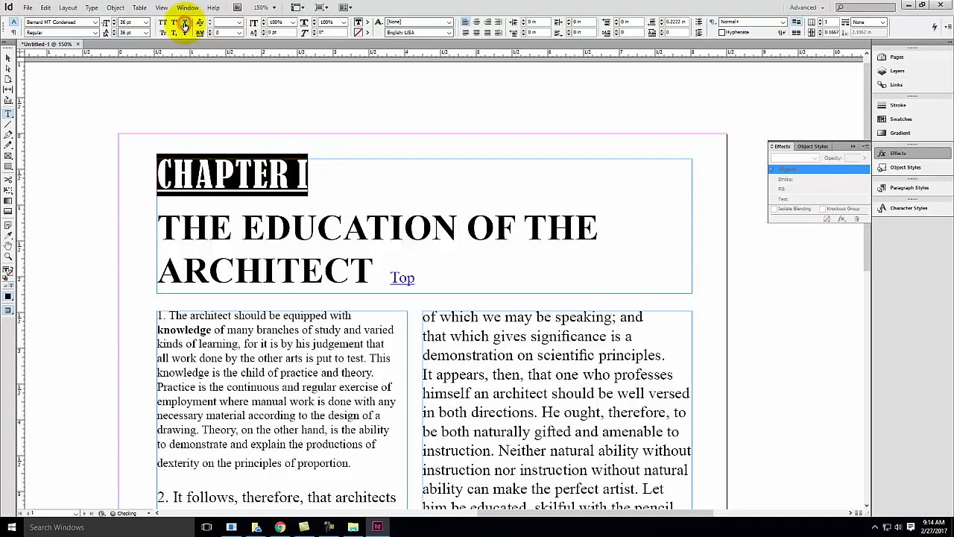
pyautogui.click(184, 25)
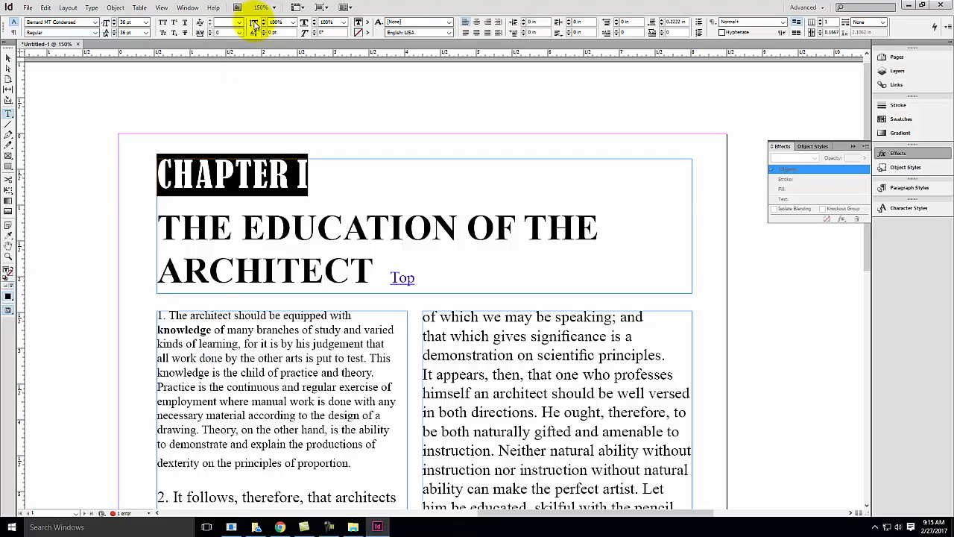
# Step: Try a 120% vertical scale on the letter C of CHAPTER, then reset it to 100%
pyautogui.click(252, 158)
pyautogui.moveTo(284, 177); pyautogui.dragTo(257, 171)
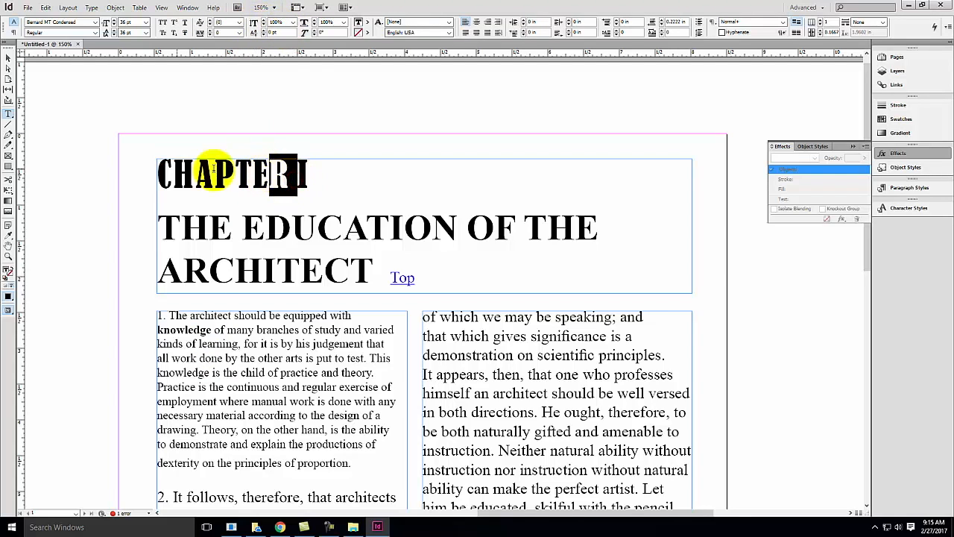
pyautogui.click(171, 179)
pyautogui.moveTo(171, 175); pyautogui.dragTo(163, 176)
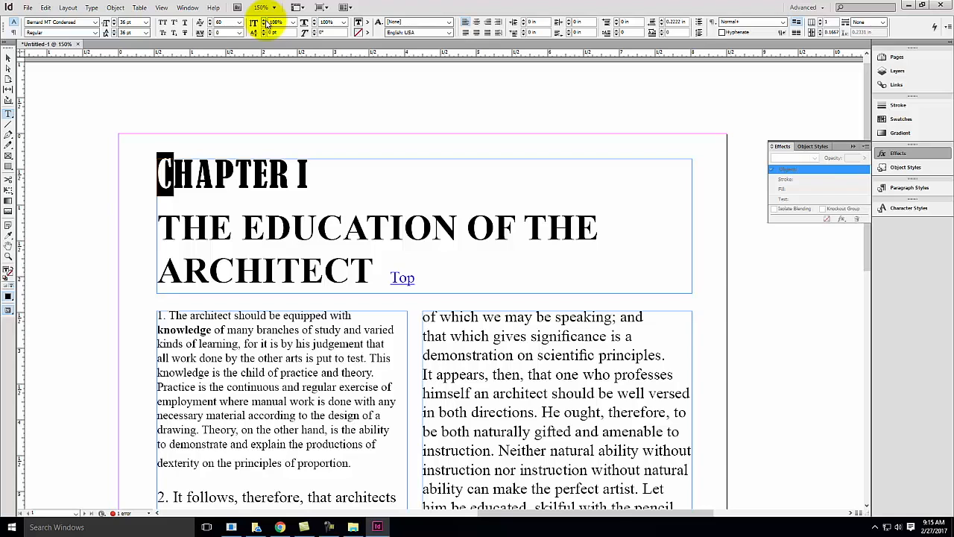
pyautogui.click(266, 22)
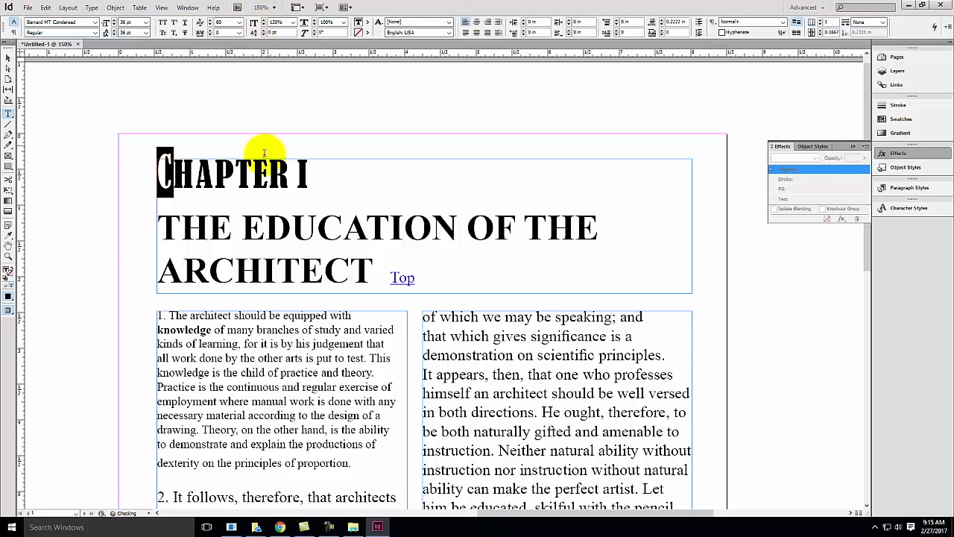
pyautogui.moveTo(285, 22); pyautogui.dragTo(263, 10)
pyautogui.write('10')
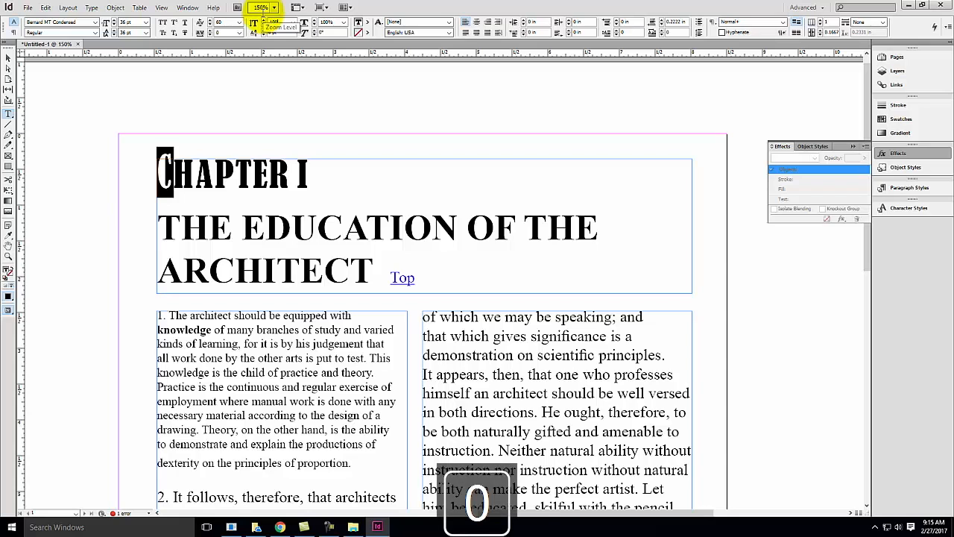
pyautogui.press('Return')
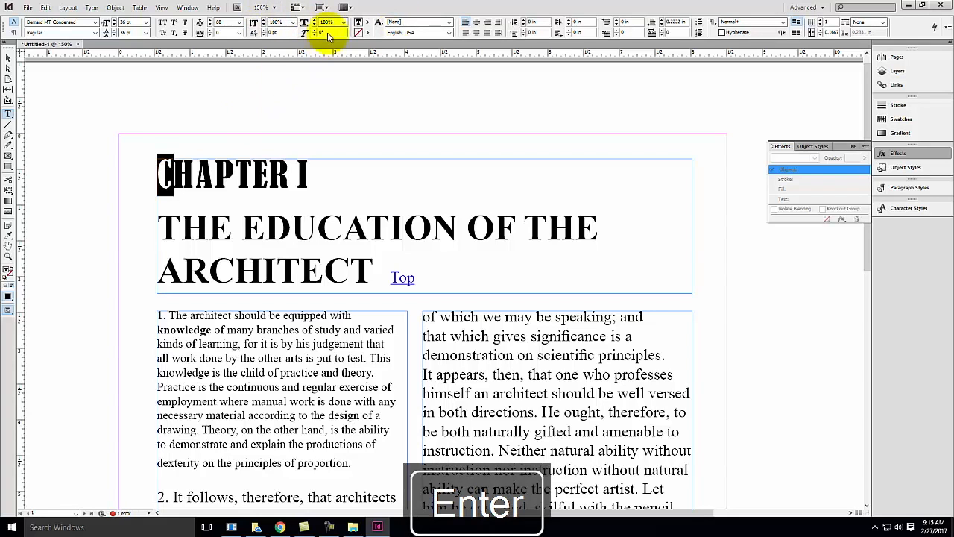
# Step: Try a 200% horizontal scale on the letter C of CHAPTER, then reset it to 100%
pyautogui.write('0')
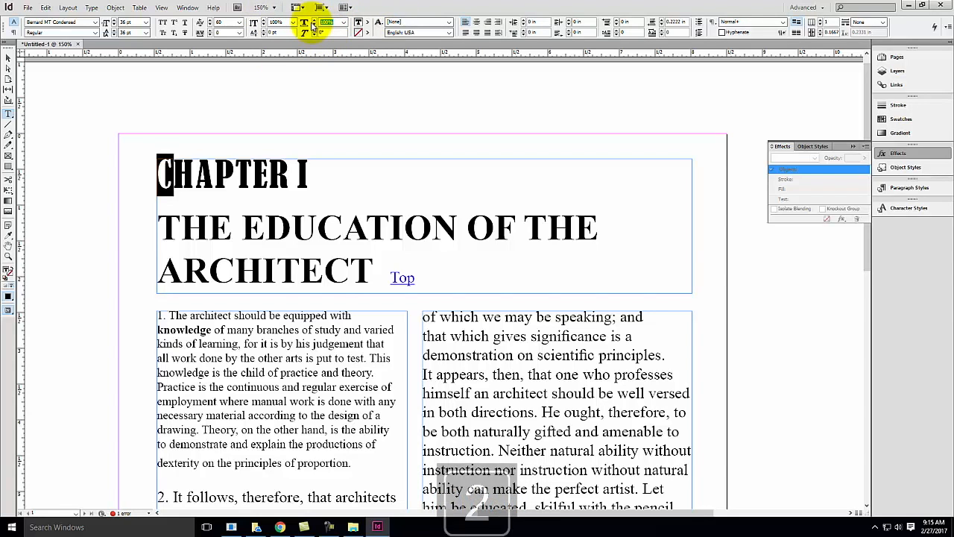
pyautogui.press('Return')
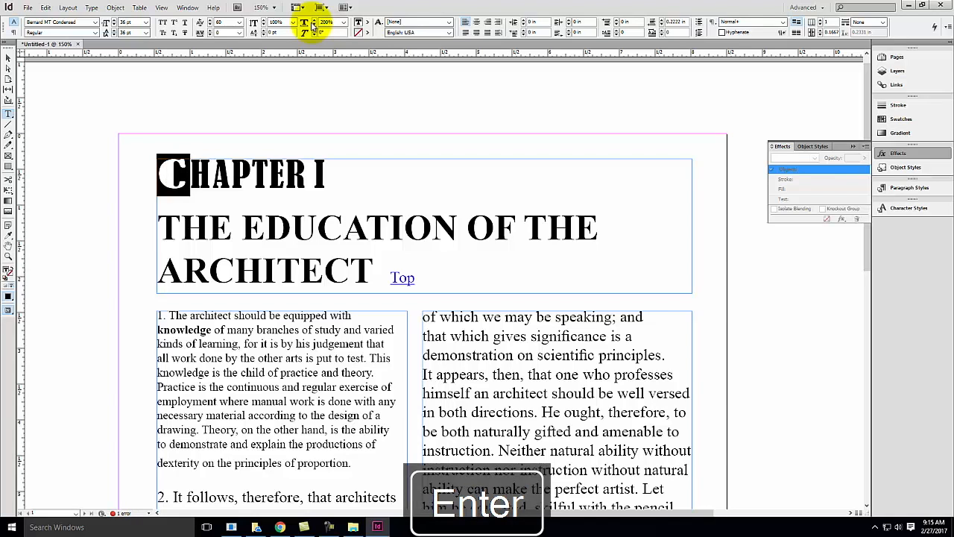
pyautogui.click(332, 22)
pyautogui.write('100')
pyautogui.click(367, 182)
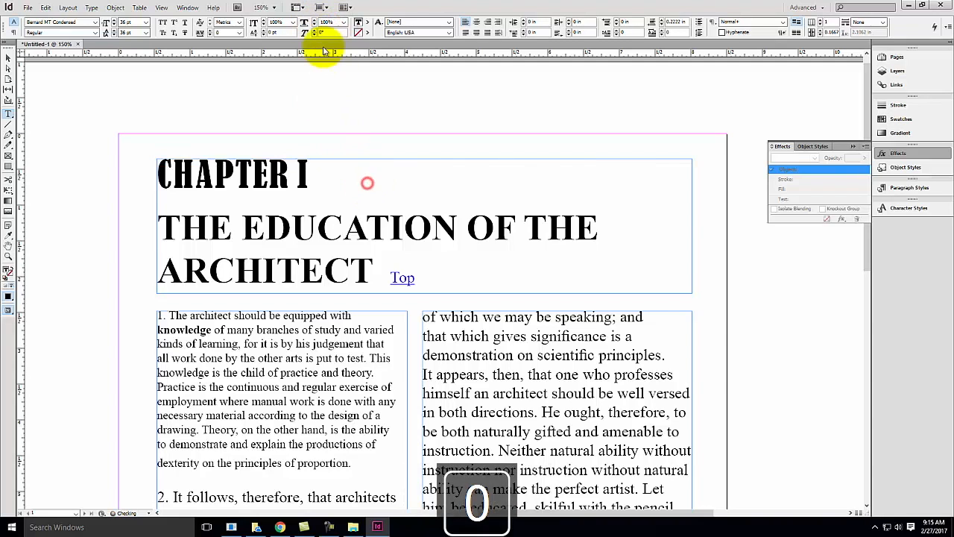
# Step: Try a 36° skew on the word CHAPTER in the heading, then reset the skew to 0°
pyautogui.moveTo(328, 175); pyautogui.dragTo(141, 164)
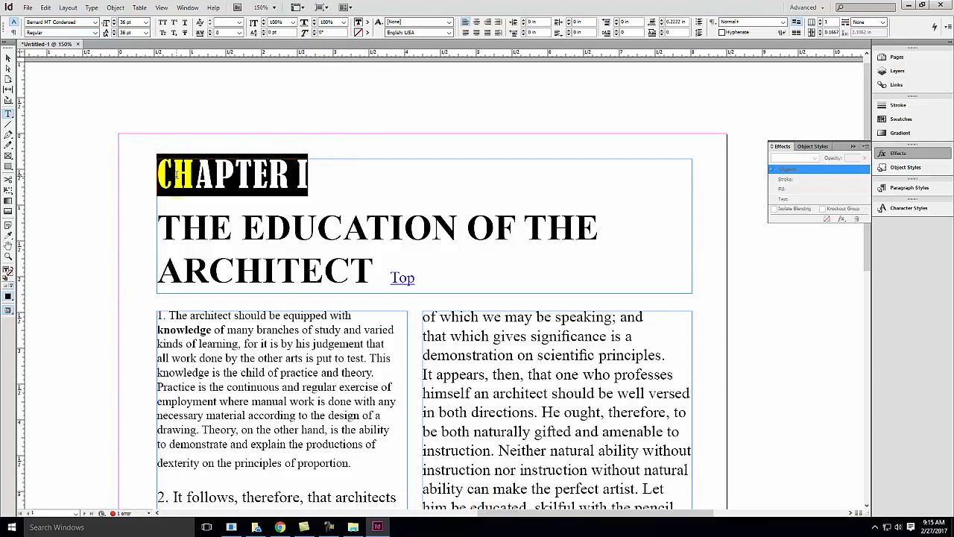
pyautogui.click(176, 175)
pyautogui.moveTo(288, 174); pyautogui.dragTo(153, 169)
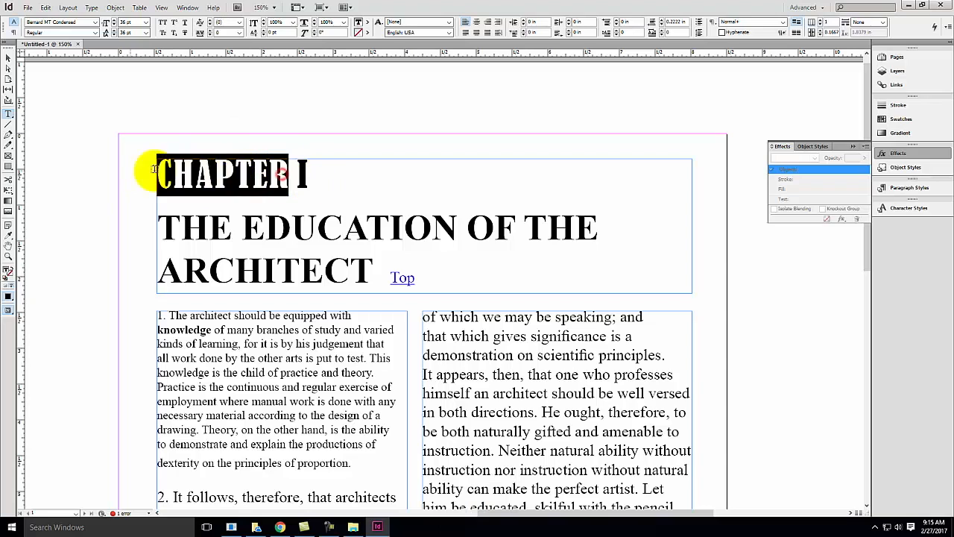
pyautogui.moveTo(332, 32); pyautogui.dragTo(309, 33)
pyautogui.write('36')
pyautogui.press('Return')
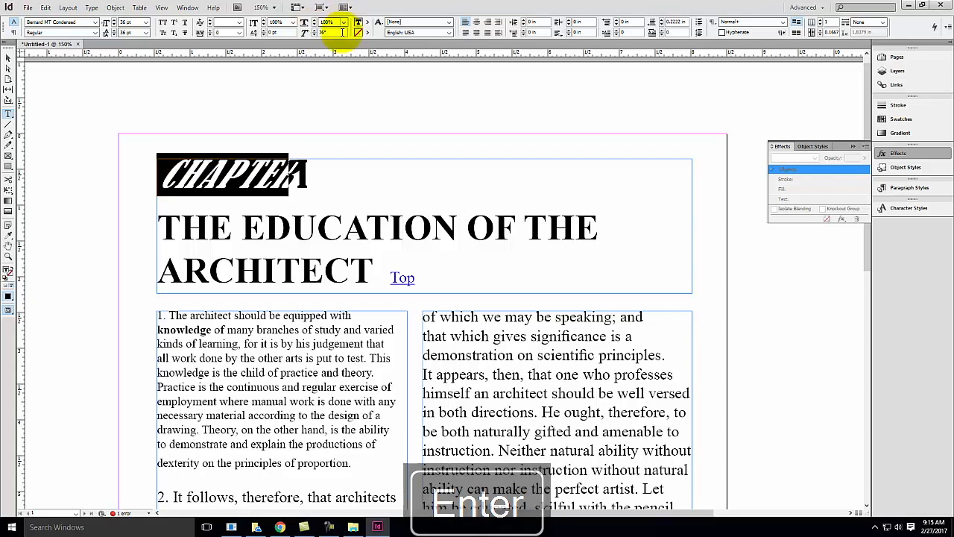
pyautogui.moveTo(339, 30); pyautogui.dragTo(308, 31)
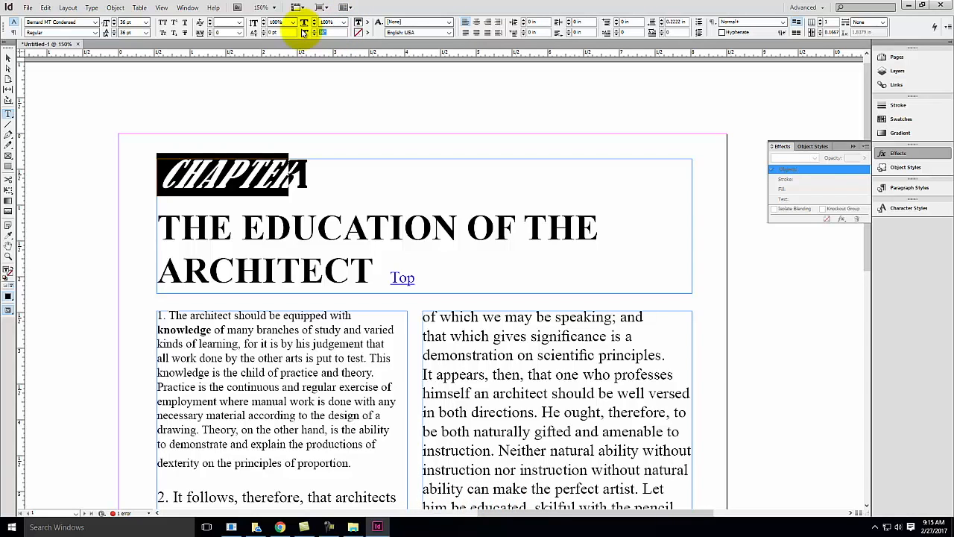
pyautogui.write('0')
pyautogui.press('Return')
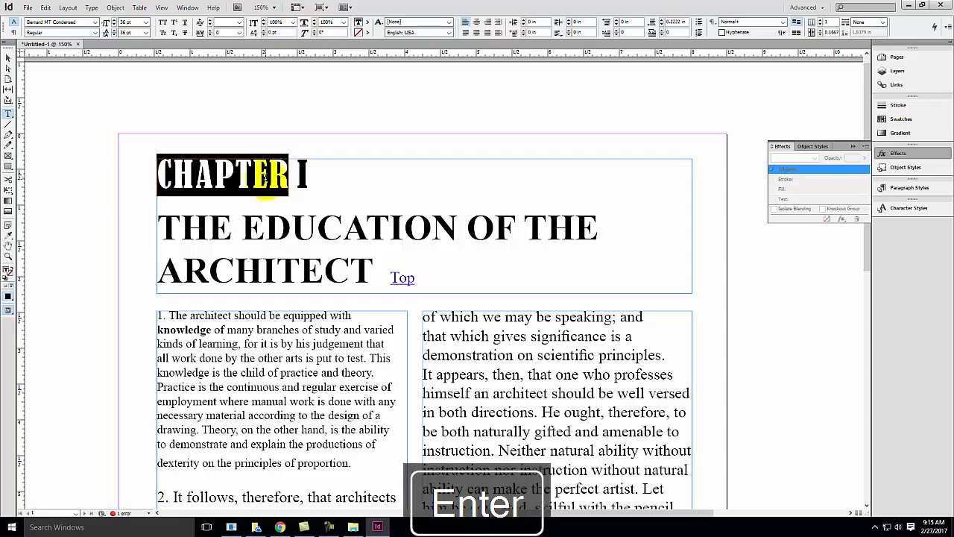
pyautogui.click(269, 176)
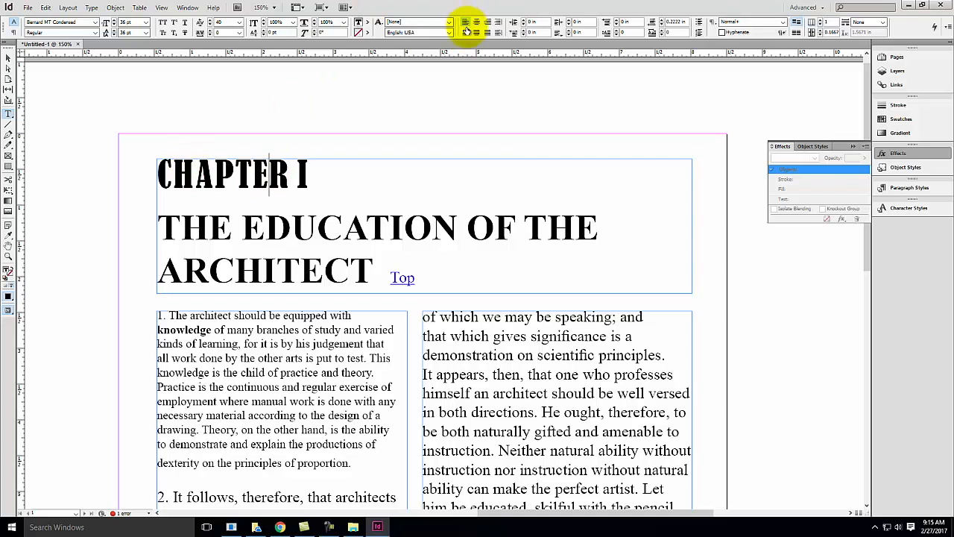
# Step: Try justified with last line left, justified with last line centered, and right alignment on paragraph 1, then restore left alignment
pyautogui.scroll(-2, 298, 336)
pyautogui.click(350, 388)
pyautogui.moveTo(349, 387); pyautogui.dragTo(128, 228)
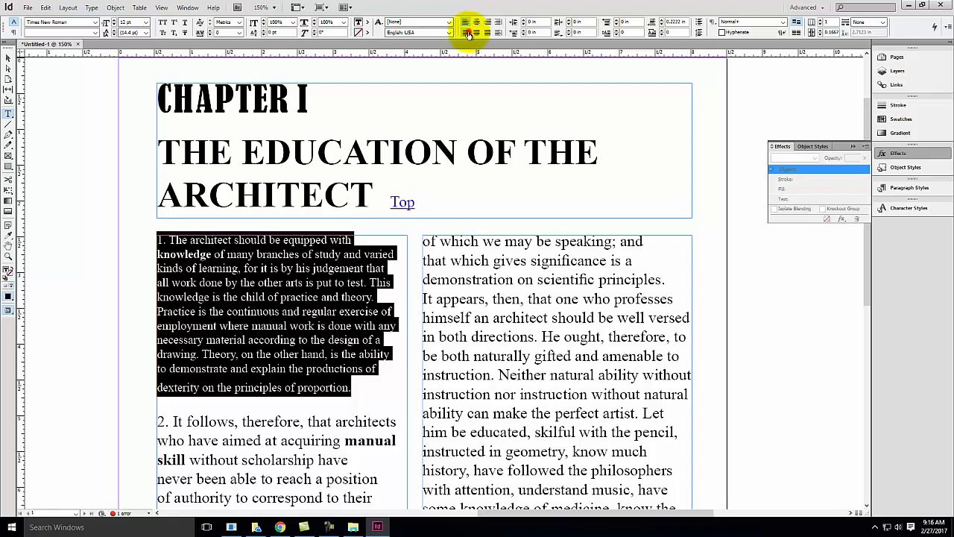
pyautogui.click(468, 33)
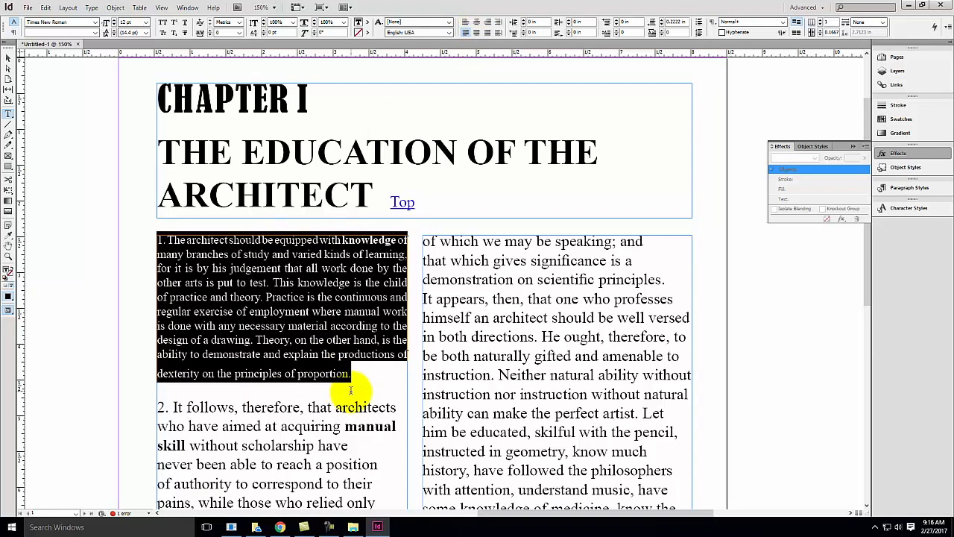
pyautogui.click(477, 34)
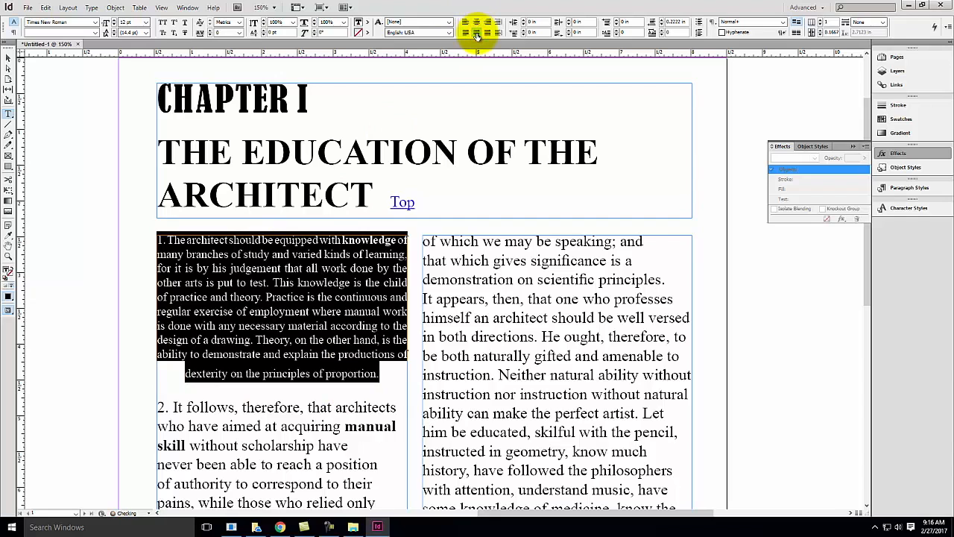
pyautogui.click(487, 22)
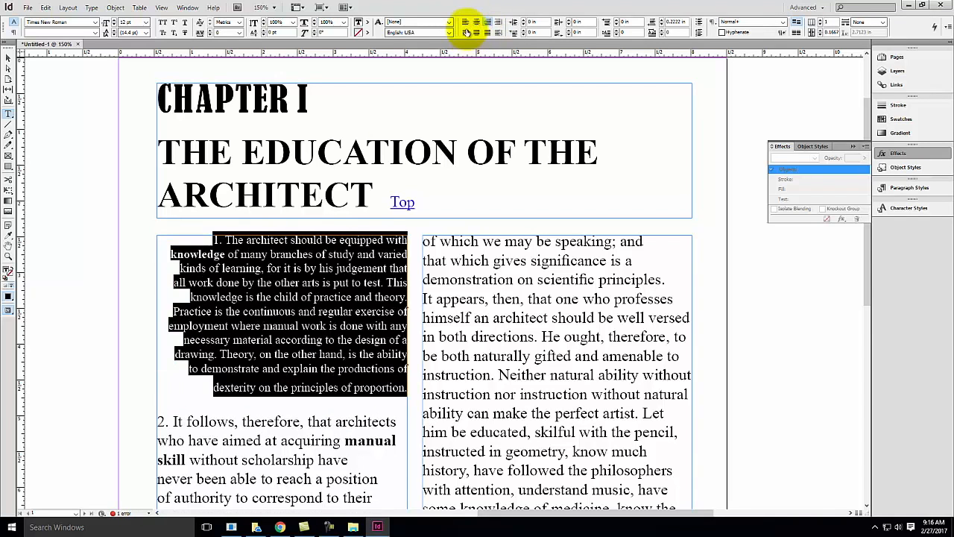
pyautogui.click(466, 23)
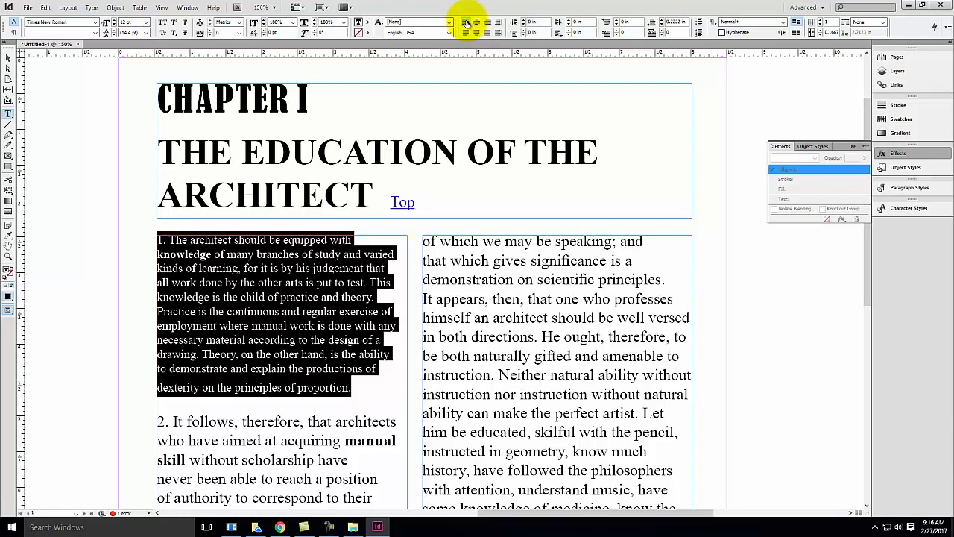
# Step: Give paragraph 1 a hanging indent with a 0.1875 in left indent and a -0.1875 in first-line indent
pyautogui.click(524, 20)
pyautogui.click(524, 20)
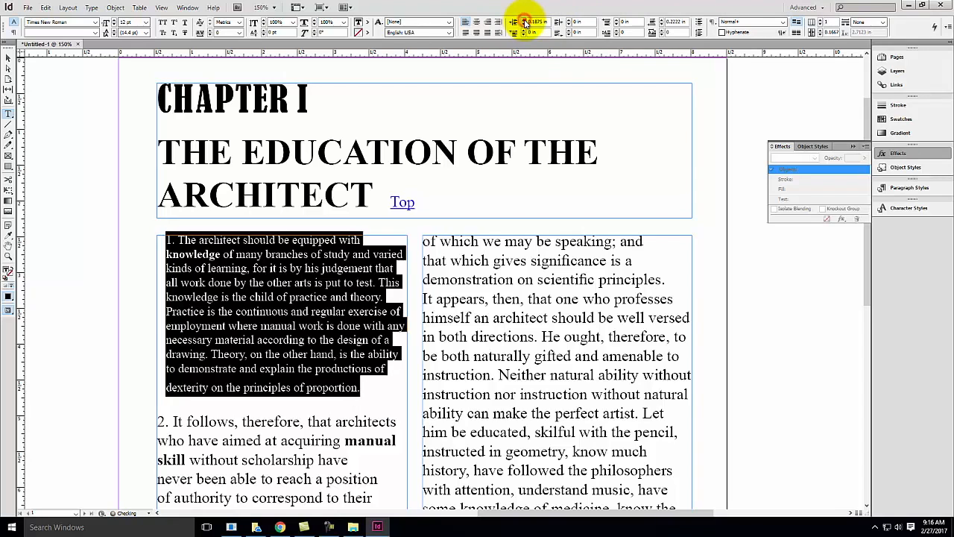
pyautogui.click(524, 20)
pyautogui.click(524, 32)
pyautogui.click(524, 32)
pyautogui.click(524, 32)
pyautogui.click(522, 35)
pyautogui.click(522, 36)
pyautogui.click(522, 36)
pyautogui.click(523, 36)
pyautogui.click(522, 35)
pyautogui.click(523, 36)
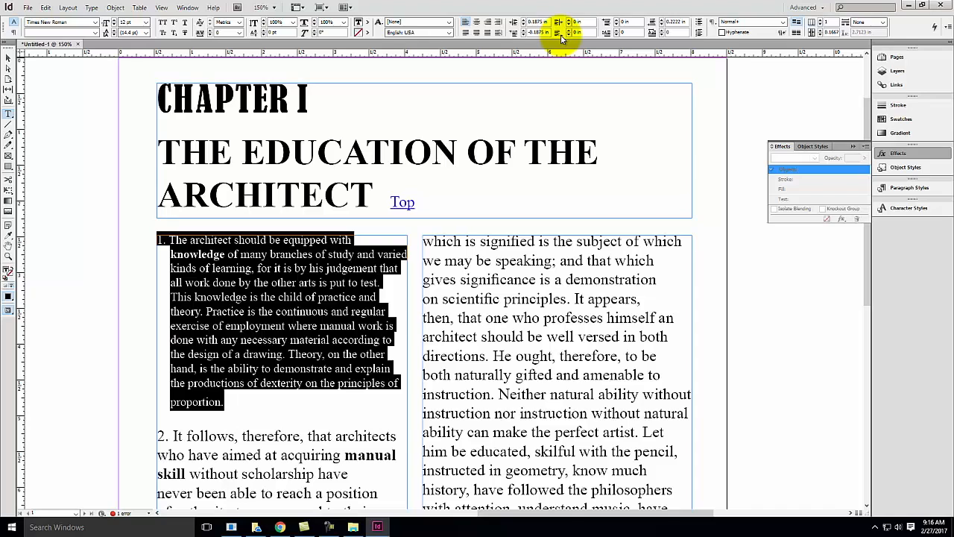
# Step: Reduce the space after paragraph 1 to 0 in
pyautogui.click(662, 28)
pyautogui.click(662, 28)
pyautogui.click(663, 28)
pyautogui.click(662, 28)
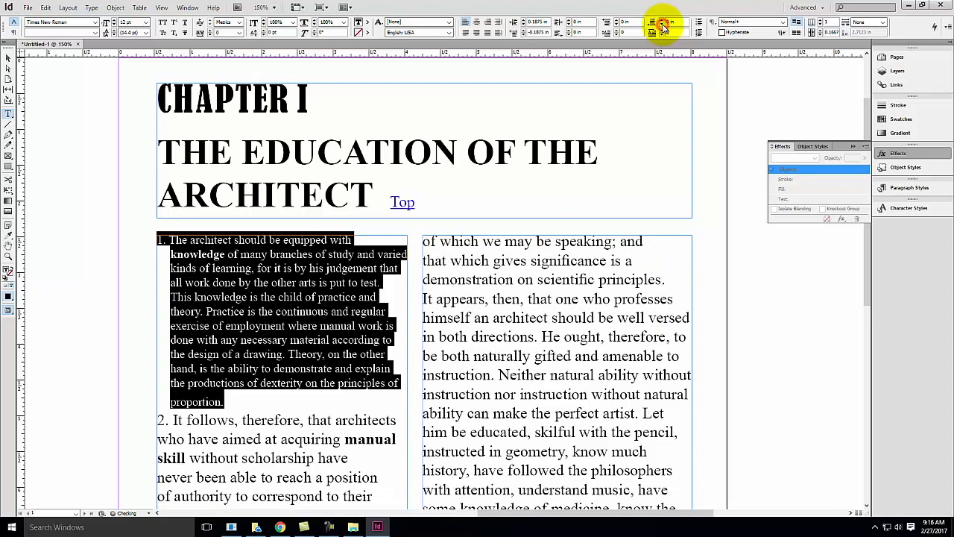
# Step: Reduce the space after to 0 in for the CHAPTER I and THE EDUCATION OF THE ARCHITECT headings
pyautogui.click(283, 148)
pyautogui.click(372, 192)
pyautogui.moveTo(373, 193); pyautogui.dragTo(135, 75)
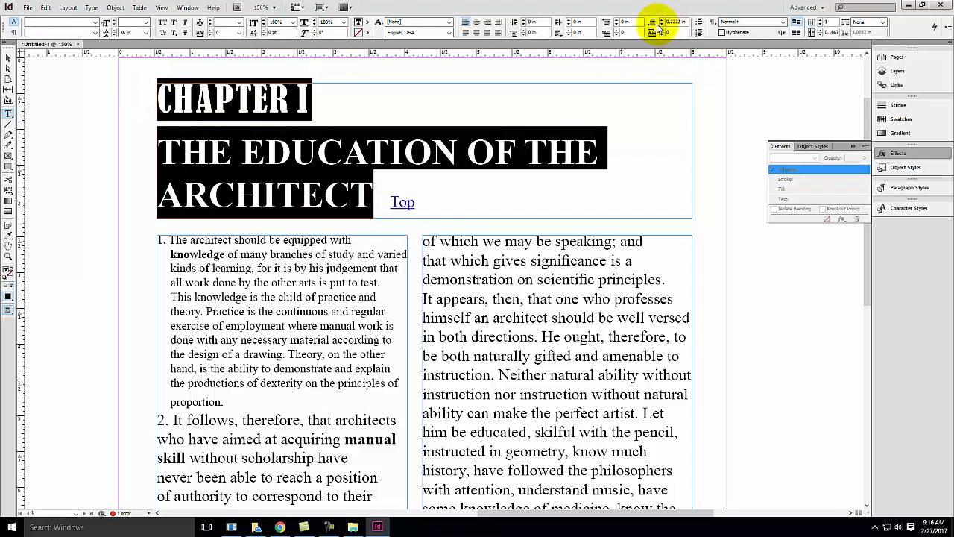
pyautogui.click(660, 27)
pyautogui.click(661, 28)
pyautogui.click(660, 28)
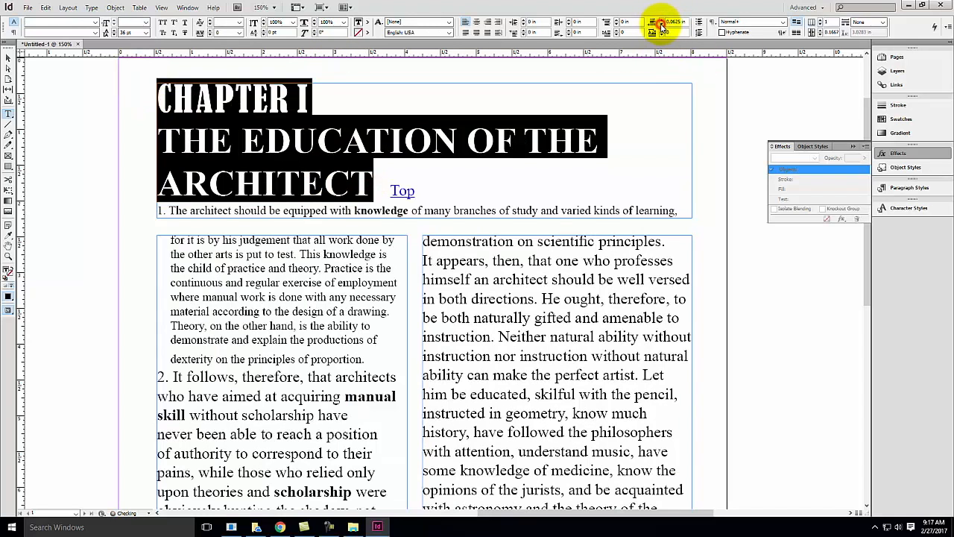
pyautogui.click(660, 28)
# Step: Shorten the heading text frame from its lower edge so paragraph 1 flows back into the first column
pyautogui.click(385, 153)
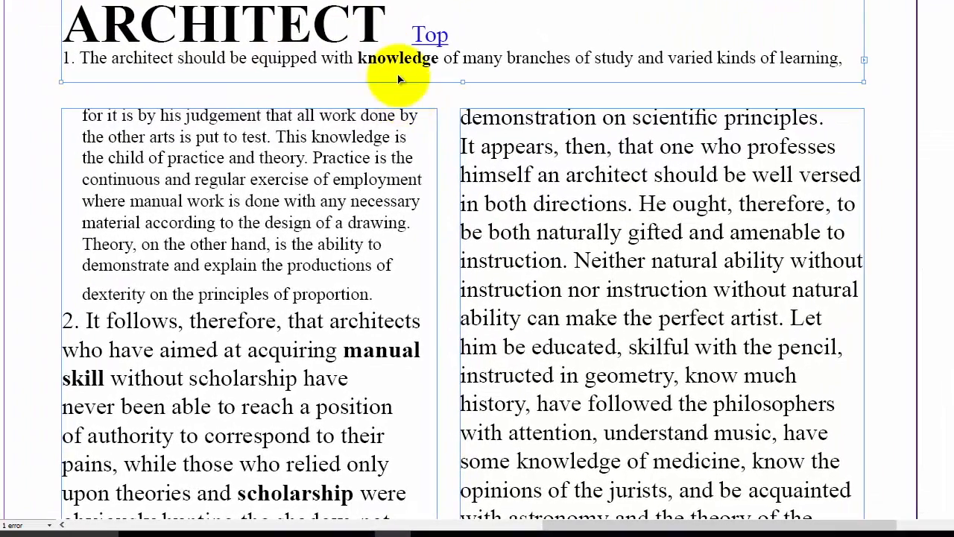
pyautogui.click(382, 199)
pyautogui.moveTo(463, 81); pyautogui.dragTo(462, 54)
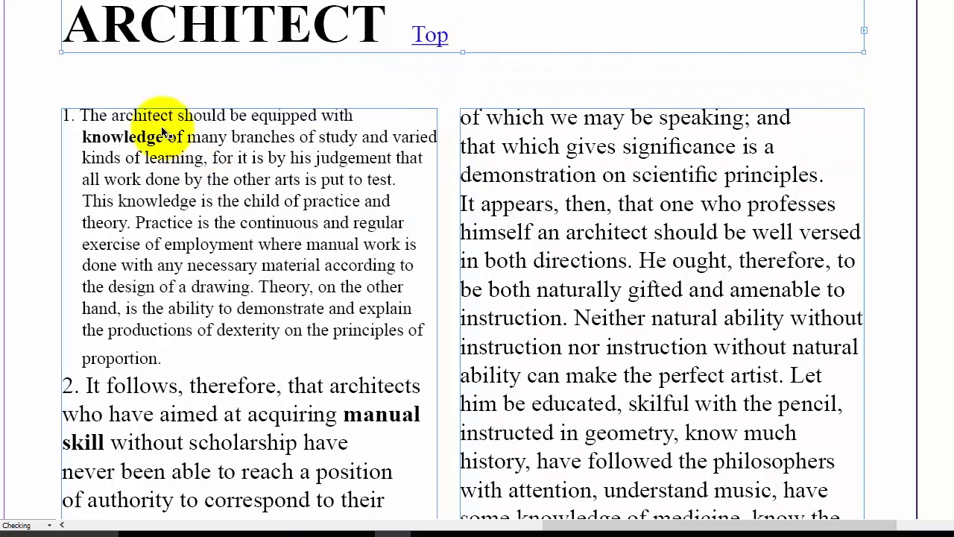
# Step: Give paragraph 1 a drop cap two lines deep covering three characters
pyautogui.click(156, 358)
pyautogui.moveTo(192, 359); pyautogui.dragTo(62, 114)
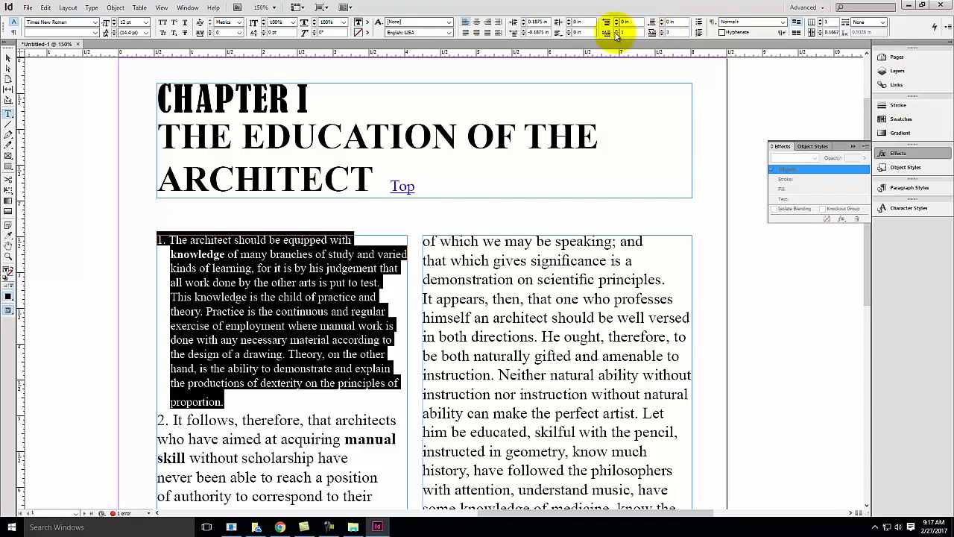
pyautogui.click(615, 33)
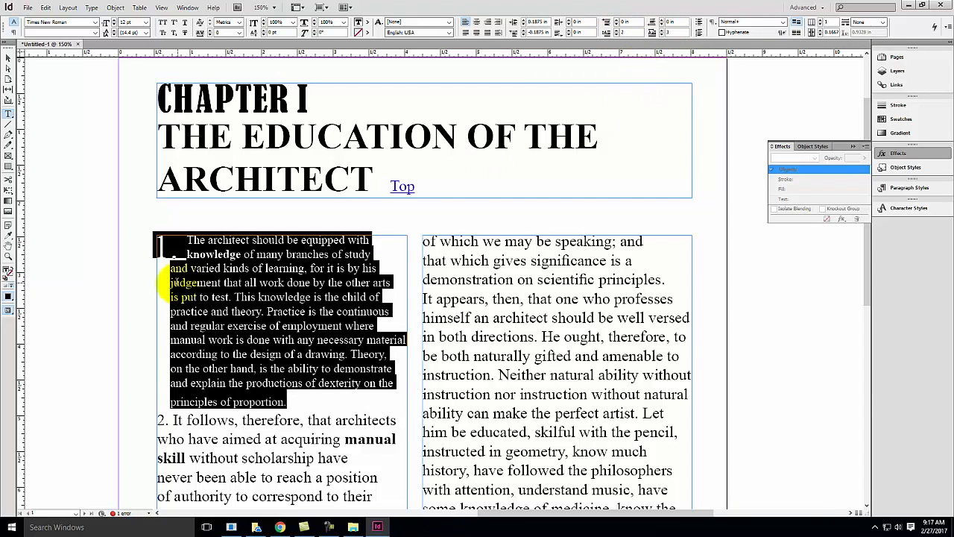
# Step: Reduce paragraph 1's drop cap to a single character
pyautogui.click(663, 37)
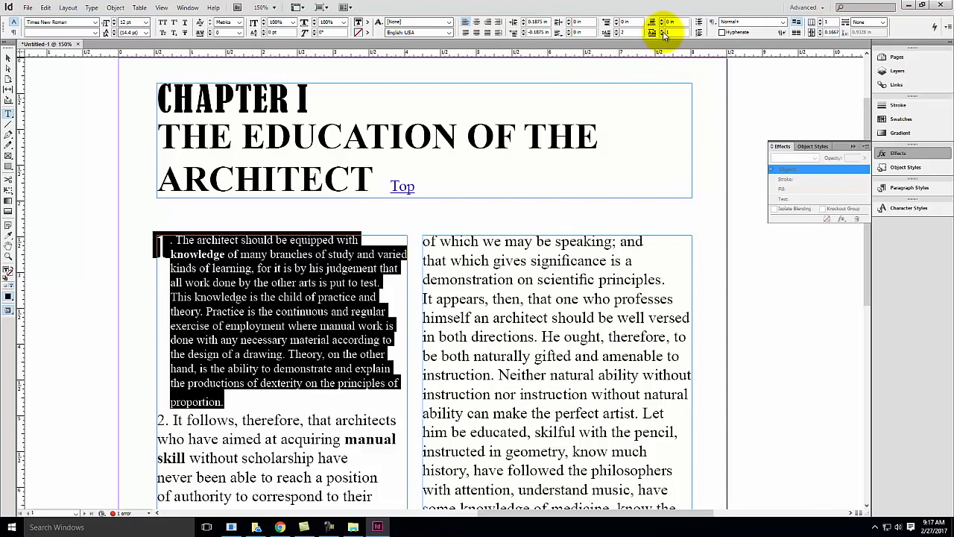
pyautogui.click(432, 369)
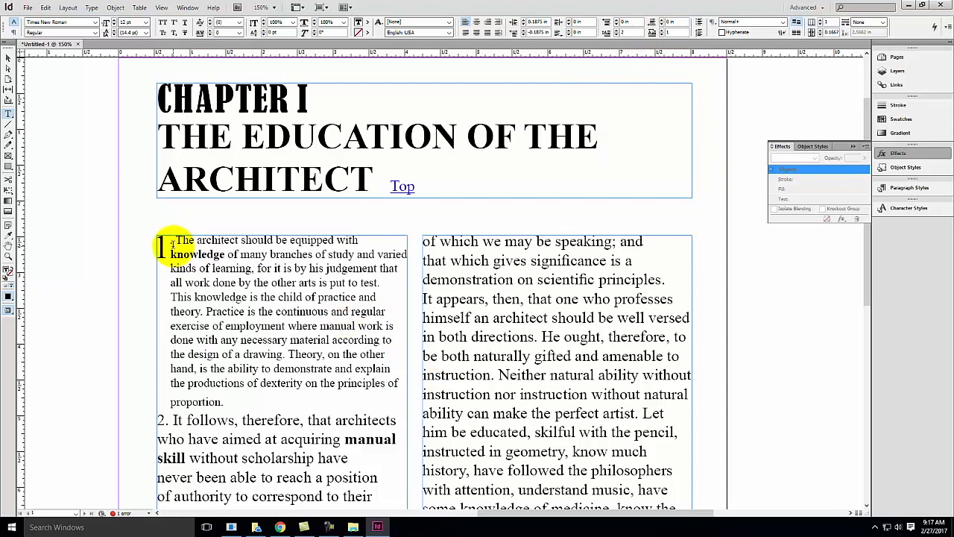
# Step: Give paragraph 2 a drop cap three lines deep covering two characters
pyautogui.scroll(-3, 202, 350)
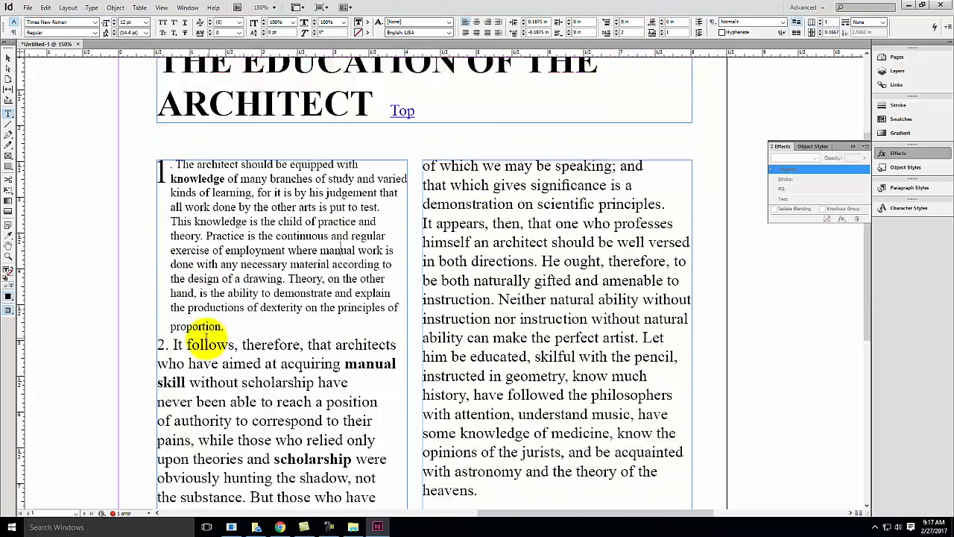
pyautogui.click(233, 336)
pyautogui.moveTo(162, 305); pyautogui.dragTo(226, 343)
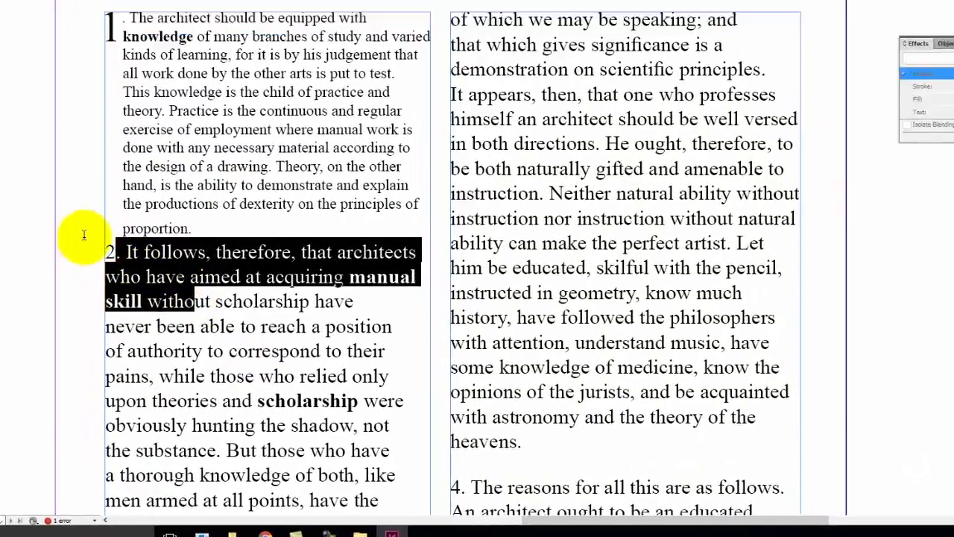
pyautogui.click(101, 254)
pyautogui.moveTo(113, 252); pyautogui.dragTo(228, 330)
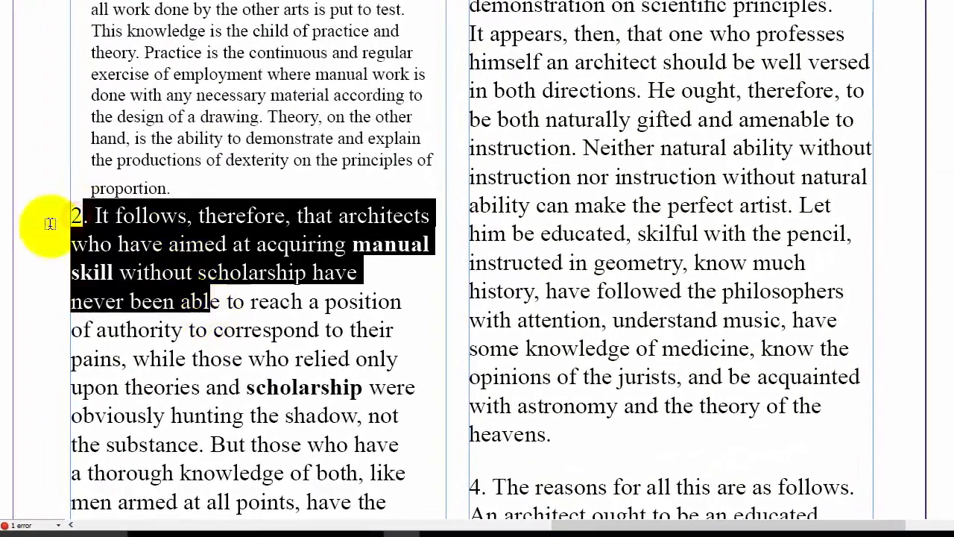
pyautogui.moveTo(72, 216); pyautogui.dragTo(221, 416)
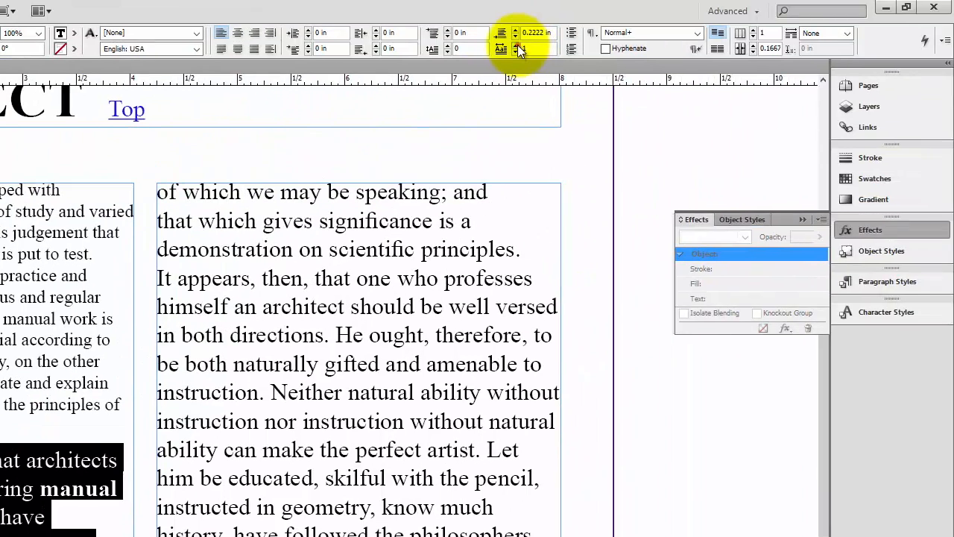
pyautogui.click(448, 46)
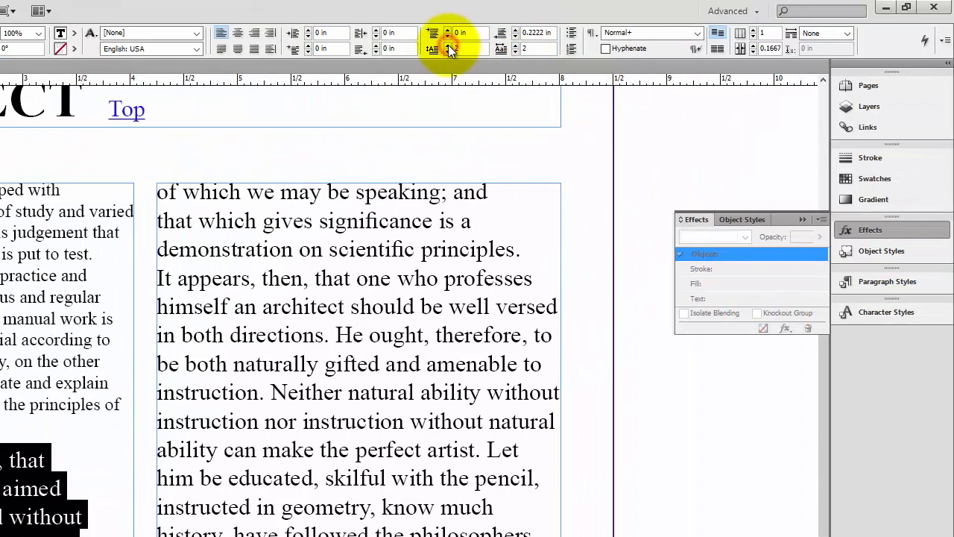
pyautogui.click(448, 46)
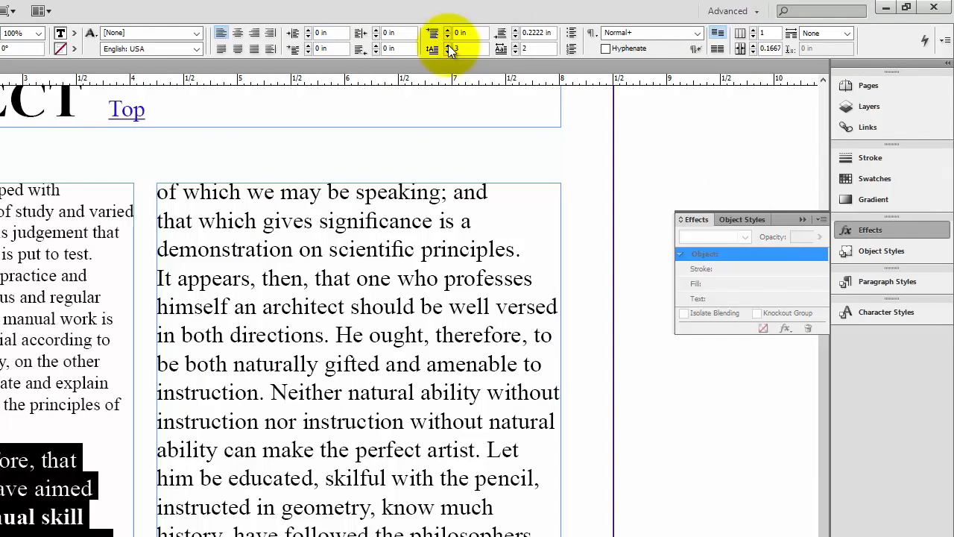
pyautogui.click(74, 445)
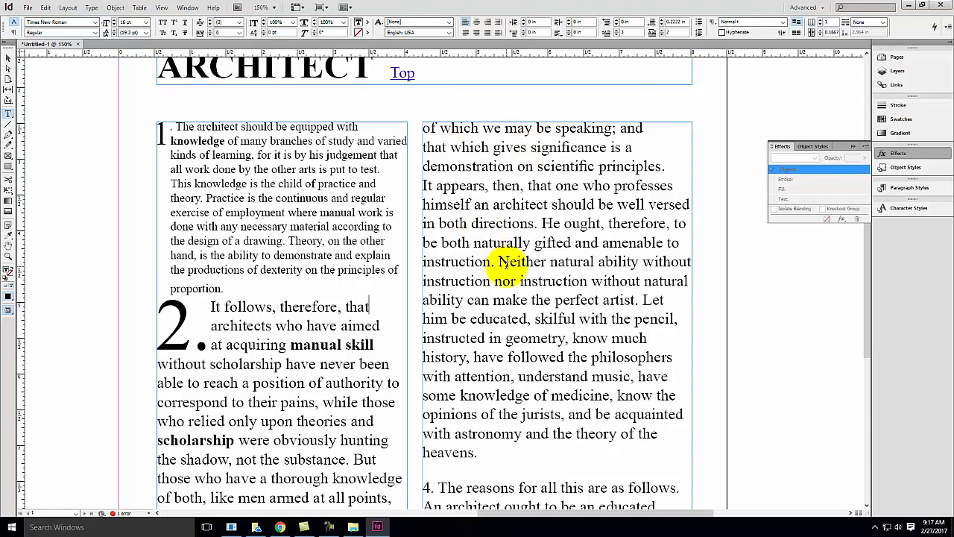
# Step: Examine the character formatting of the bold words "drawing" in paragraph 4 and "knowledge" in paragraph 1
pyautogui.scroll(-5, 507, 262)
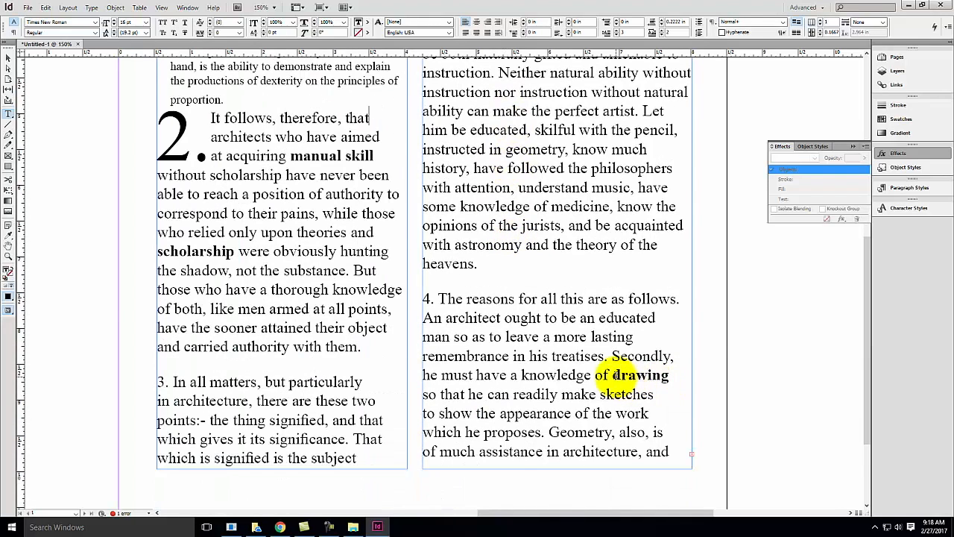
pyautogui.moveTo(612, 375); pyautogui.dragTo(667, 375)
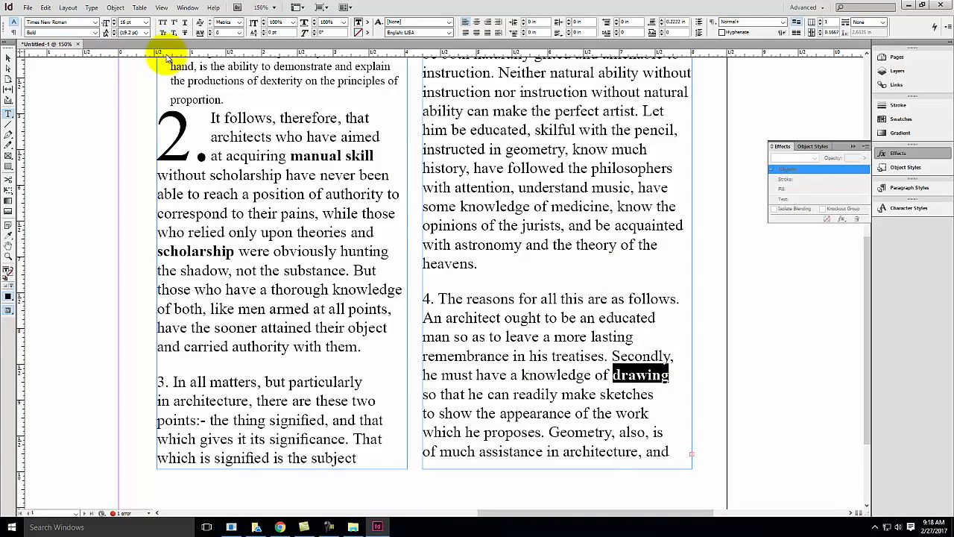
pyautogui.scroll(5, 262, 196)
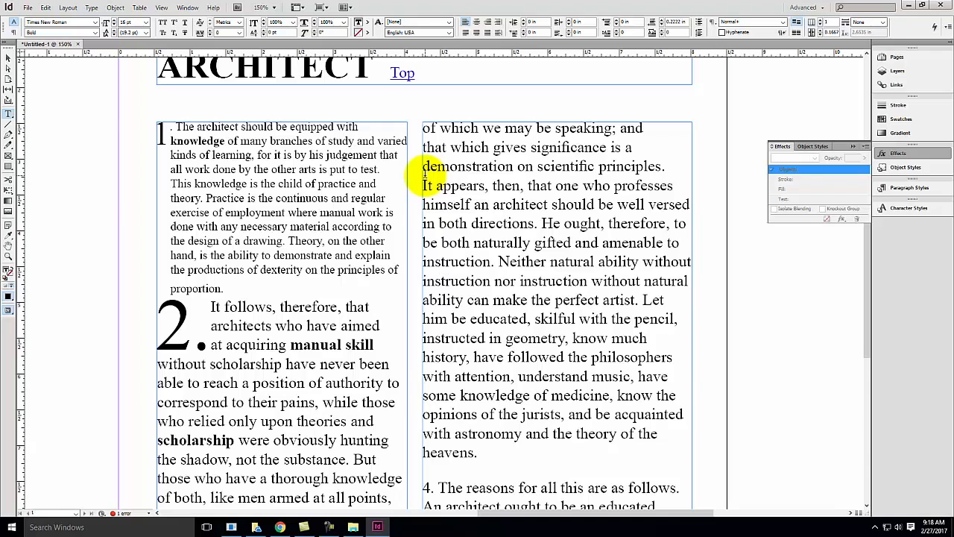
pyautogui.doubleClick(198, 138)
pyautogui.scroll(-4, 417, 269)
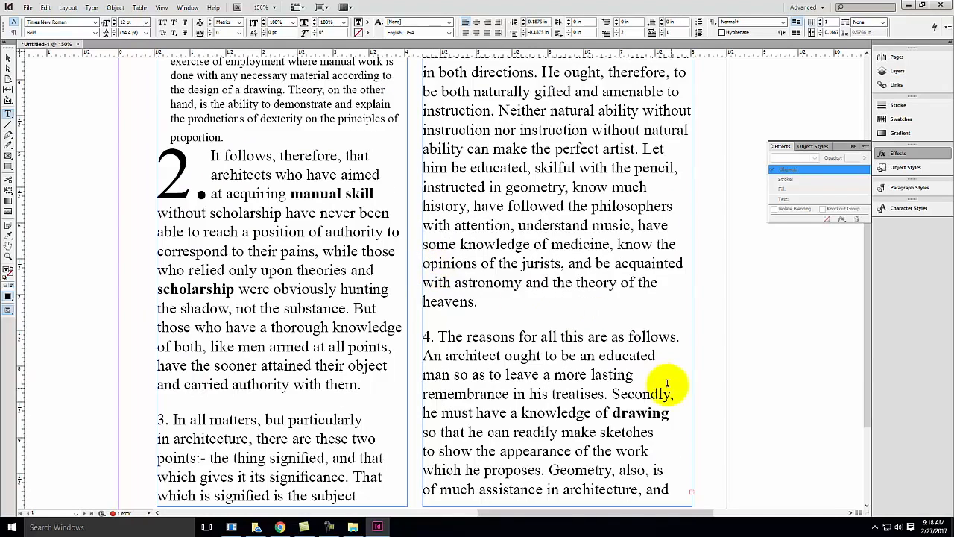
pyautogui.doubleClick(640, 412)
pyautogui.click(570, 270)
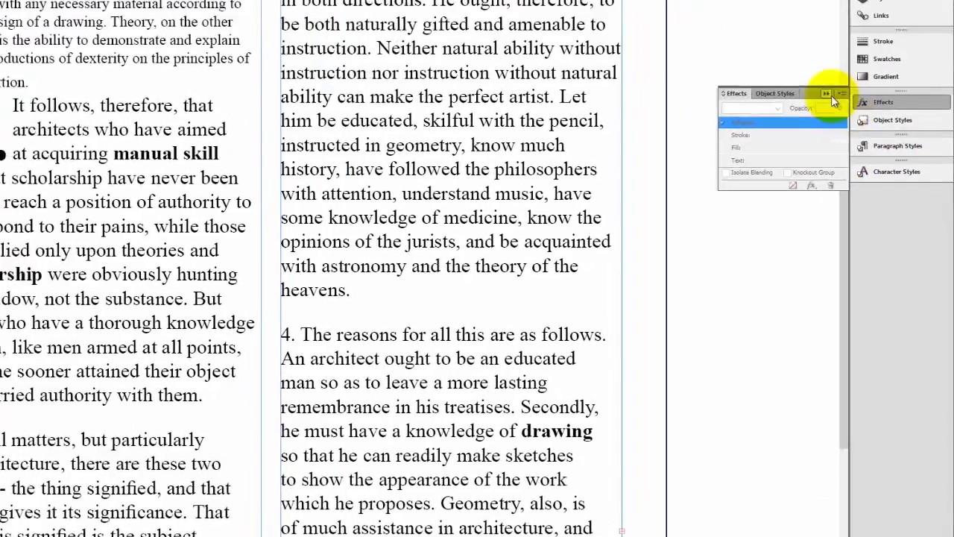
# Step: Collapse the open Effects controls and switch the workspace from Advanced to Typography
pyautogui.click(826, 94)
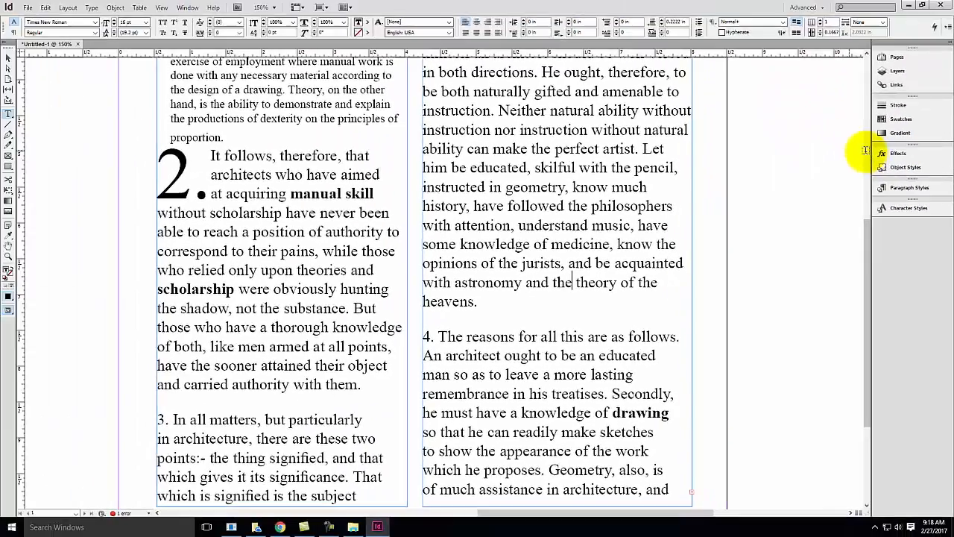
pyautogui.scroll(3, 491, 97)
pyautogui.scroll(1, 647, 175)
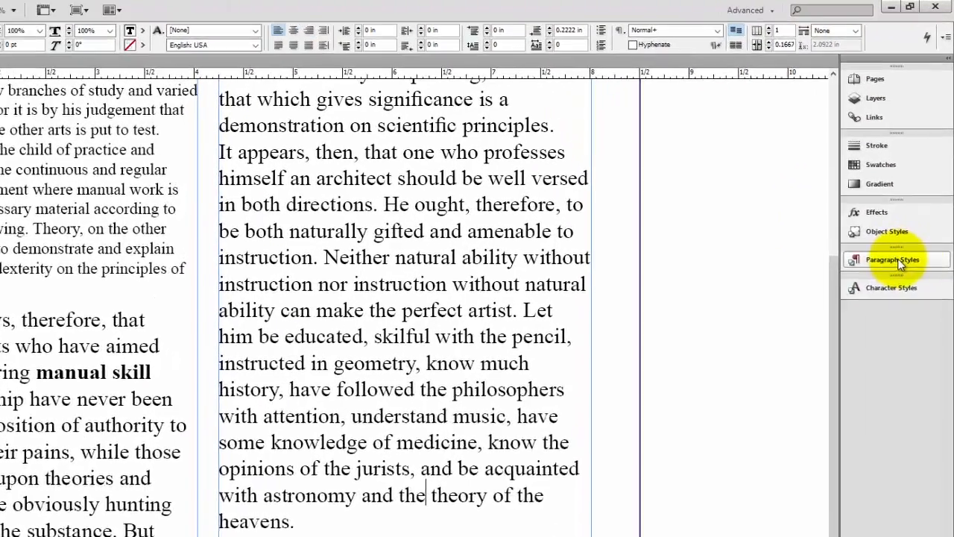
pyautogui.click(911, 187)
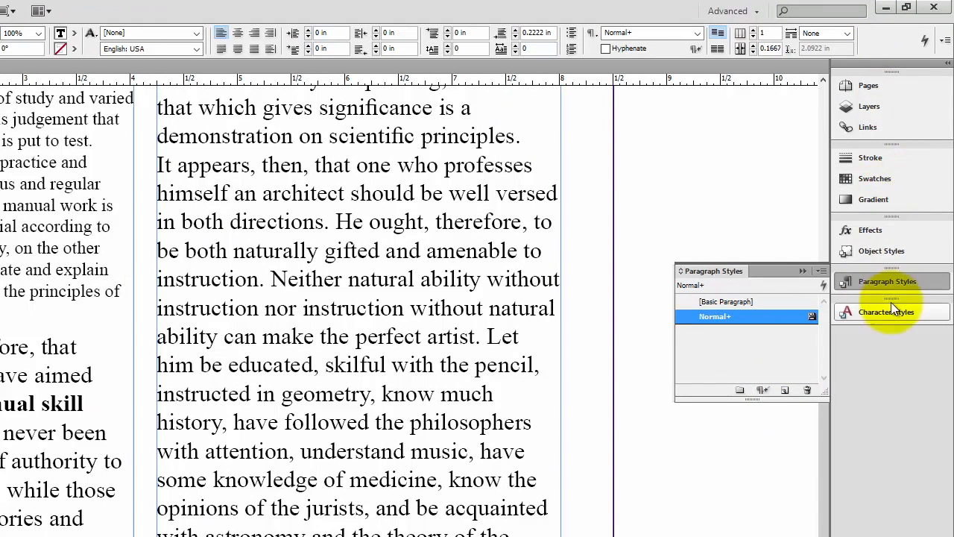
pyautogui.click(757, 10)
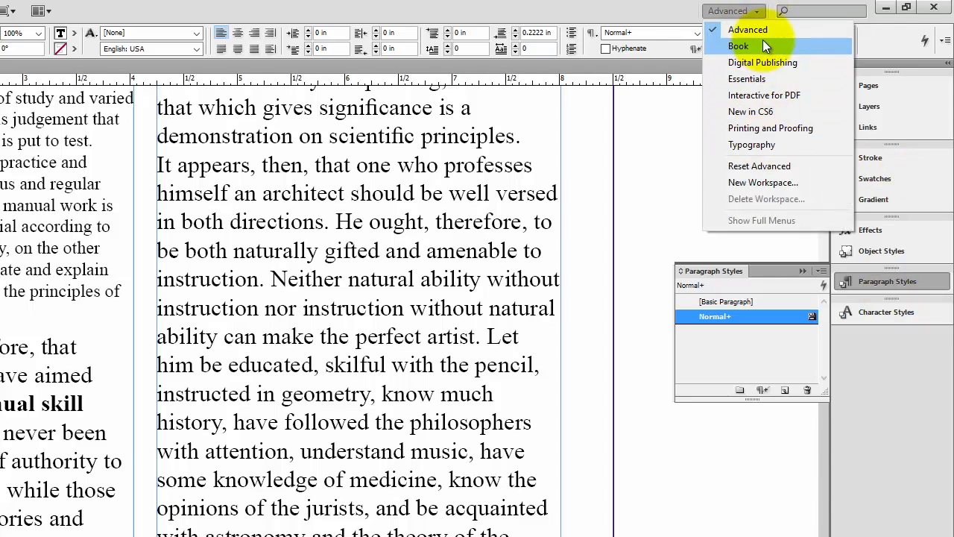
pyautogui.click(768, 146)
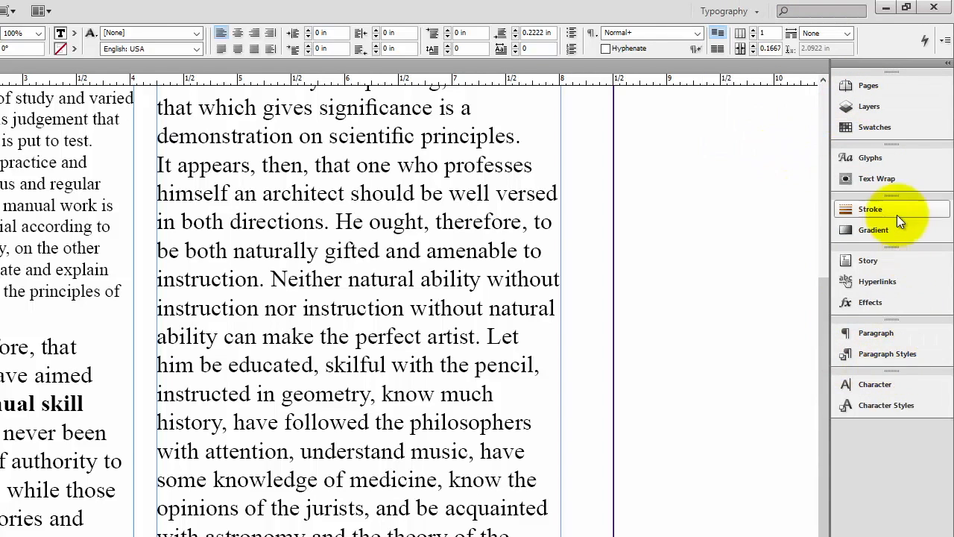
# Step: Create a new paragraph style from the current body text and name it Body
pyautogui.click(877, 354)
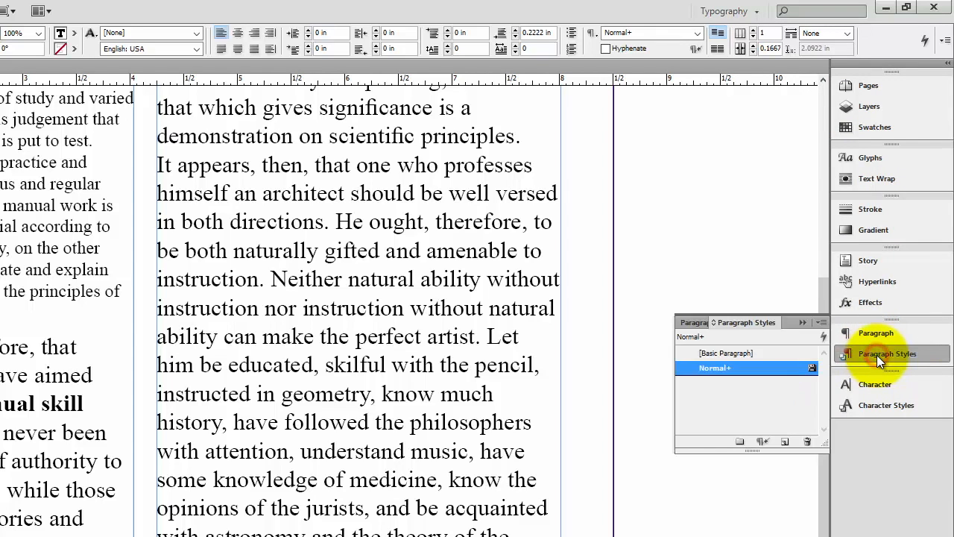
pyautogui.click(786, 442)
pyautogui.click(747, 383)
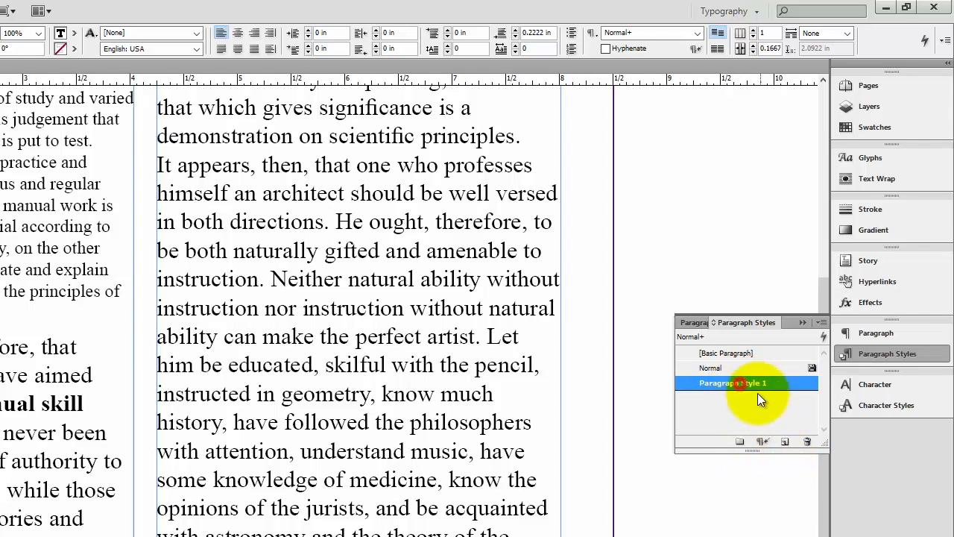
pyautogui.click(739, 382)
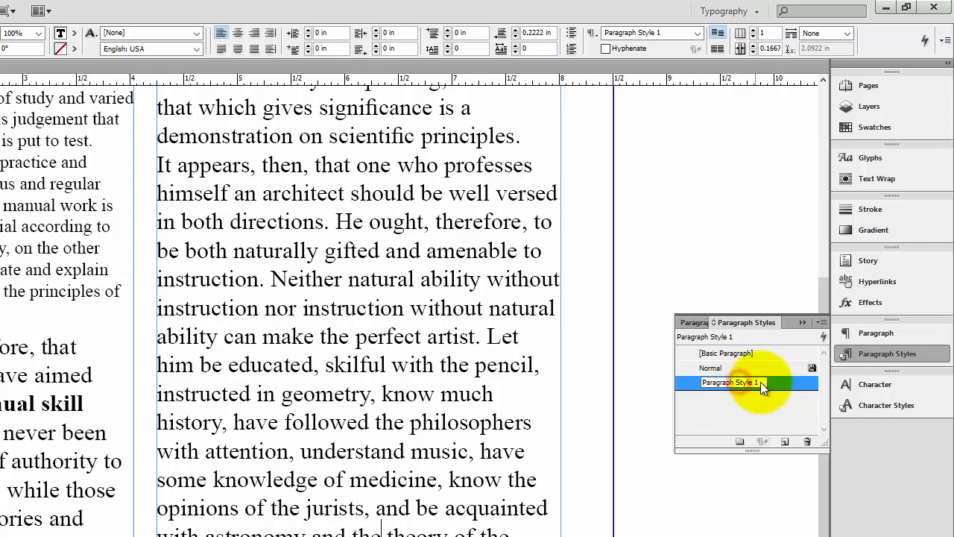
pyautogui.write('Body')
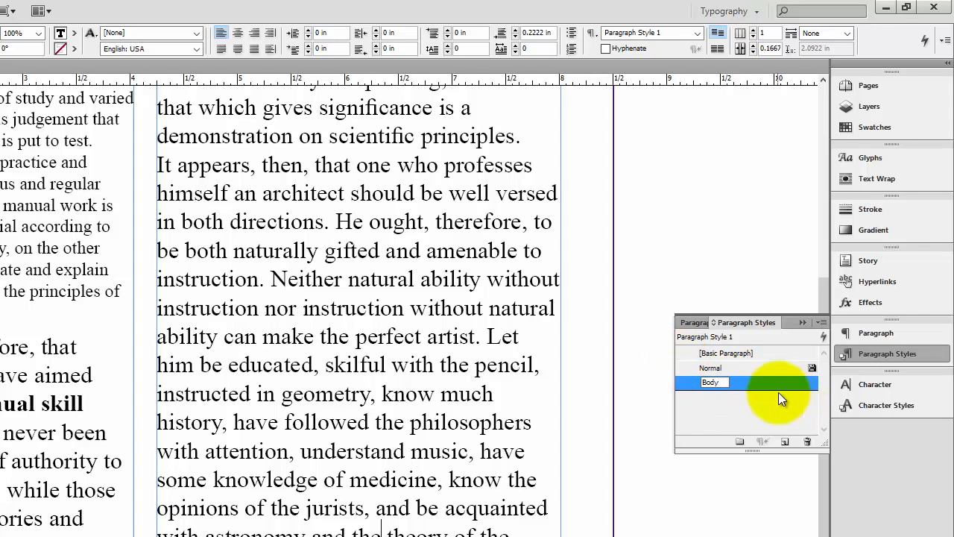
pyautogui.click(754, 385)
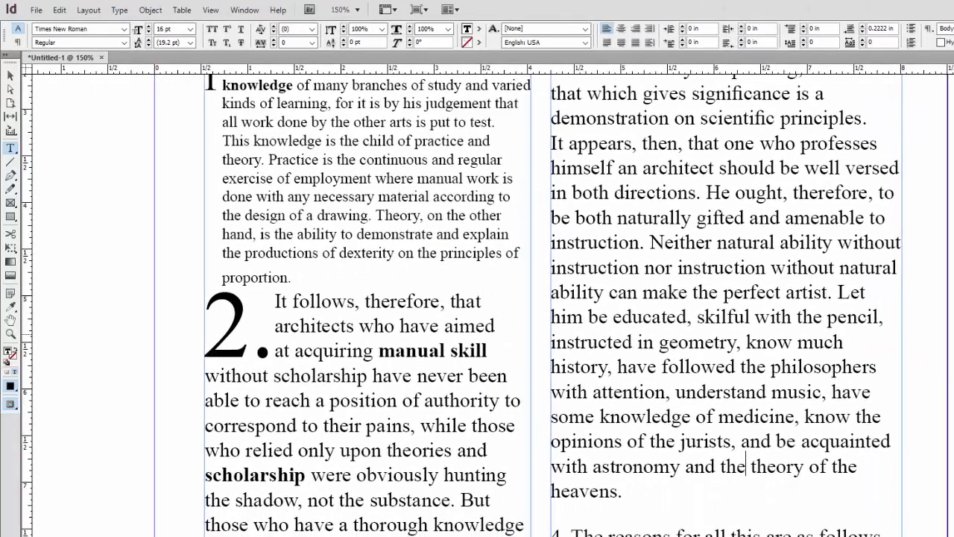
# Step: Set the space after in the Body paragraph style to 0.5 in
pyautogui.doubleClick(953, 321)
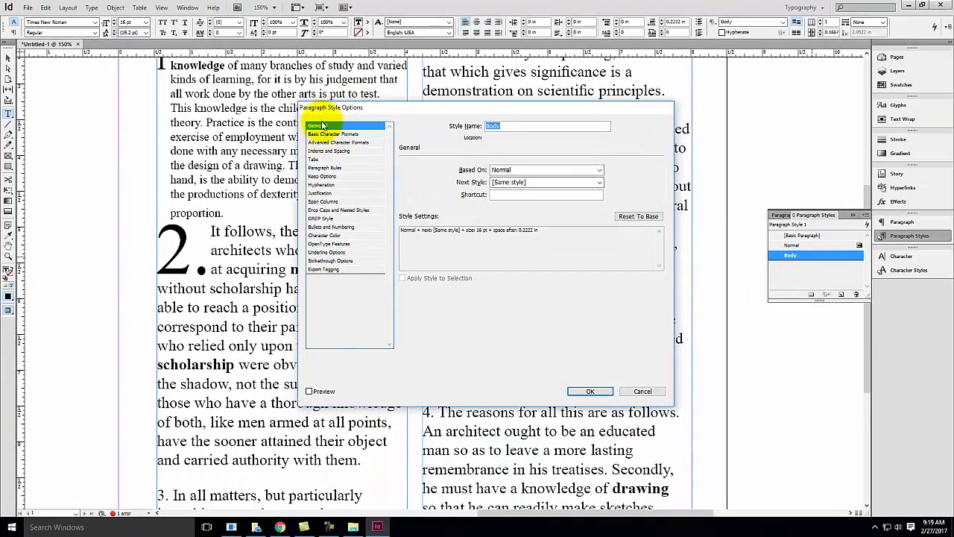
pyautogui.click(316, 134)
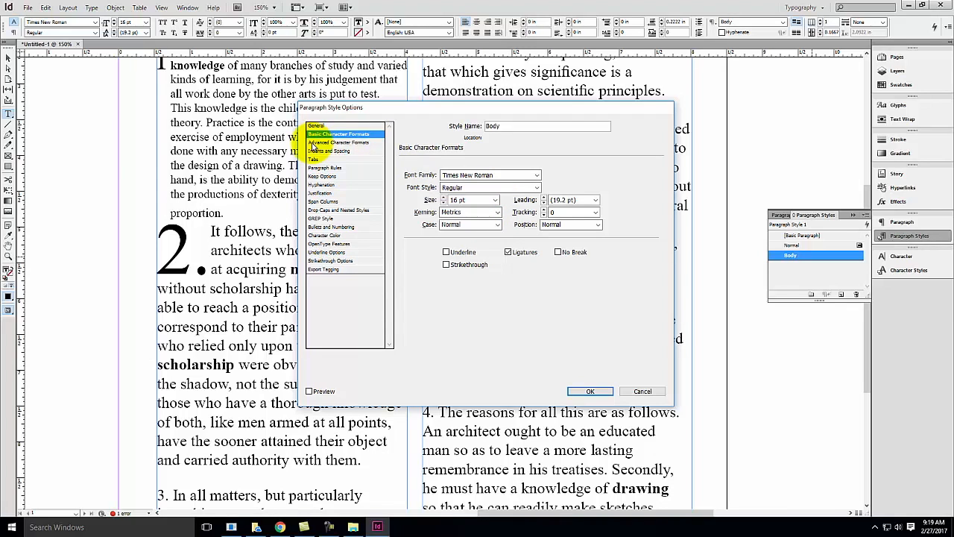
pyautogui.click(334, 152)
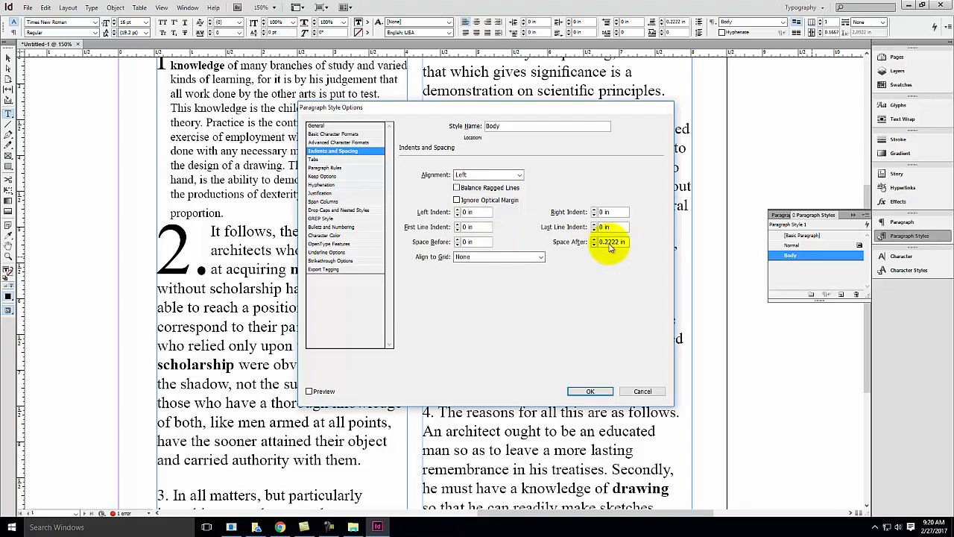
pyautogui.moveTo(617, 242); pyautogui.dragTo(582, 246)
pyautogui.press('Delete')
pyautogui.write('0.5')
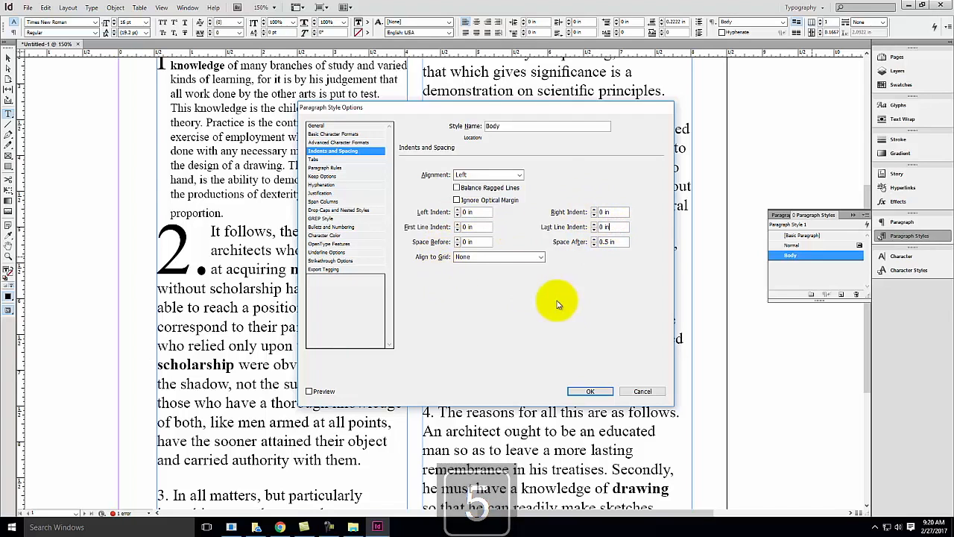
# Step: Go through the Body style's tabs, paragraph rules and keep options, and turn on its hyphenation
pyautogui.click(314, 159)
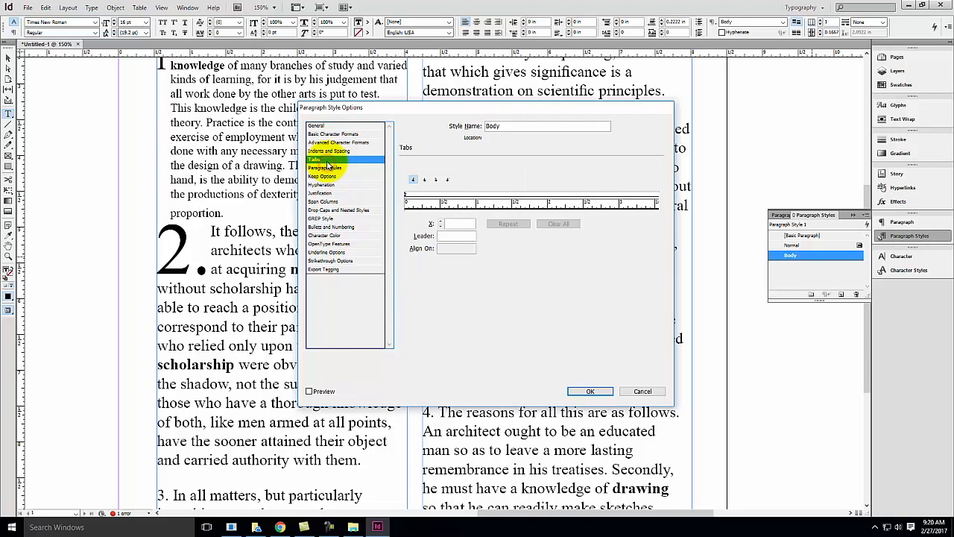
pyautogui.click(343, 169)
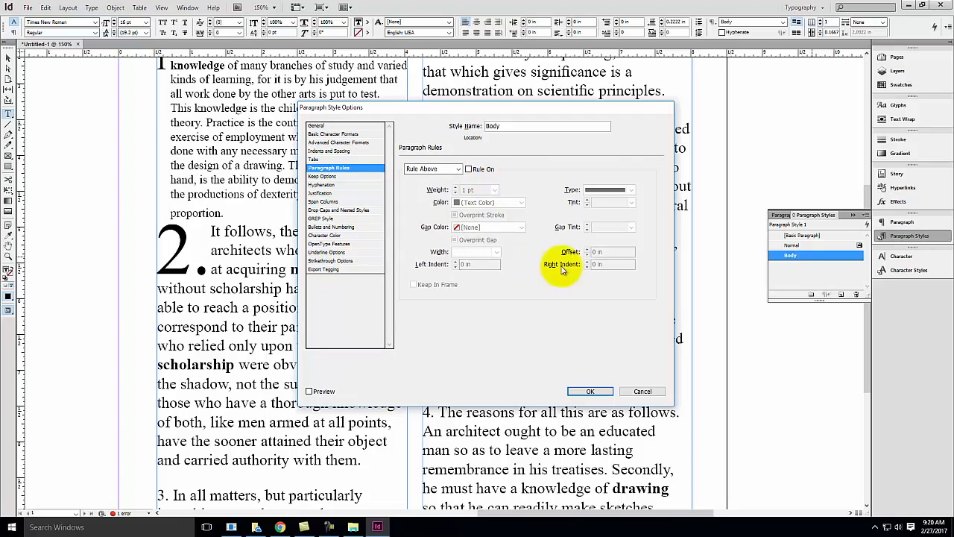
pyautogui.click(322, 177)
pyautogui.click(323, 184)
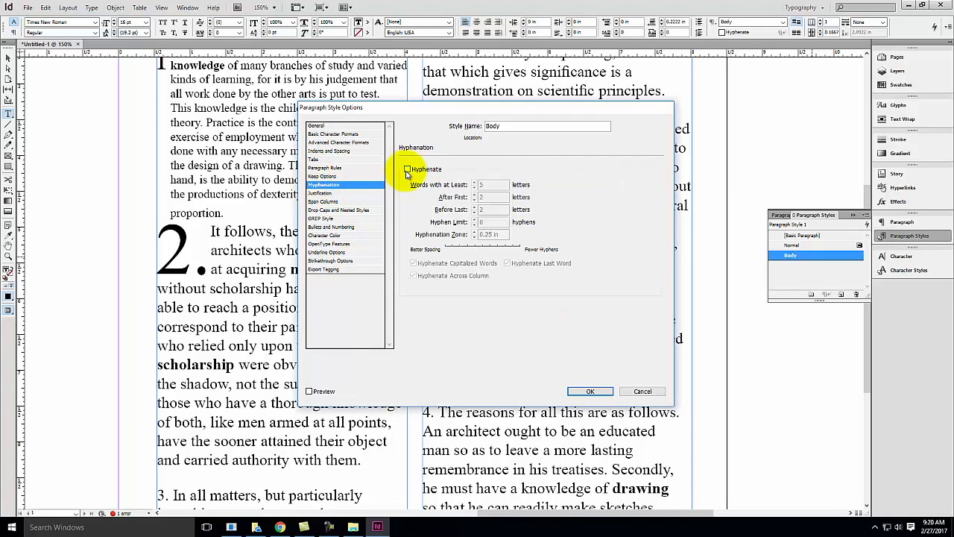
pyautogui.click(408, 170)
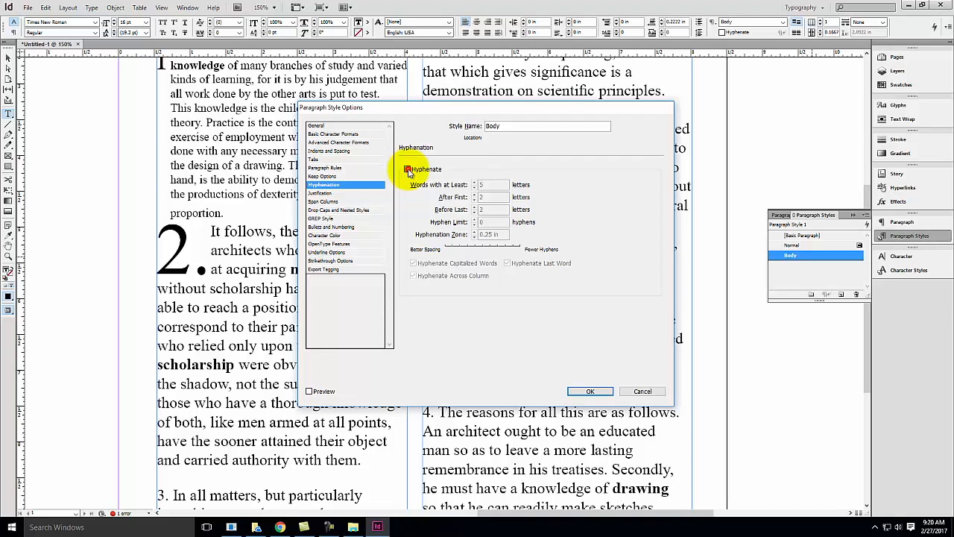
# Step: Review the remaining Body style options, try the Bullets list type, set it back to None, and save the style
pyautogui.click(321, 193)
pyautogui.click(331, 202)
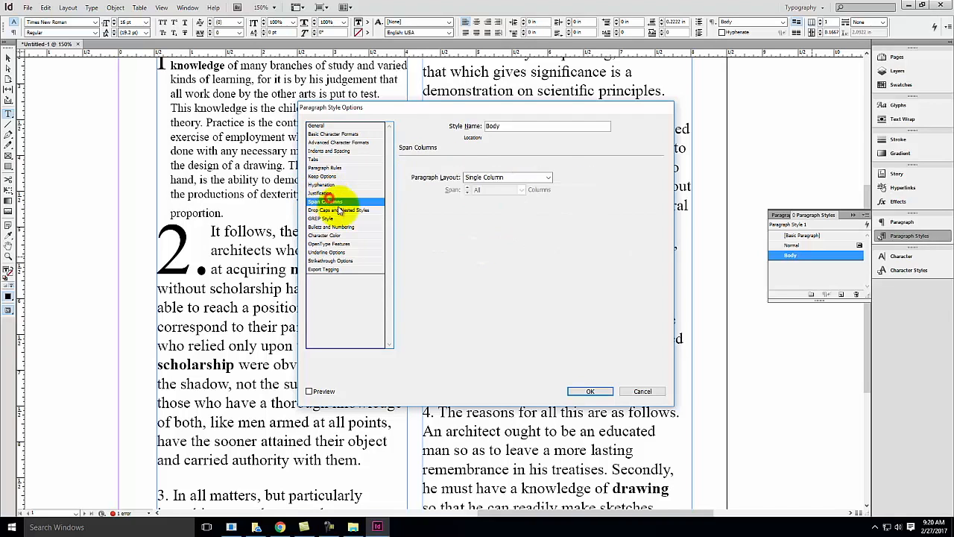
pyautogui.click(328, 210)
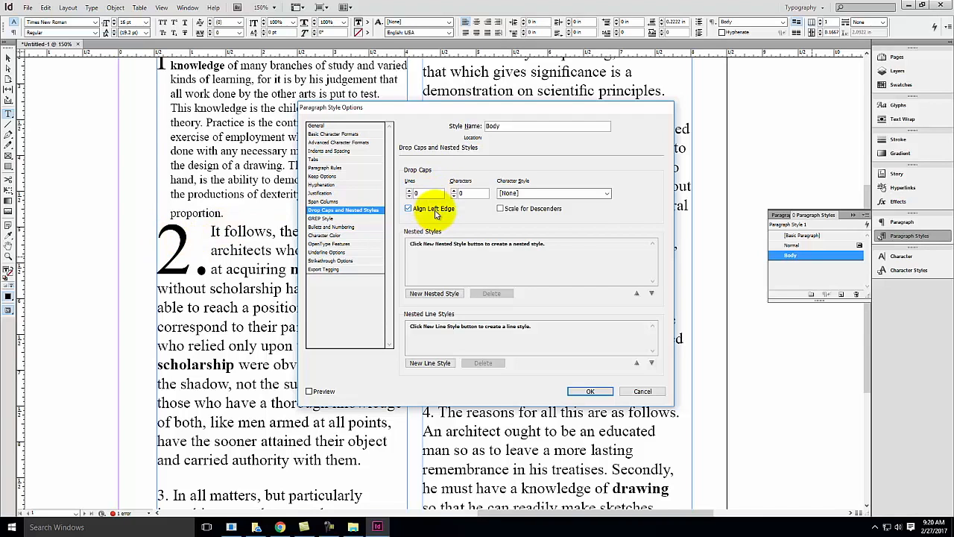
pyautogui.click(328, 227)
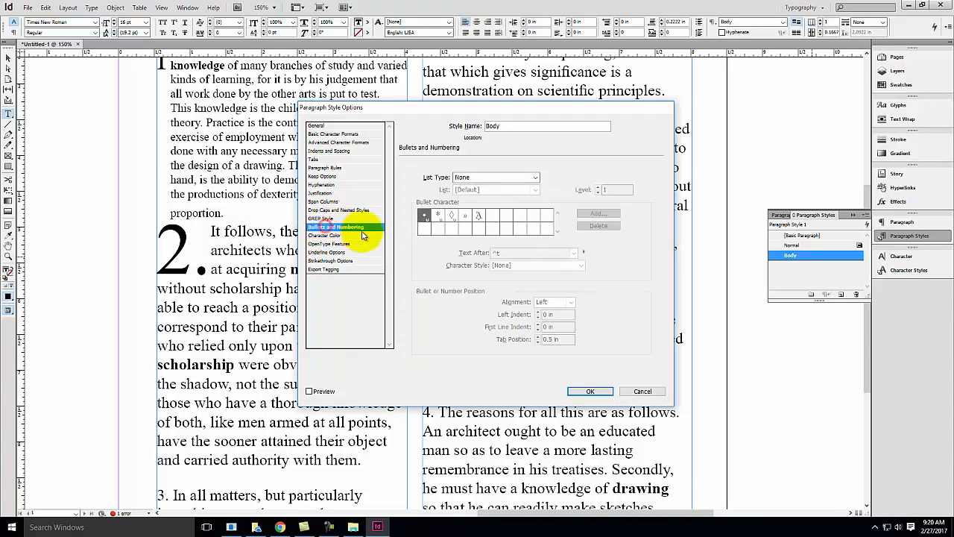
pyautogui.click(483, 179)
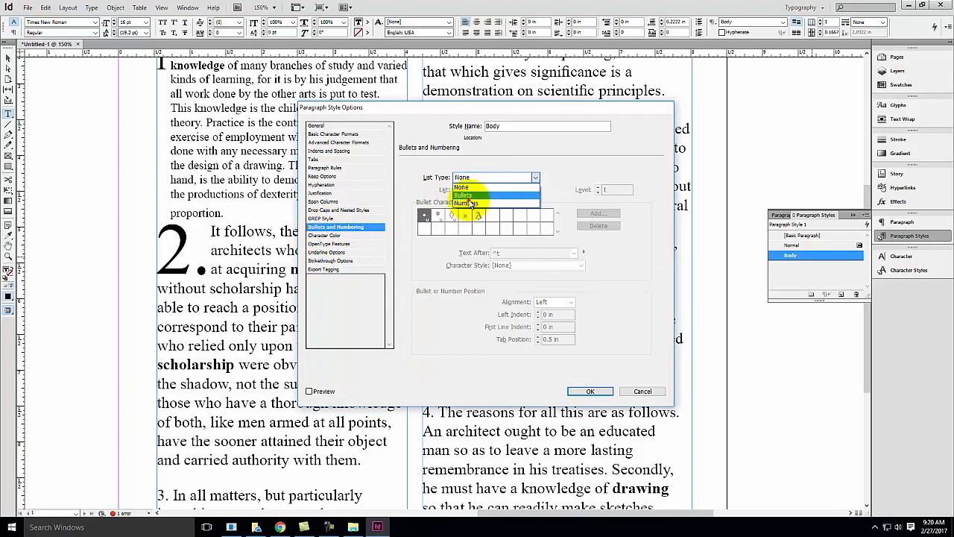
pyautogui.click(471, 196)
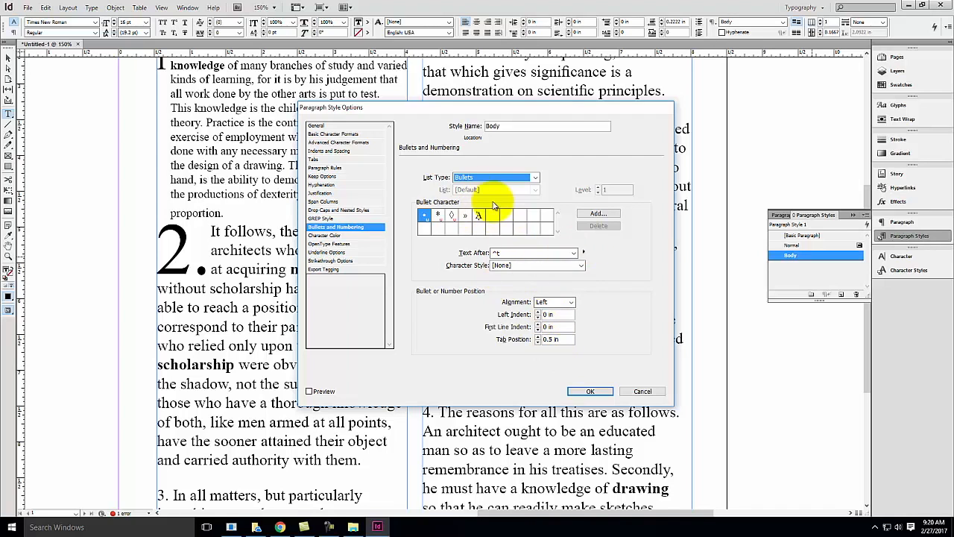
pyautogui.click(505, 179)
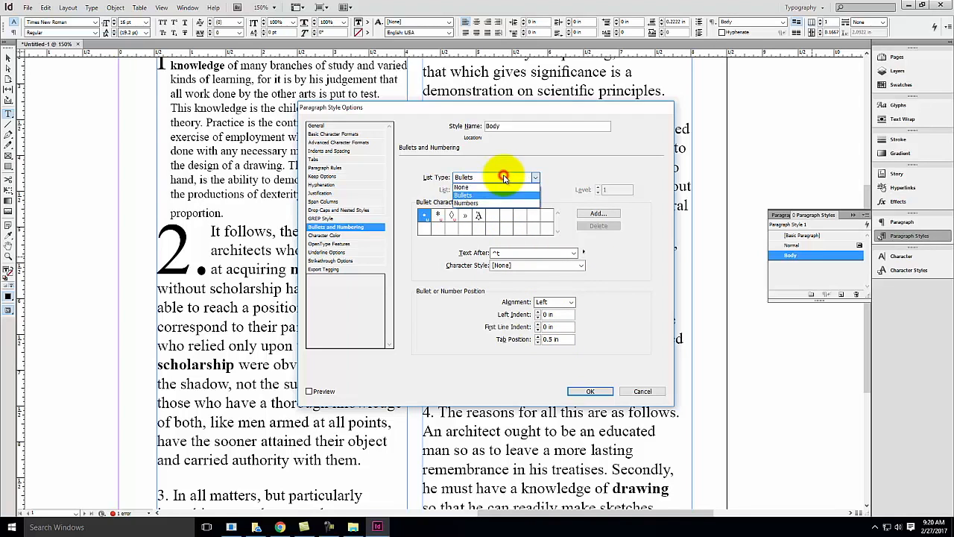
pyautogui.click(497, 188)
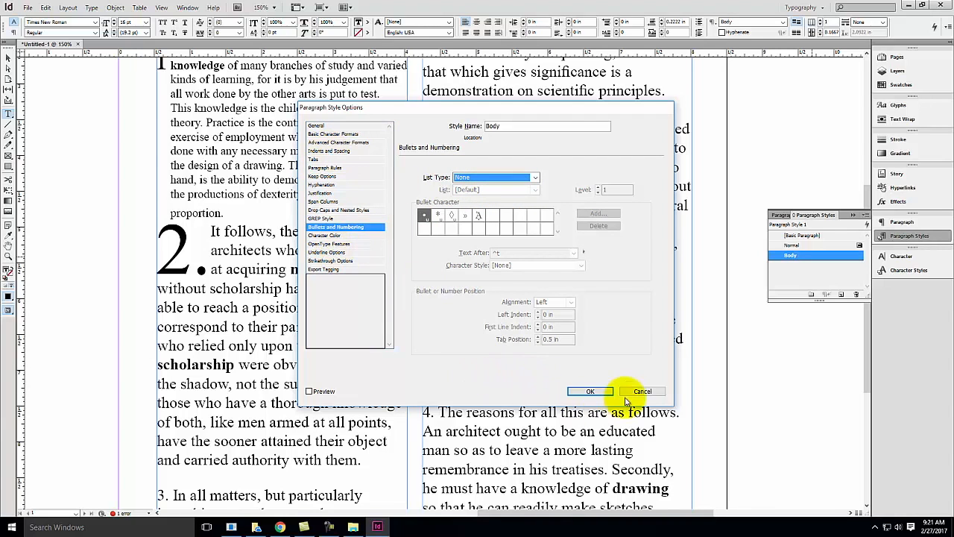
pyautogui.click(588, 389)
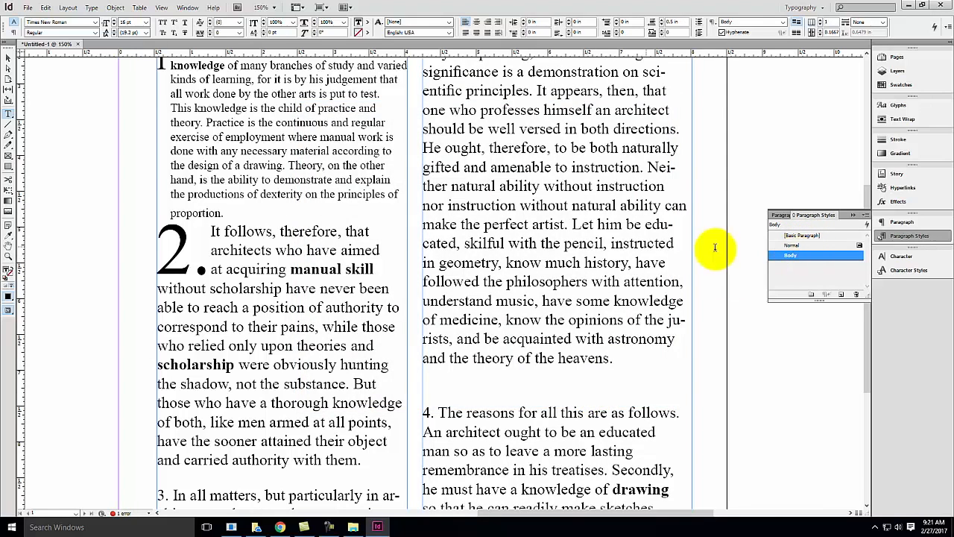
# Step: Apply the Body paragraph style to paragraph 4 and paragraph 2
pyautogui.scroll(-3, 522, 251)
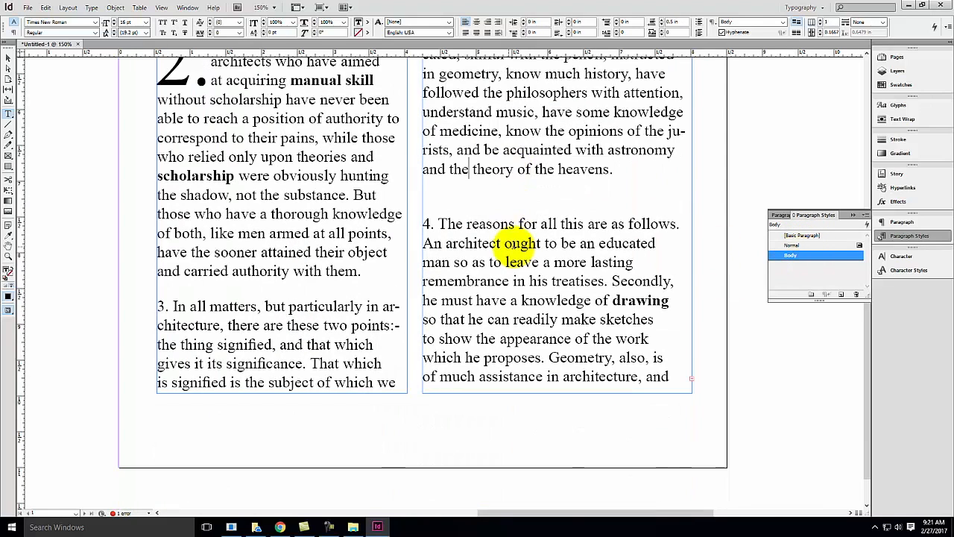
pyautogui.click(441, 224)
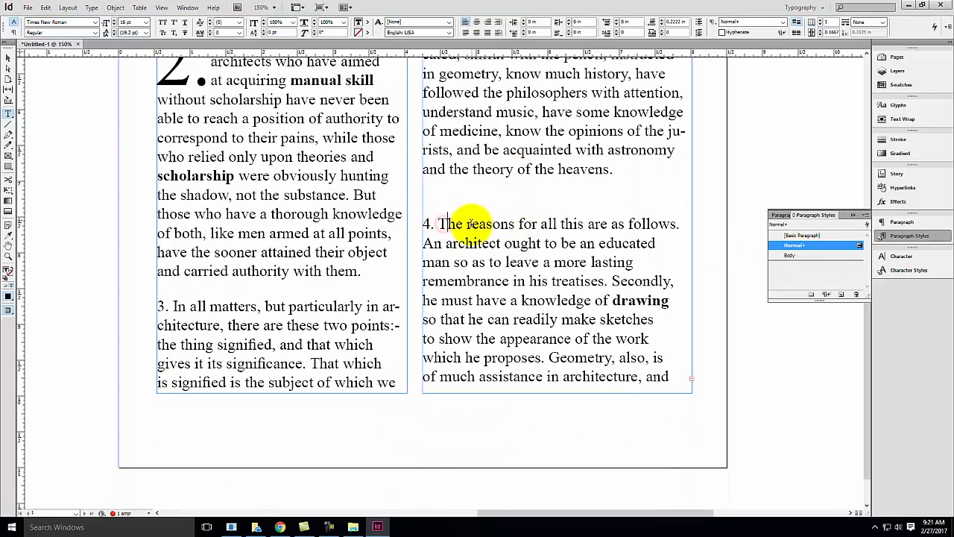
pyautogui.click(797, 256)
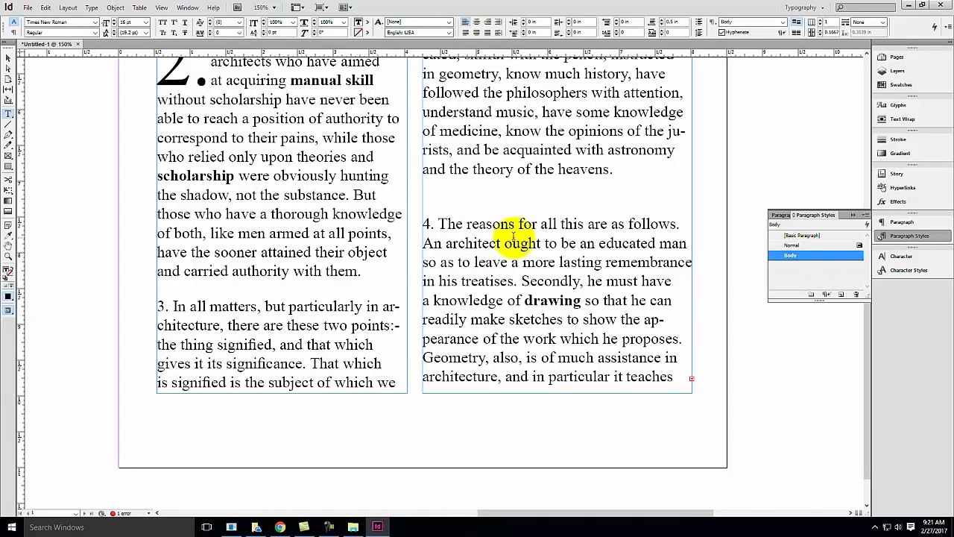
pyautogui.scroll(3, 526, 240)
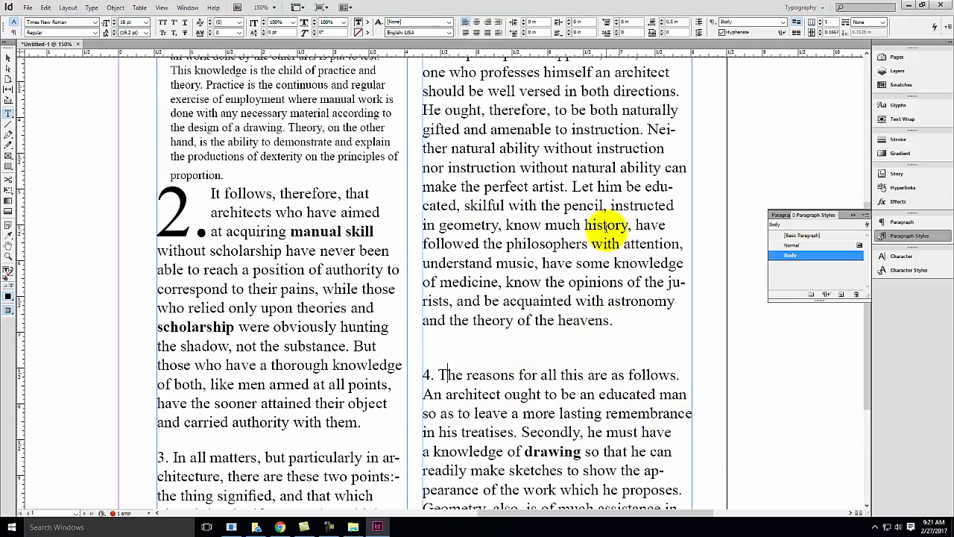
pyautogui.click(246, 193)
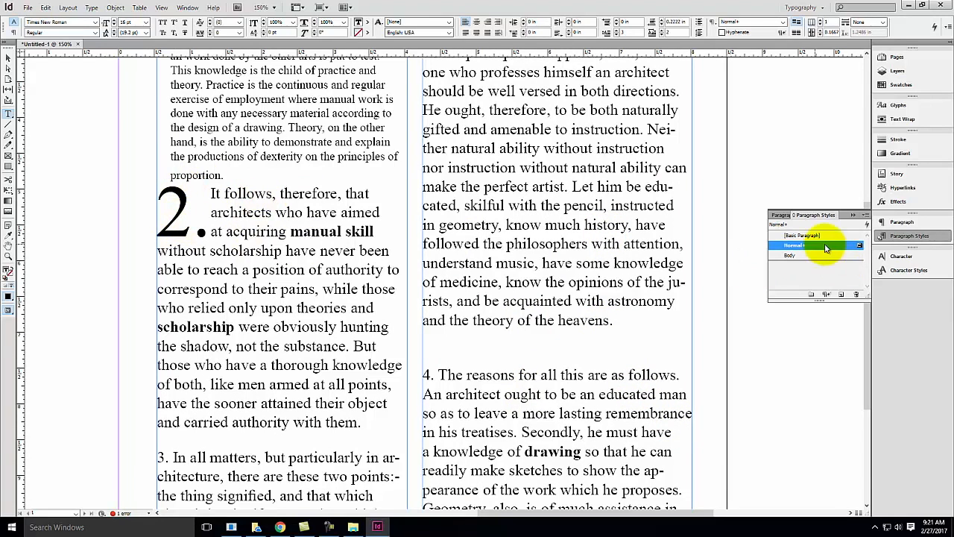
pyautogui.click(802, 258)
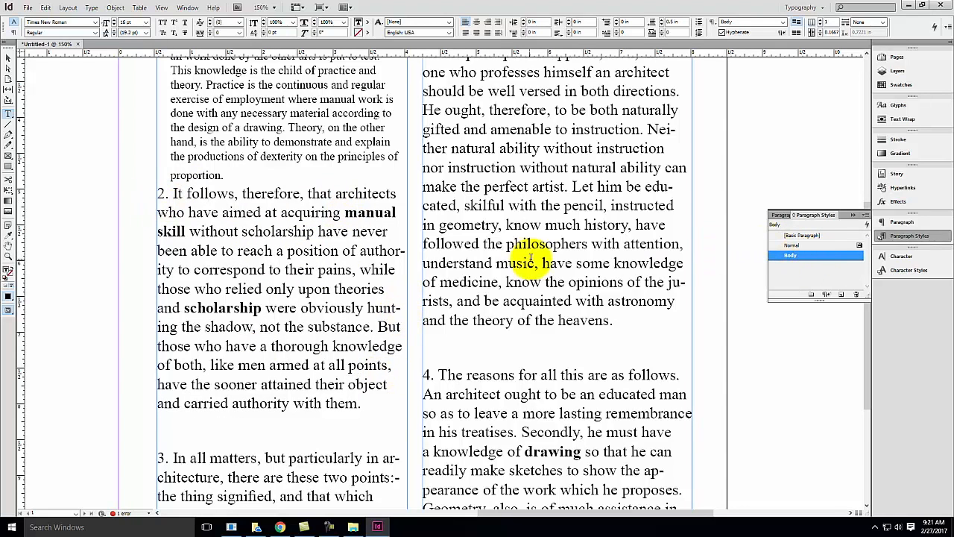
# Step: Select the text from paragraph 1 through paragraph 4 and apply the Body paragraph style to it
pyautogui.scroll(-1, 291, 235)
pyautogui.scroll(5, 291, 235)
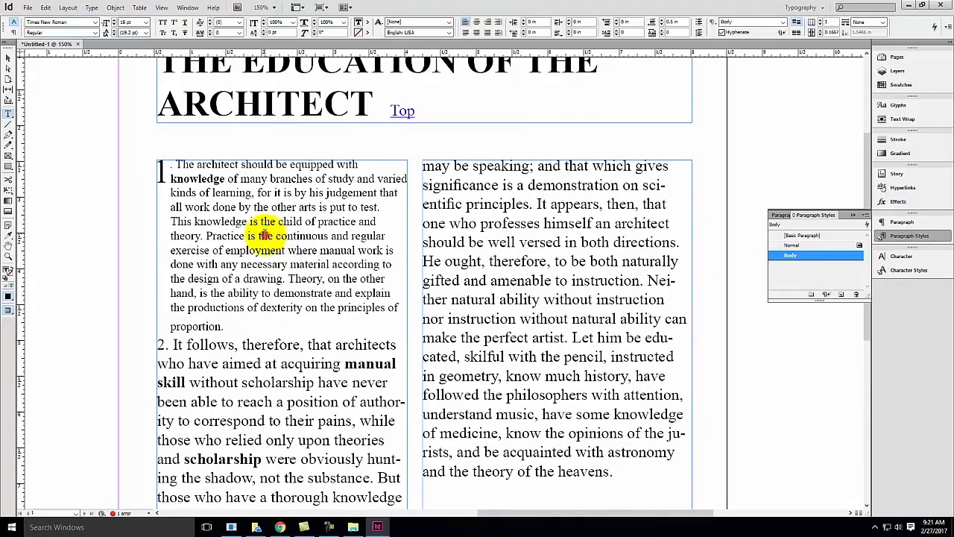
pyautogui.hotkey('ctrl', 'a')
pyautogui.click(382, 221)
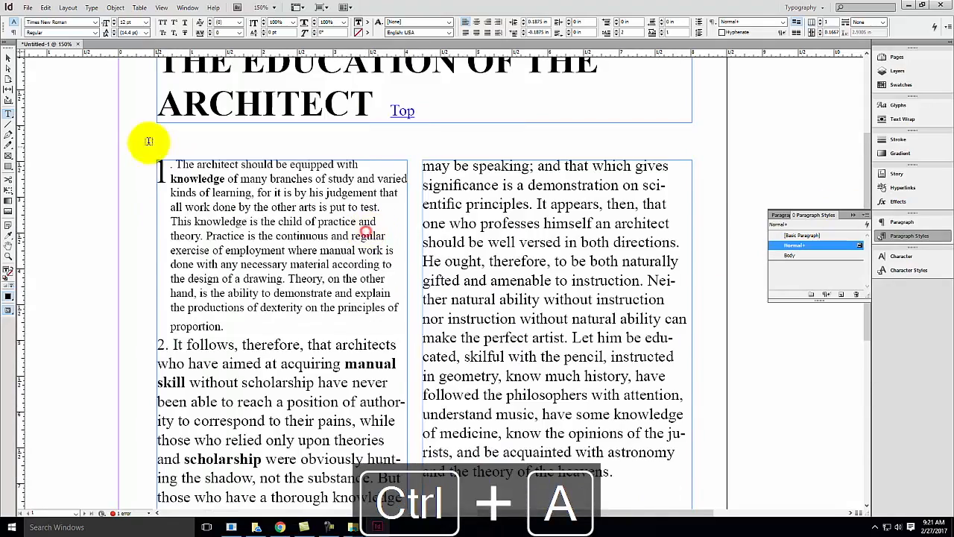
pyautogui.click(205, 178)
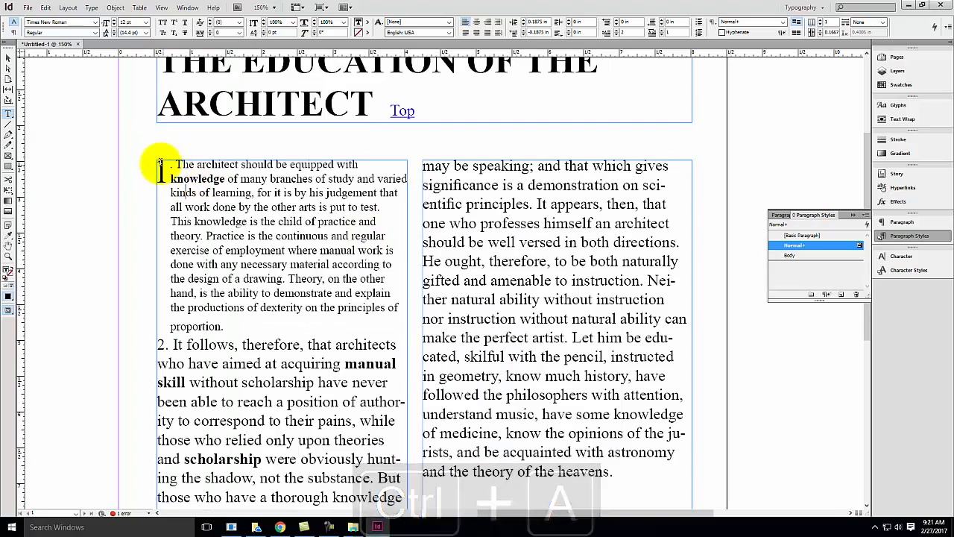
pyautogui.scroll(-6, 563, 369)
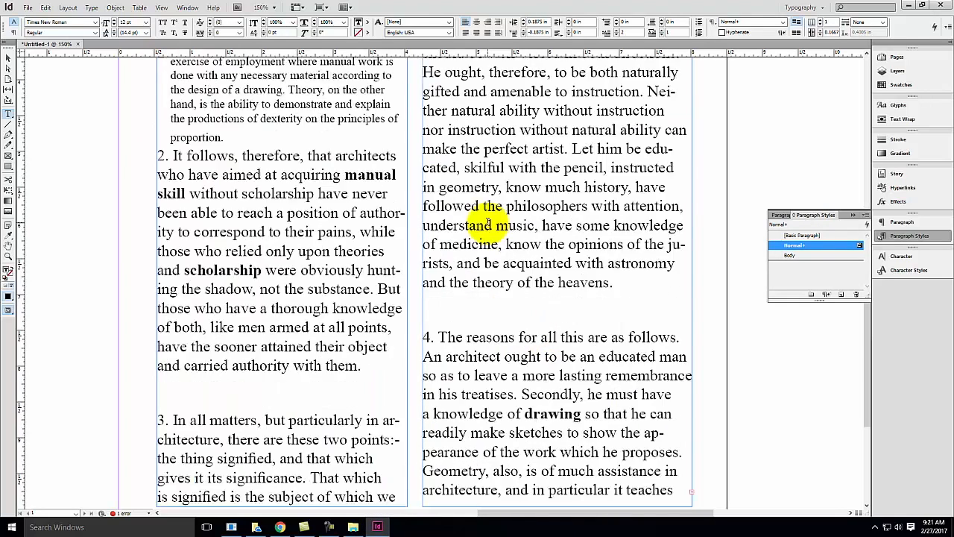
pyautogui.hotkey('ctrl', 'a')
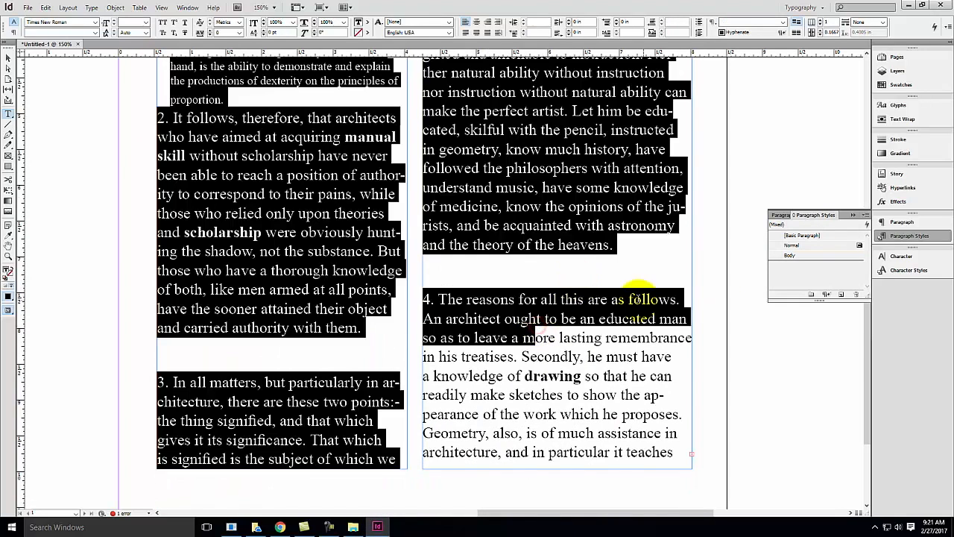
pyautogui.click(813, 256)
pyautogui.scroll(7, 677, 256)
pyautogui.scroll(1, 464, 252)
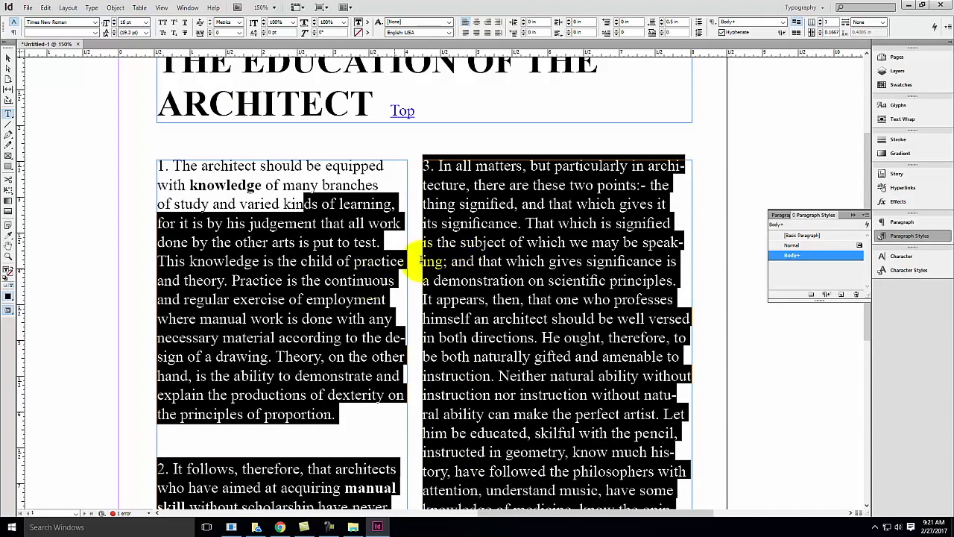
pyautogui.click(365, 280)
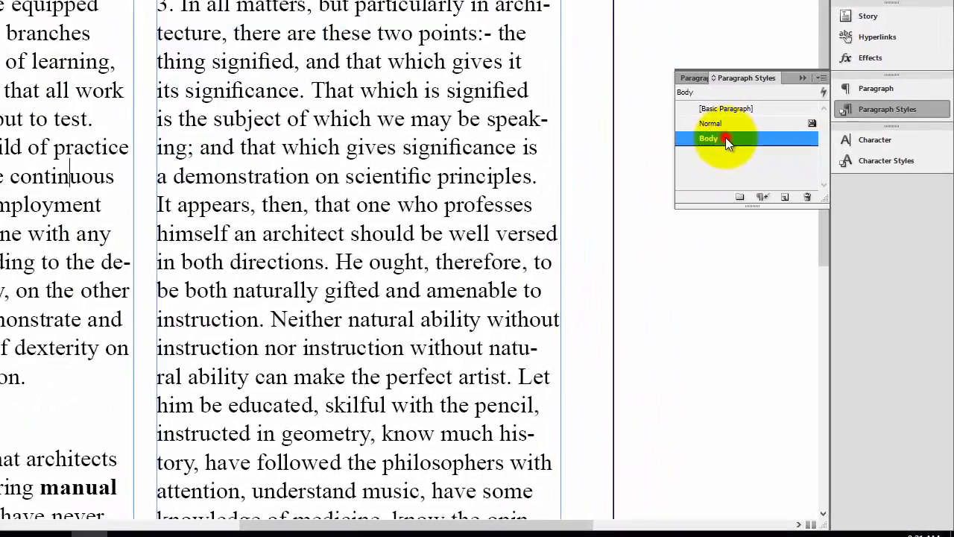
# Step: Turn off hyphenation in the Body paragraph style
pyautogui.doubleClick(800, 258)
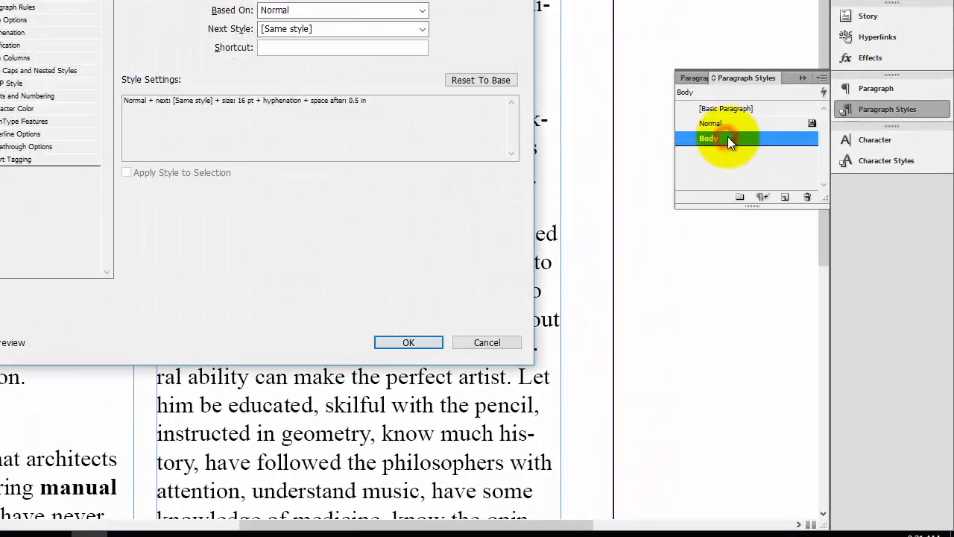
pyautogui.click(15, 32)
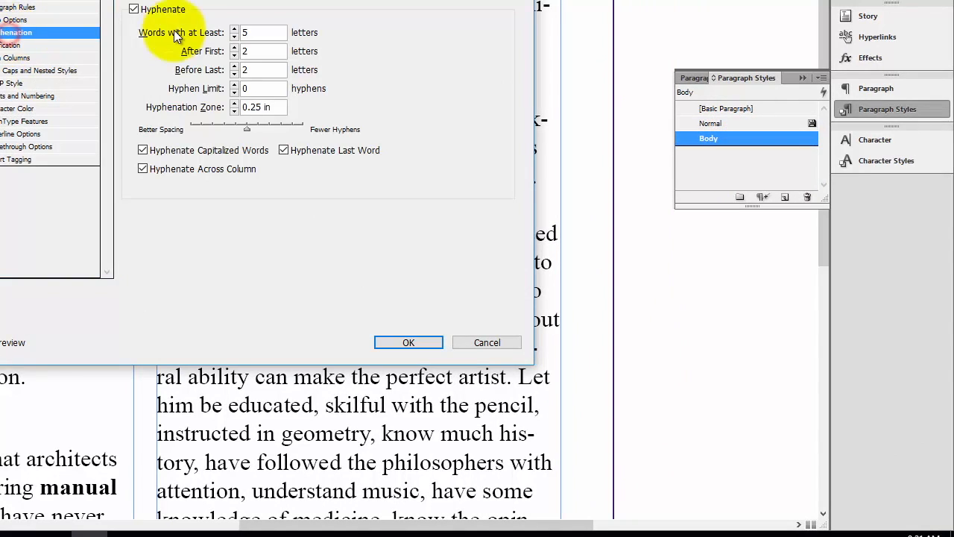
pyautogui.click(133, 9)
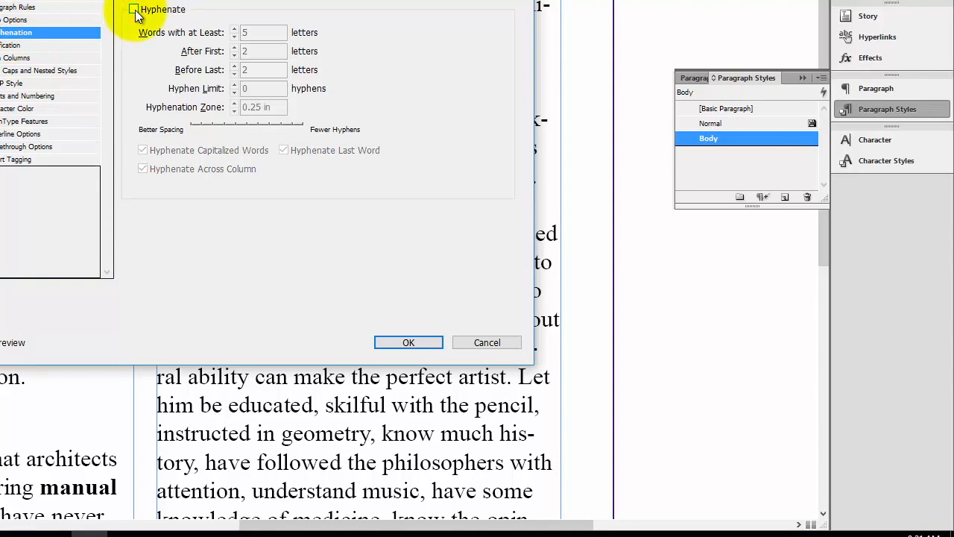
pyautogui.click(428, 342)
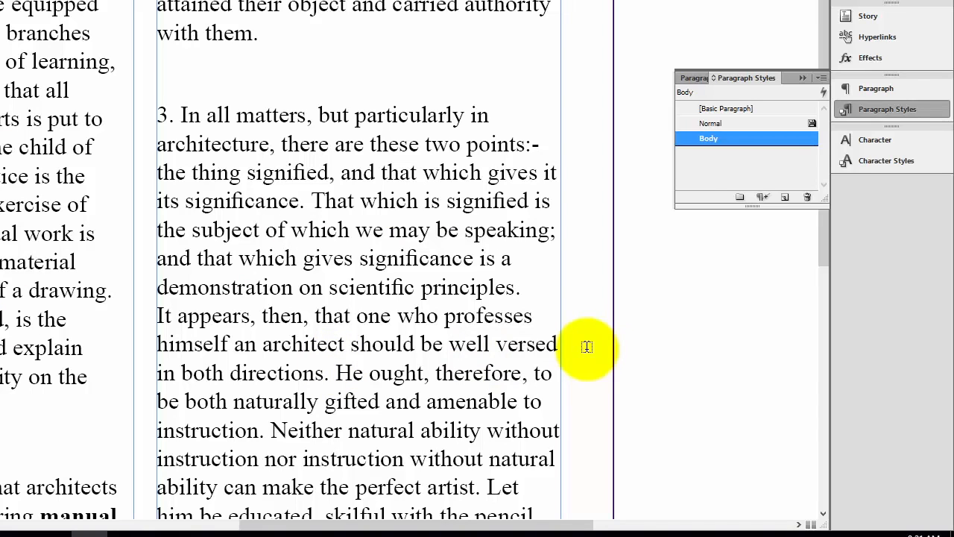
# Step: Set the space after in the Body paragraph style to 0.2 in
pyautogui.doubleClick(757, 140)
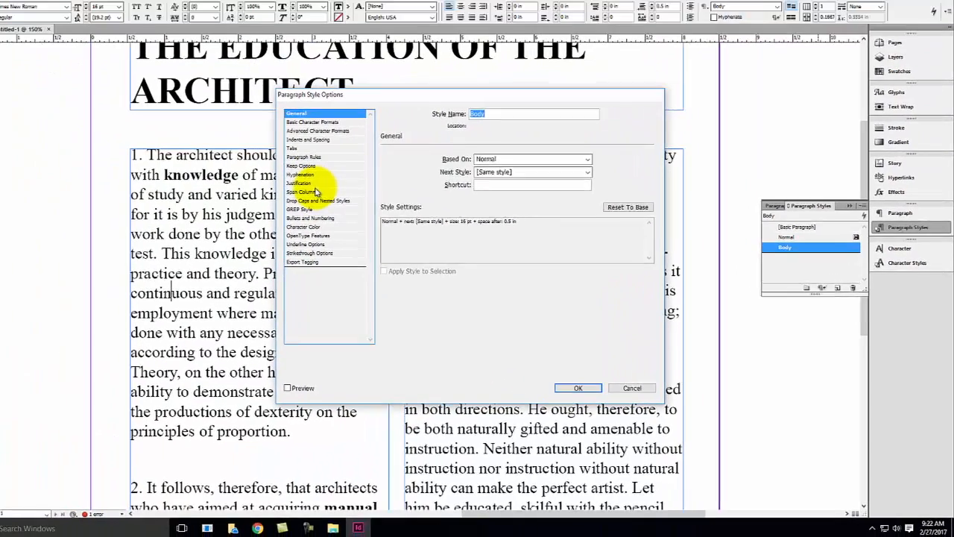
pyautogui.click(32, 46)
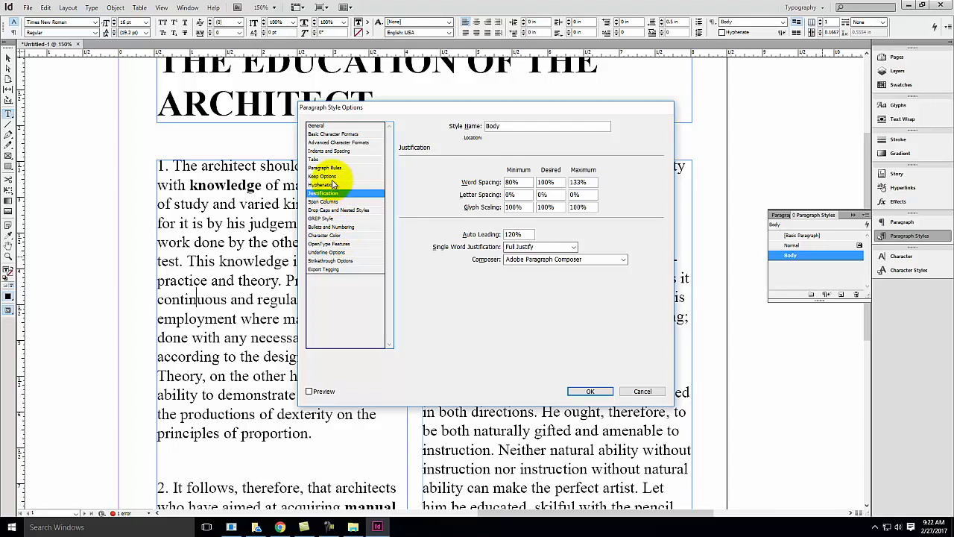
pyautogui.click(333, 168)
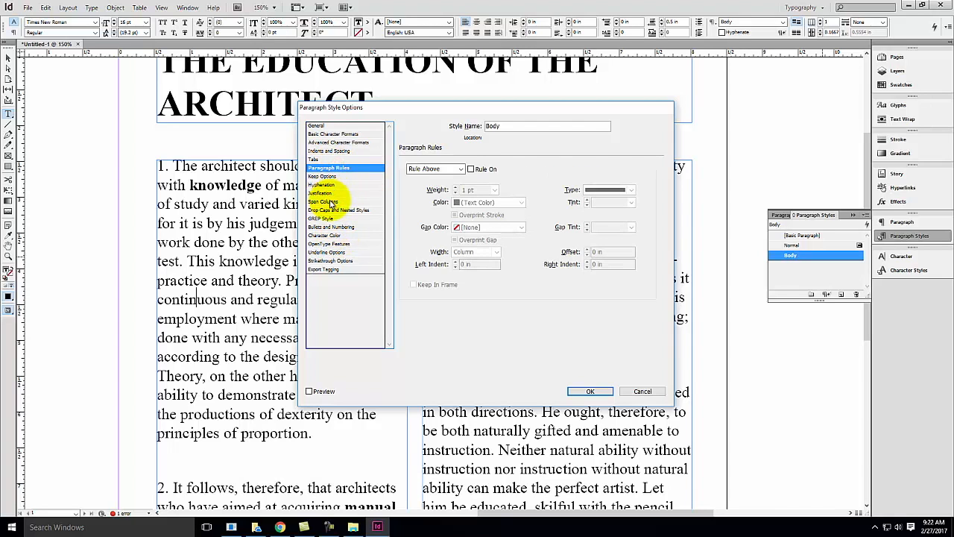
pyautogui.click(337, 151)
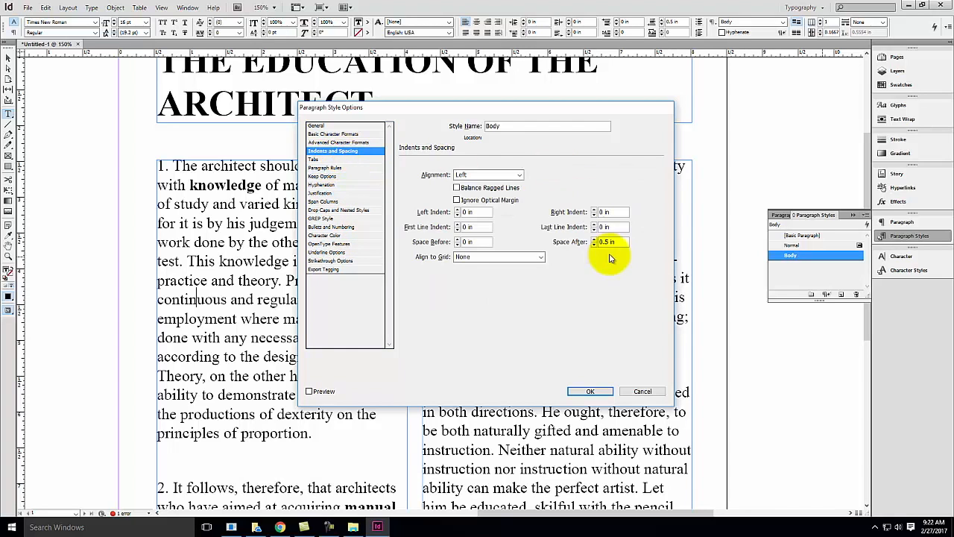
pyautogui.moveTo(616, 246); pyautogui.dragTo(573, 241)
pyautogui.write('0.2')
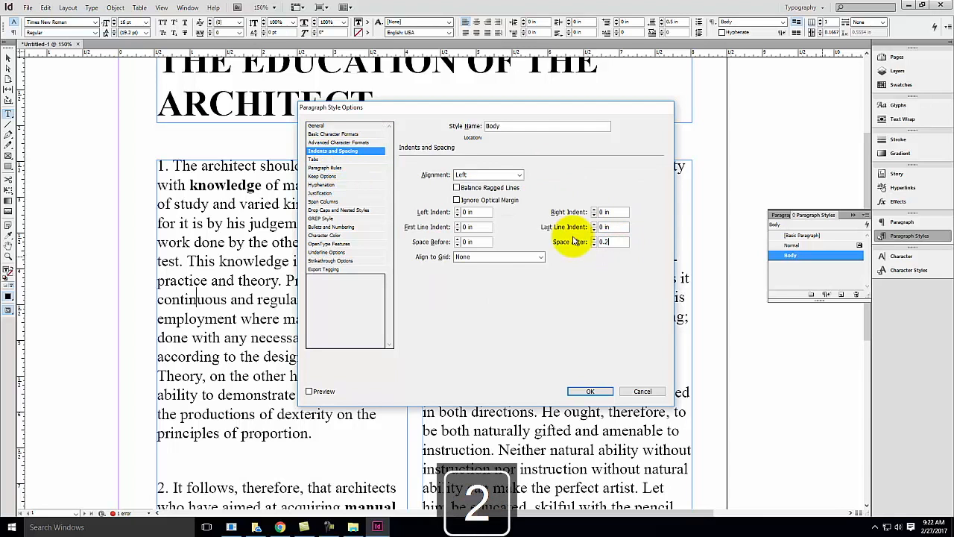
pyautogui.press('Return')
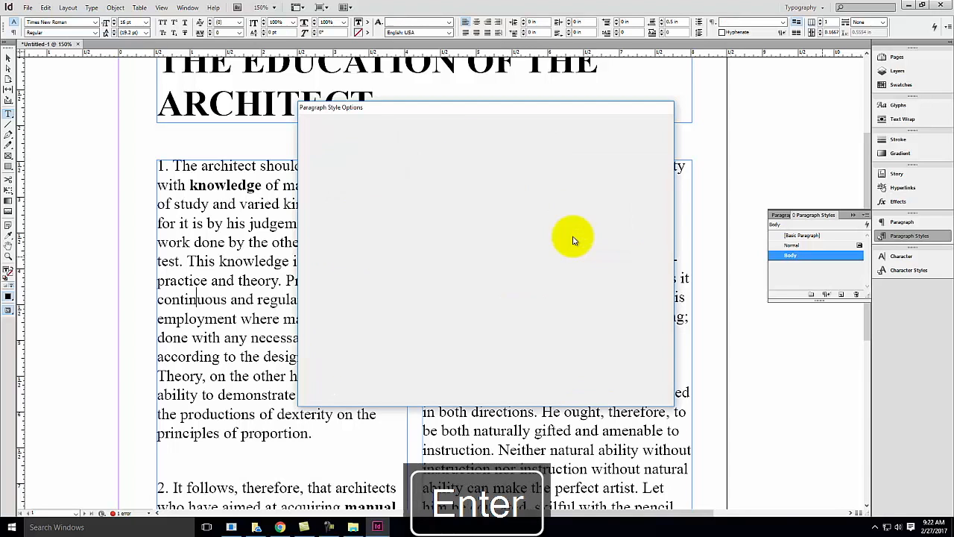
# Step: Add a drop cap spanning 2 lines and 2 characters to the Body paragraph style
pyautogui.scroll(-3, 618, 239)
pyautogui.scroll(-3, 618, 238)
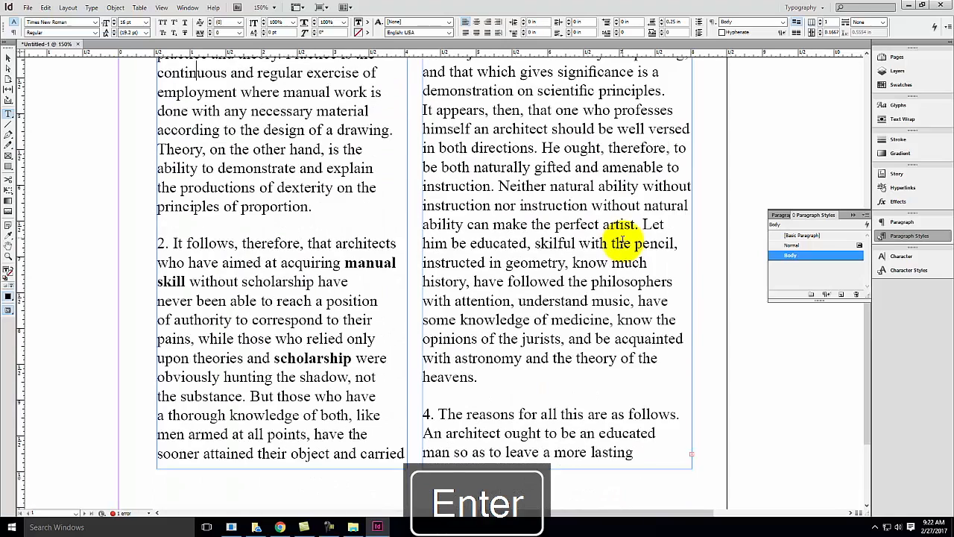
pyautogui.scroll(5, 621, 241)
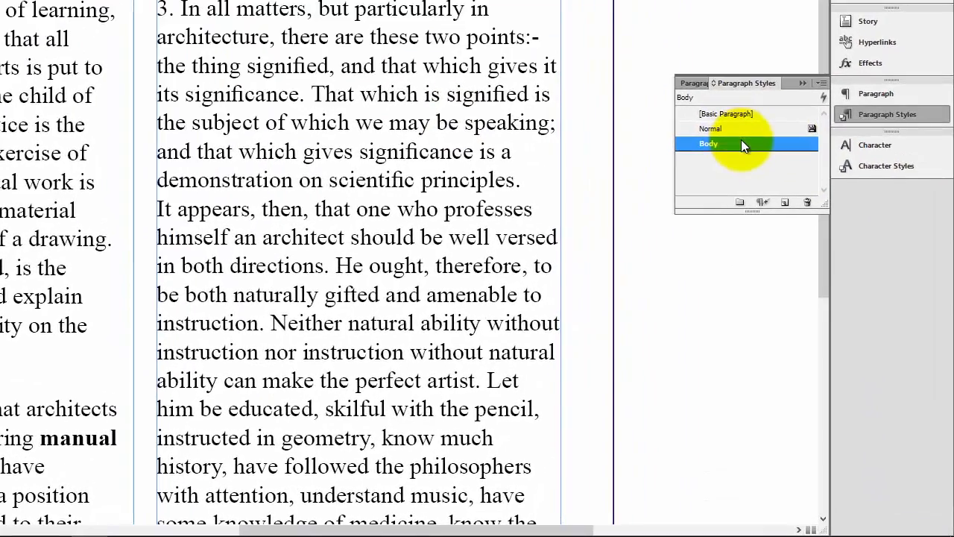
pyautogui.doubleClick(752, 159)
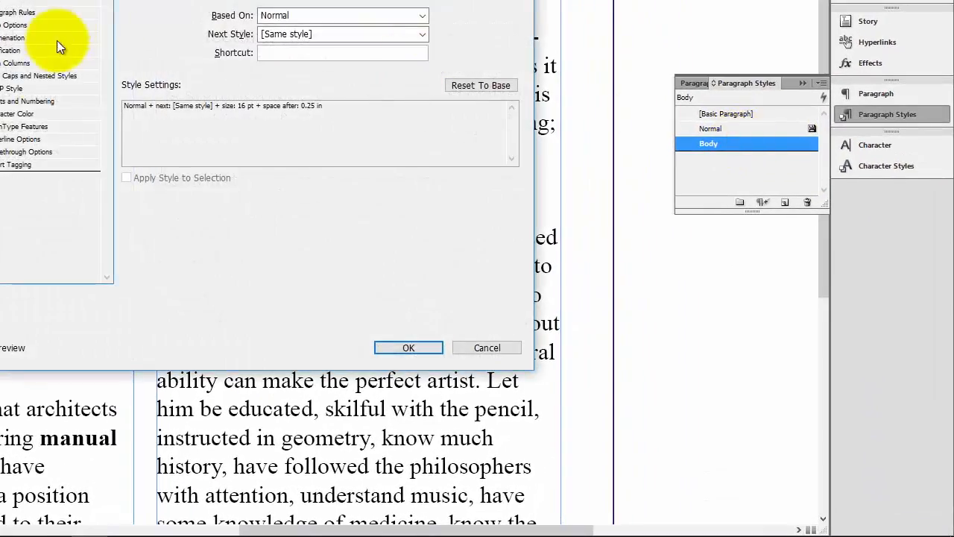
pyautogui.click(35, 77)
pyautogui.click(138, 49)
pyautogui.click(137, 48)
pyautogui.click(205, 48)
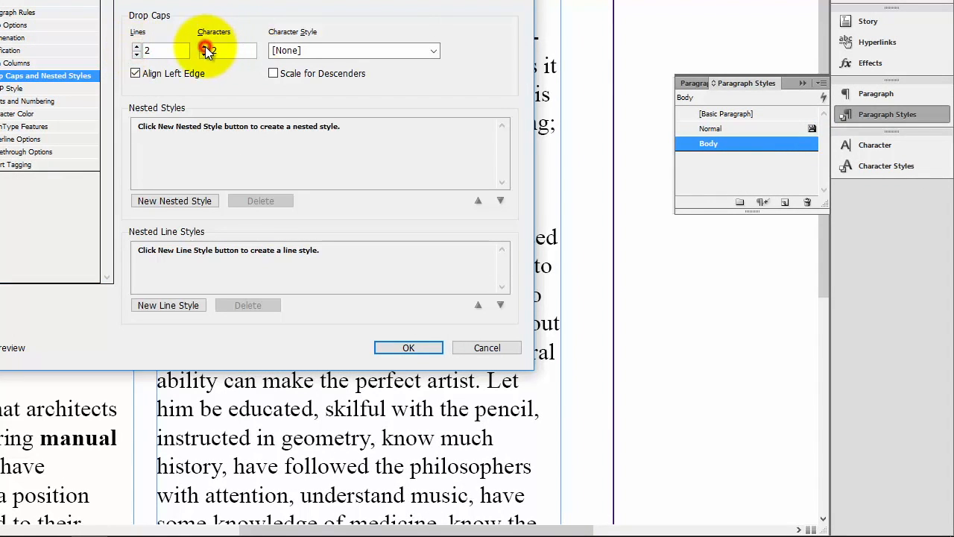
pyautogui.click(405, 348)
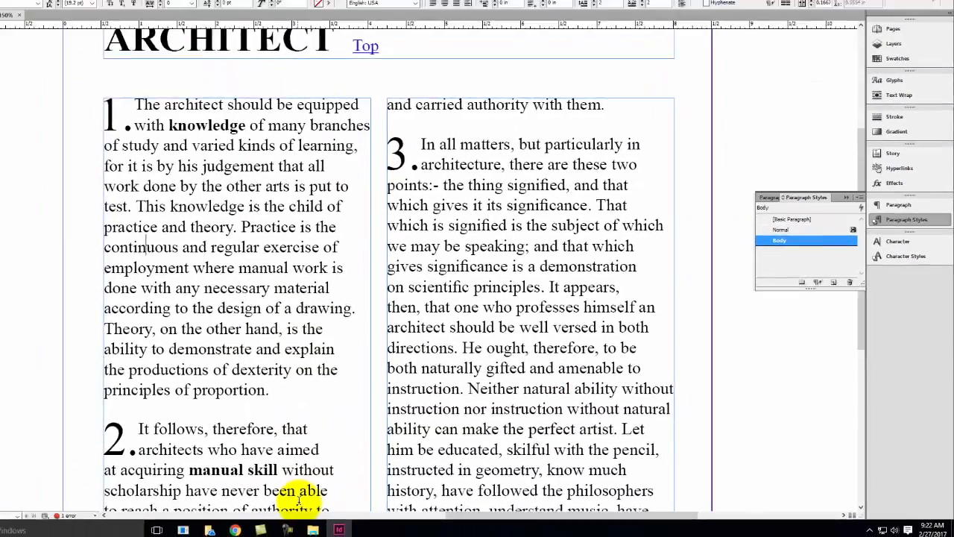
pyautogui.scroll(-3, 154, 507)
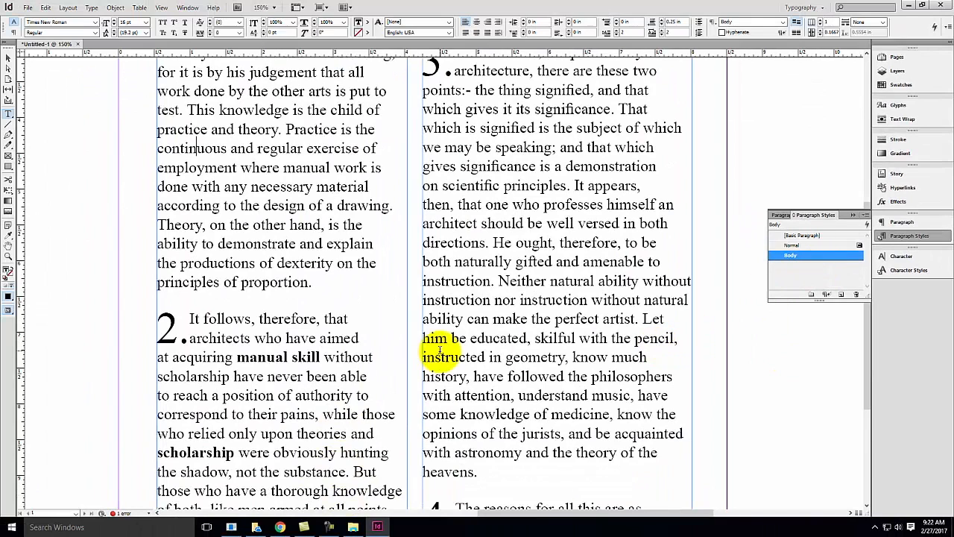
pyautogui.scroll(3, 440, 351)
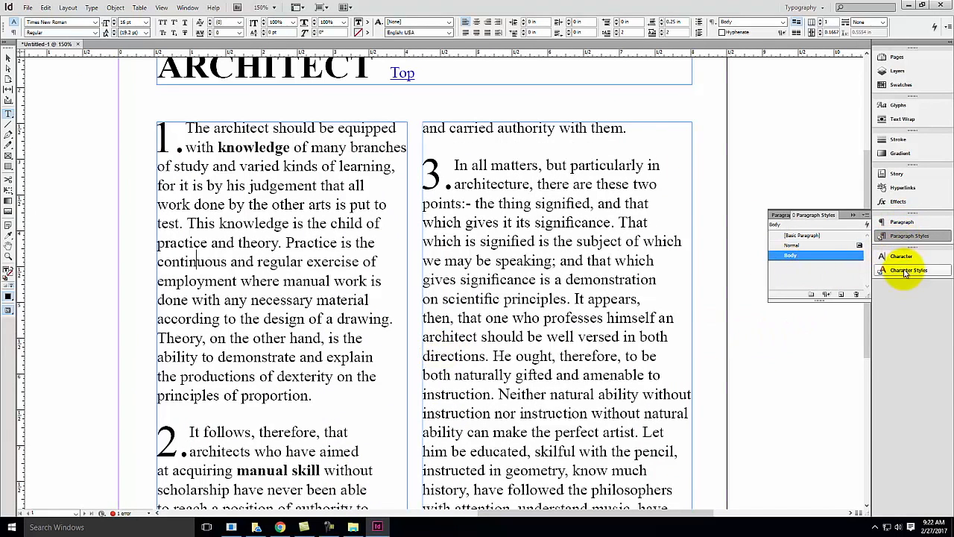
# Step: Create a character style named Bold Word based on the bold word "knowledge" in paragraph 1
pyautogui.click(905, 271)
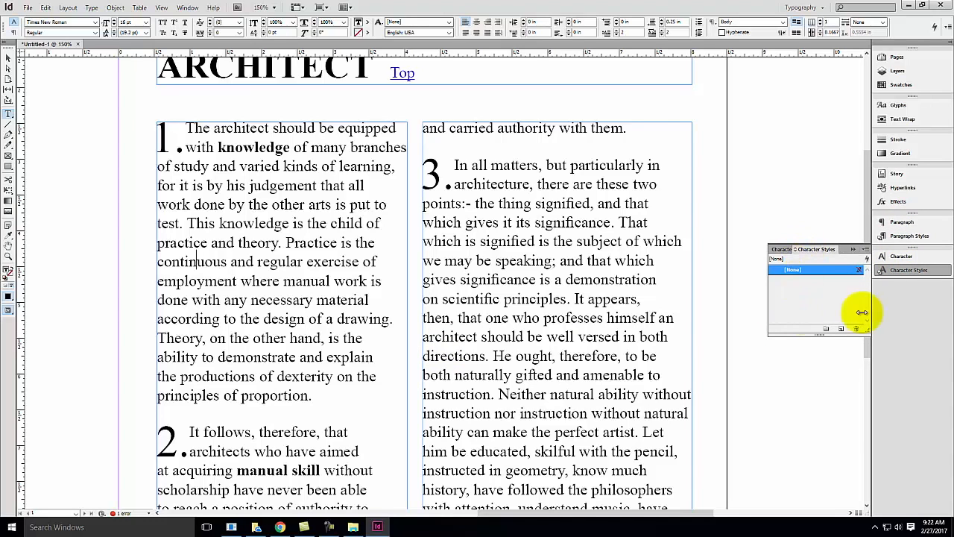
pyautogui.click(255, 147)
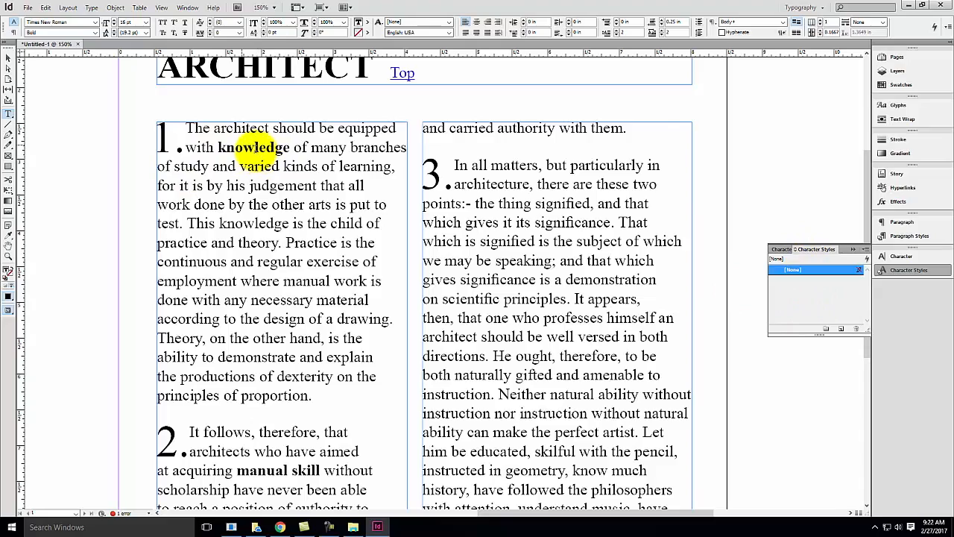
pyautogui.click(840, 329)
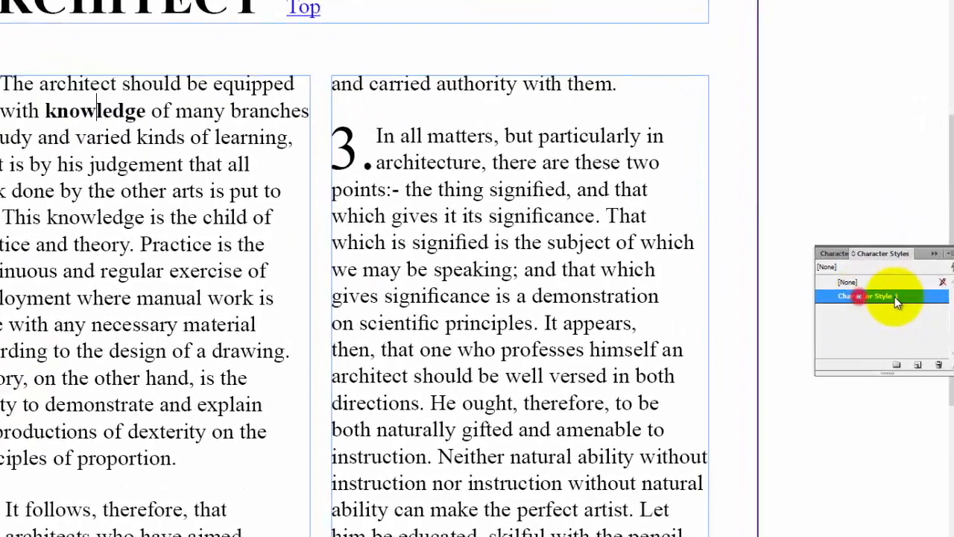
pyautogui.doubleClick(828, 281)
pyautogui.write('B')
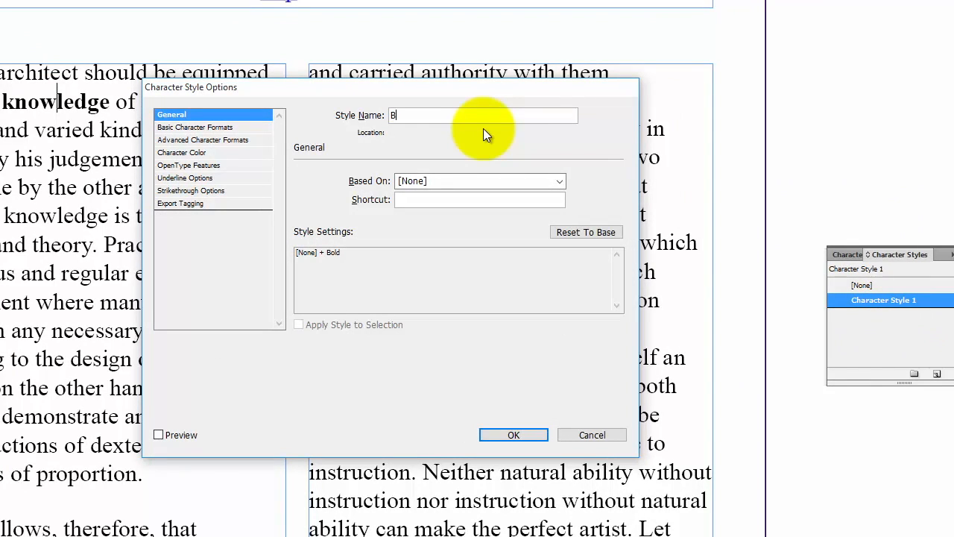
pyautogui.write('old Word')
pyautogui.click(191, 127)
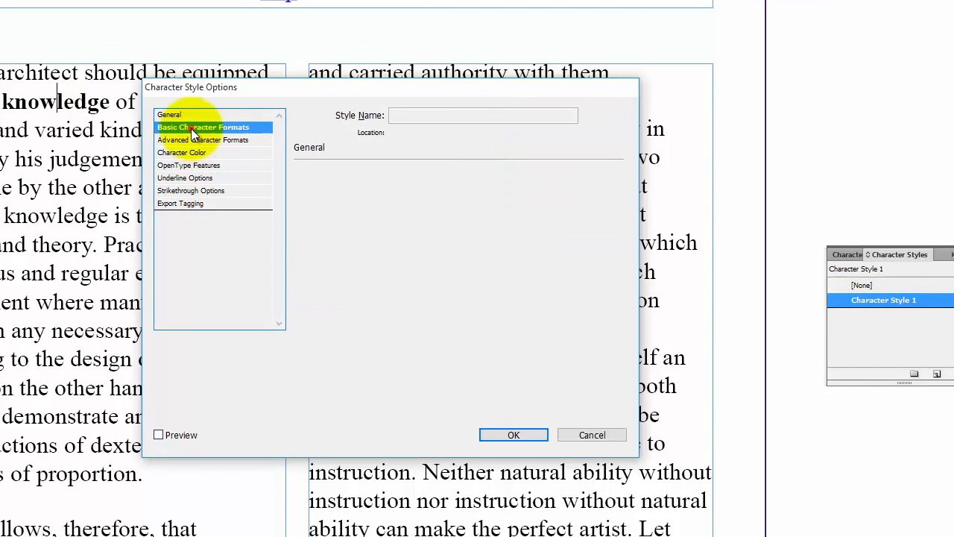
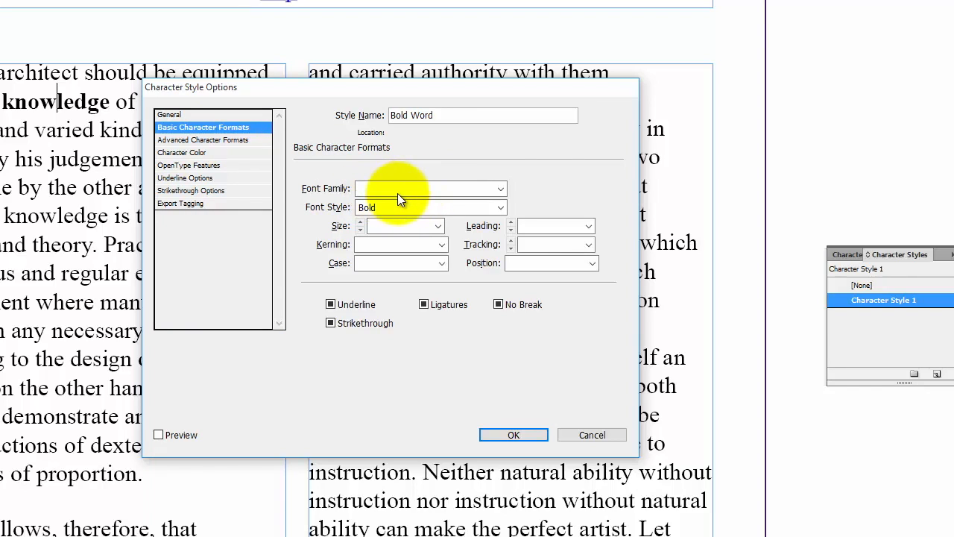
pyautogui.click(201, 140)
pyautogui.click(202, 153)
pyautogui.click(205, 165)
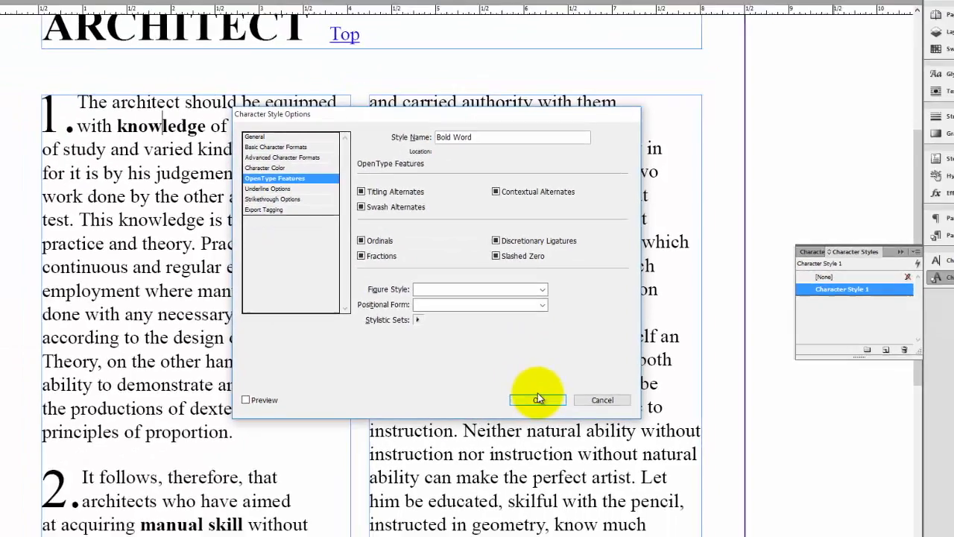
pyautogui.click(514, 435)
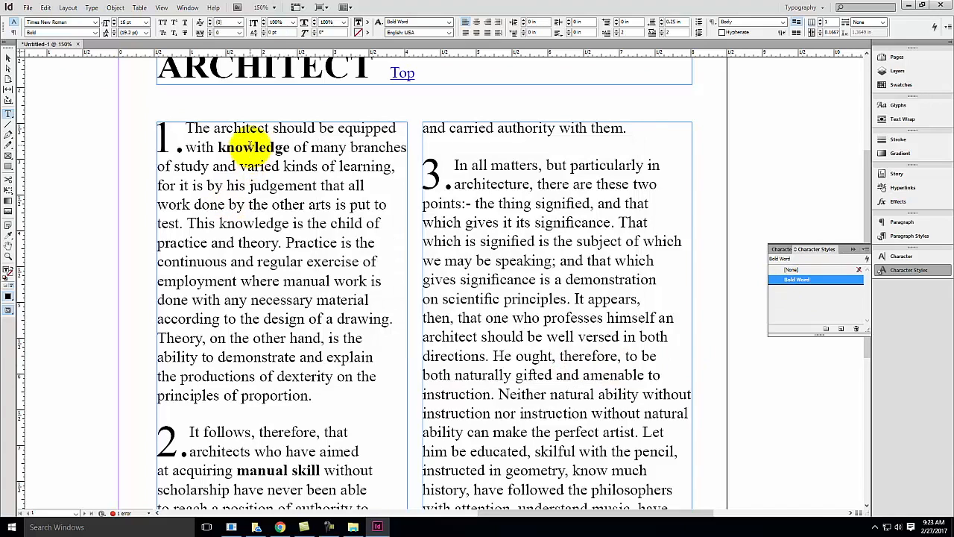
# Step: Apply the Bold Word character style to "knowledge" in paragraph 1 and "manual skill" in paragraph 2
pyautogui.doubleClick(250, 146)
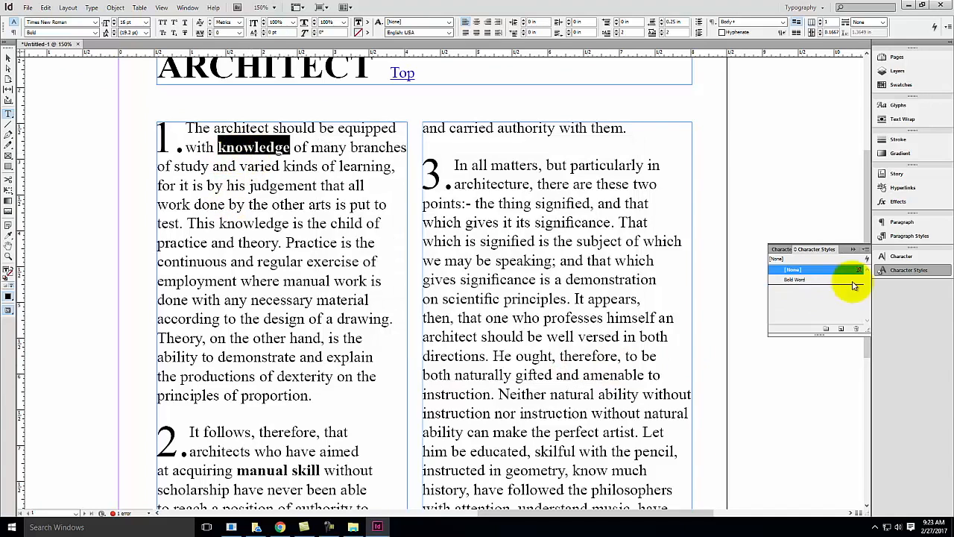
pyautogui.click(804, 279)
pyautogui.scroll(-3, 529, 213)
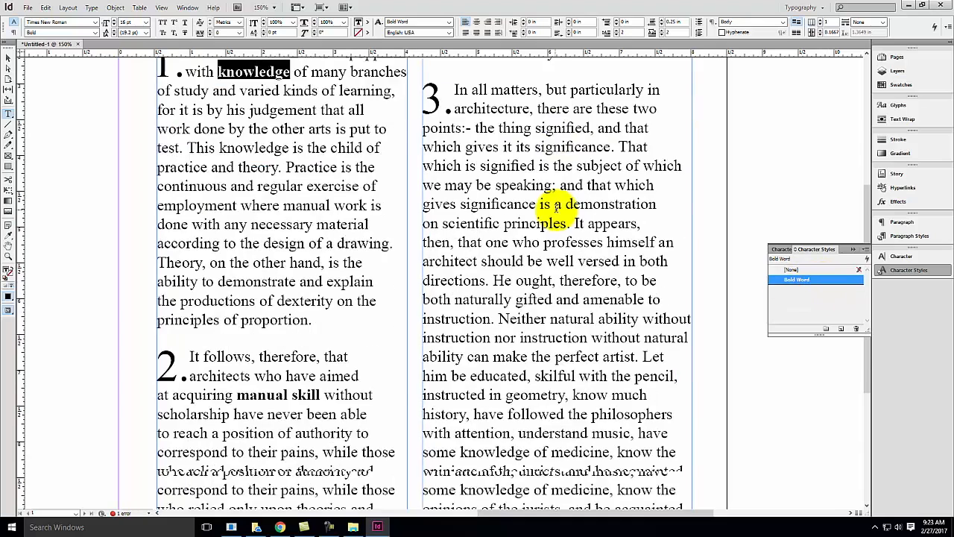
pyautogui.moveTo(235, 357); pyautogui.dragTo(321, 356)
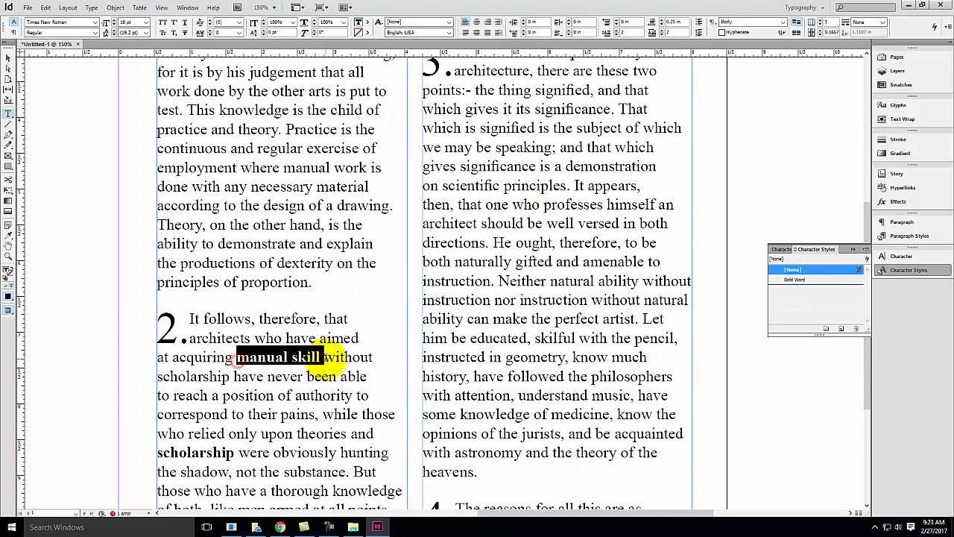
pyautogui.click(795, 279)
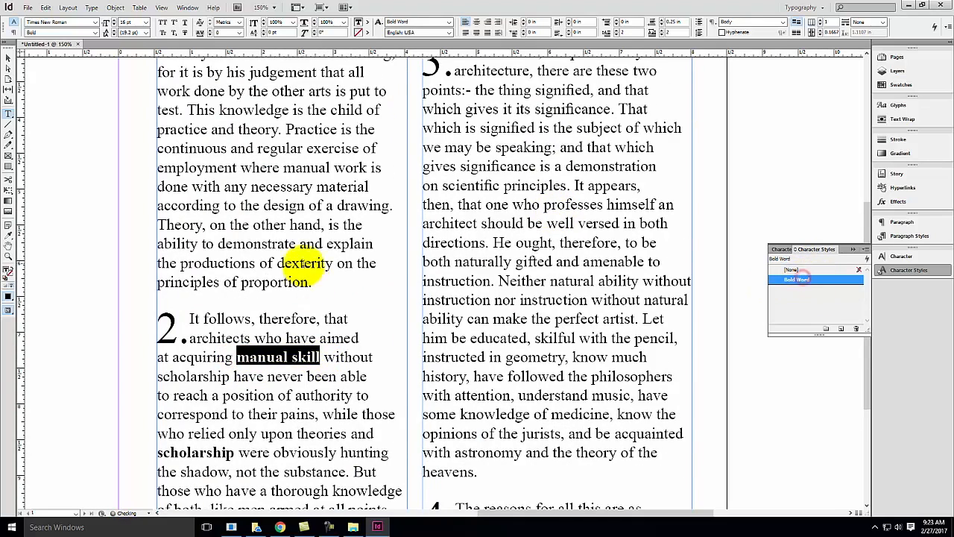
# Step: Apply the Bold Word character style to the word "scholarship" in paragraph 2
pyautogui.scroll(-2, 308, 257)
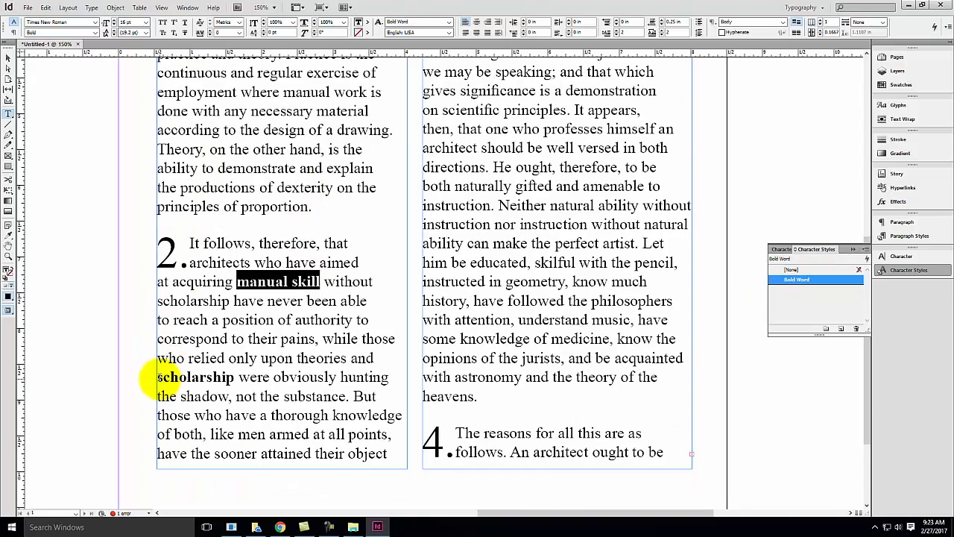
pyautogui.moveTo(158, 377); pyautogui.dragTo(223, 377)
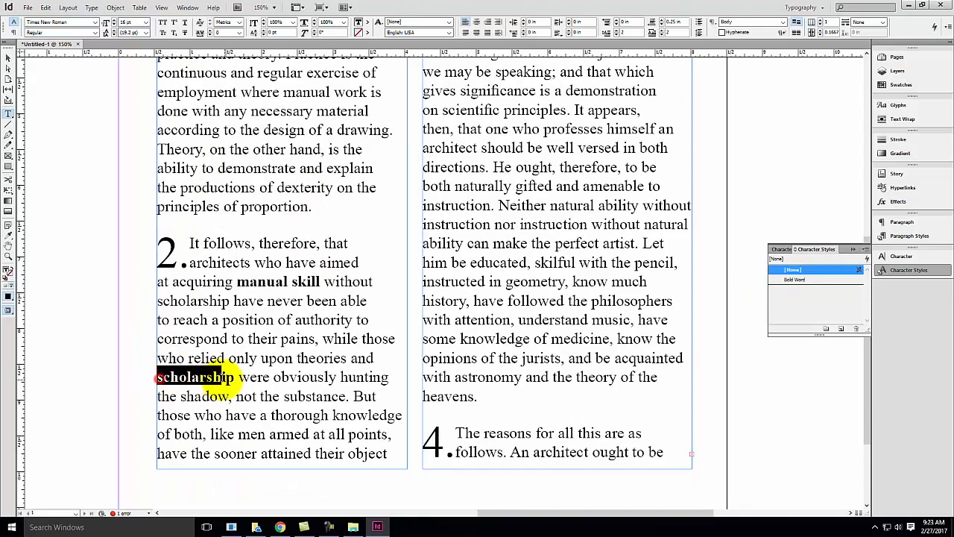
pyautogui.click(817, 279)
pyautogui.scroll(-1, 656, 268)
pyautogui.scroll(6, 663, 262)
pyautogui.scroll(-2, 664, 263)
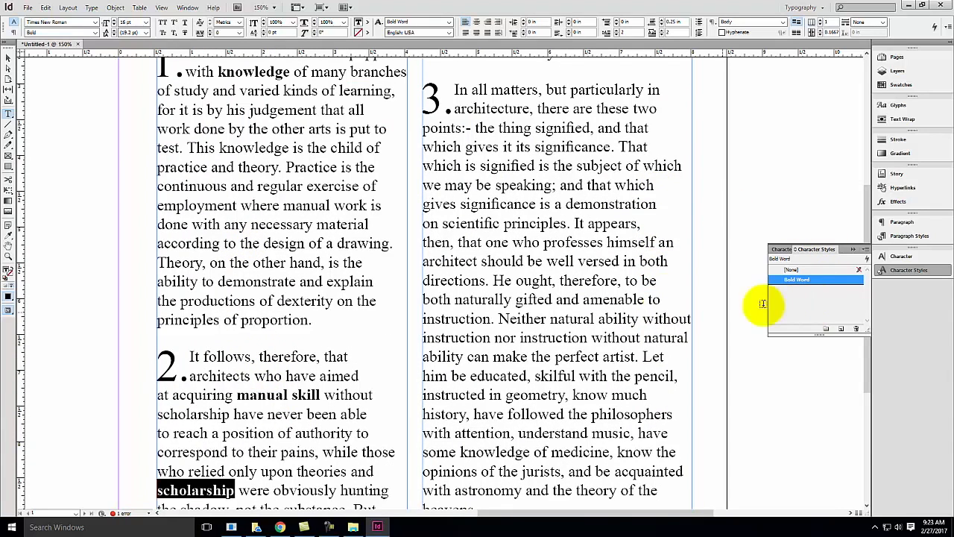
# Step: Set the font family of the Bold Word character style to Charlemagne Std
pyautogui.click(645, 245)
pyautogui.click(804, 279)
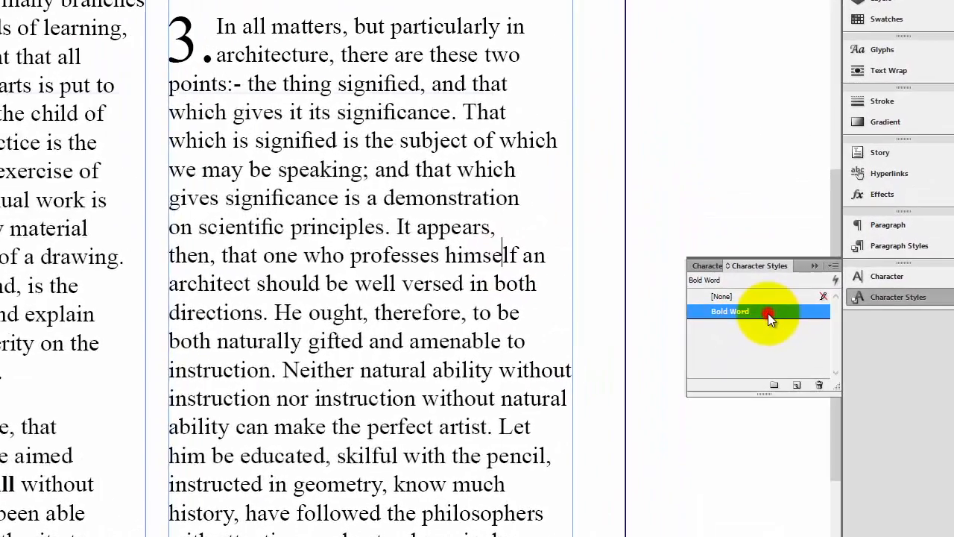
pyautogui.doubleClick(794, 299)
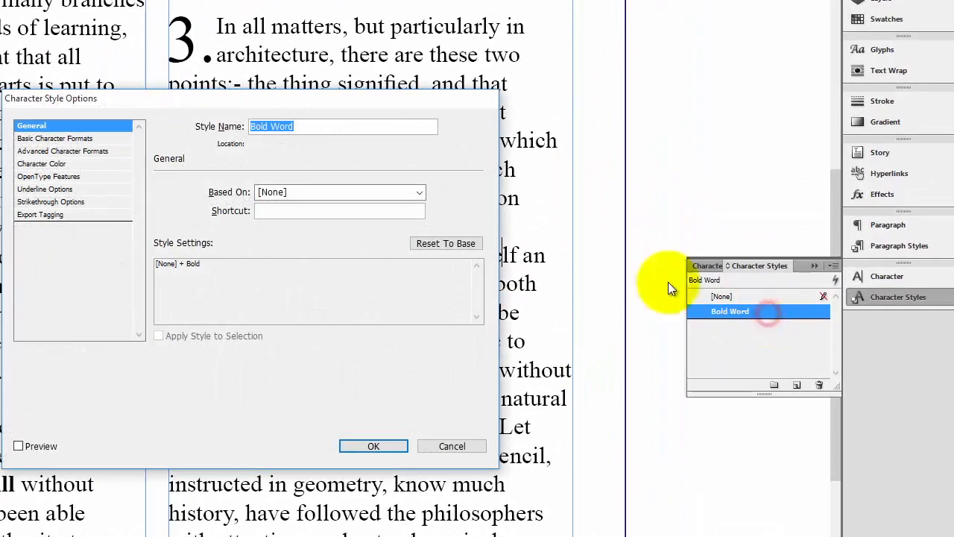
pyautogui.click(67, 139)
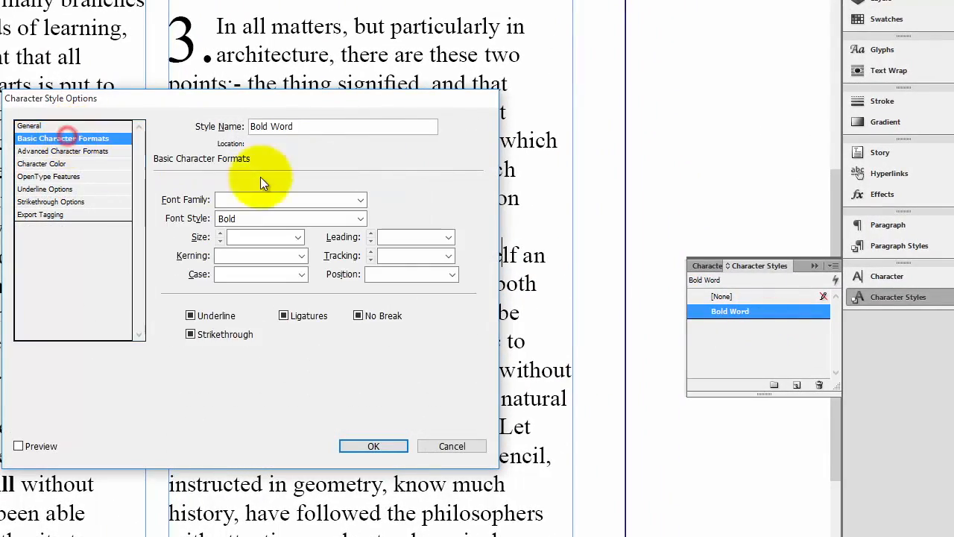
pyautogui.click(351, 200)
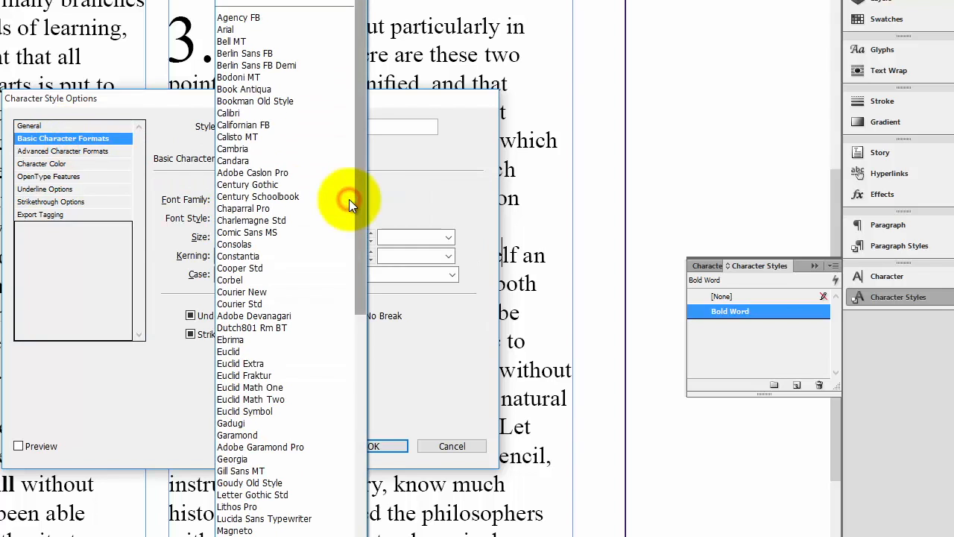
pyautogui.click(293, 223)
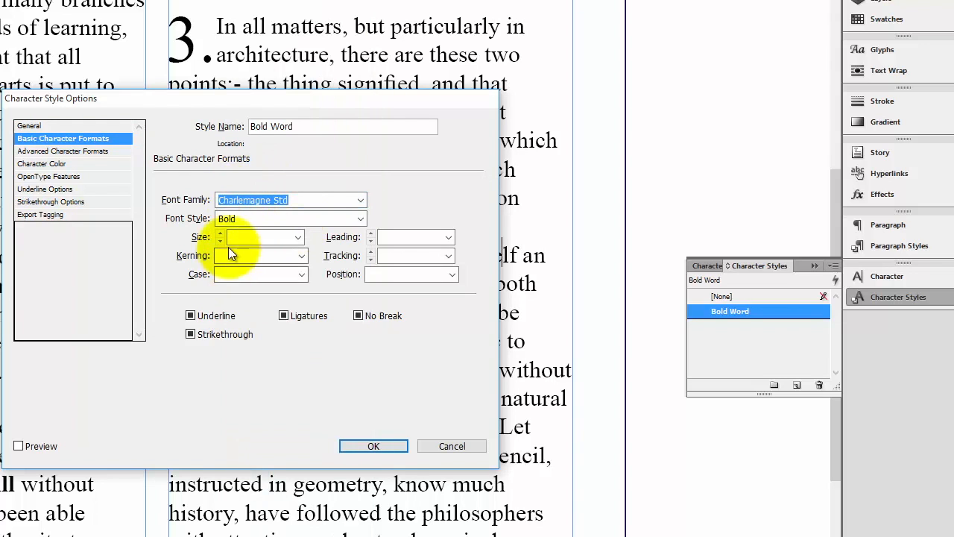
pyautogui.click(374, 446)
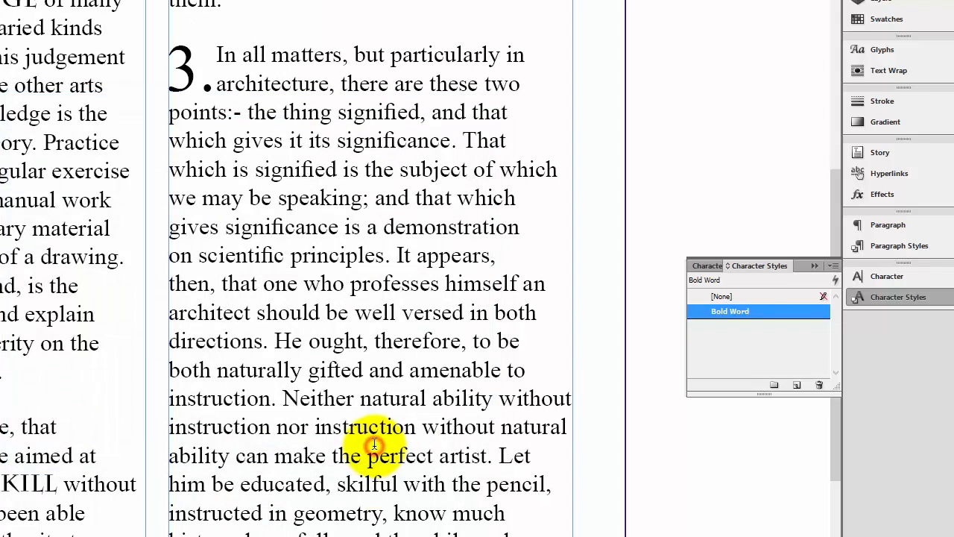
# Step: Change the Bold Word character style's font family to a plainer typeface
pyautogui.doubleClick(770, 311)
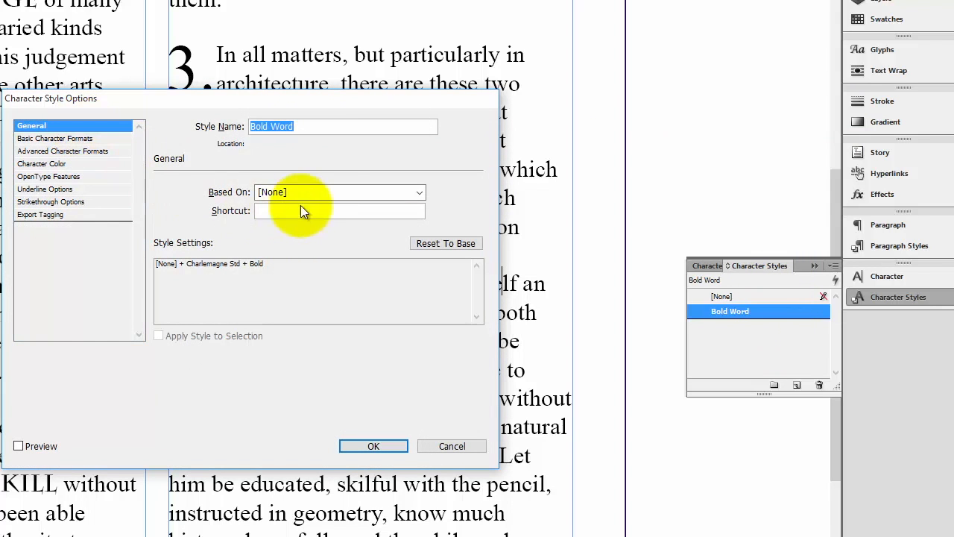
pyautogui.click(75, 138)
pyautogui.click(361, 201)
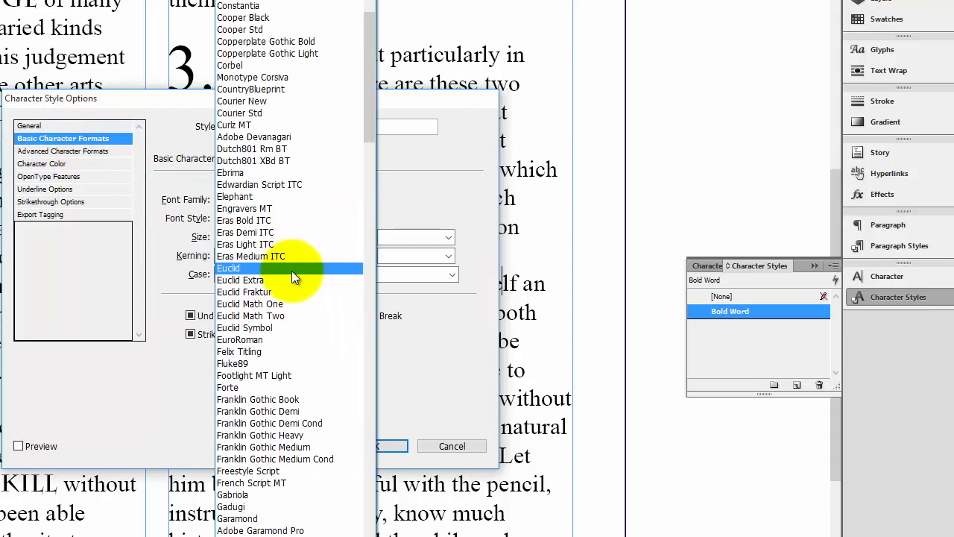
pyautogui.scroll(-8, 291, 271)
pyautogui.click(289, 273)
pyautogui.click(383, 446)
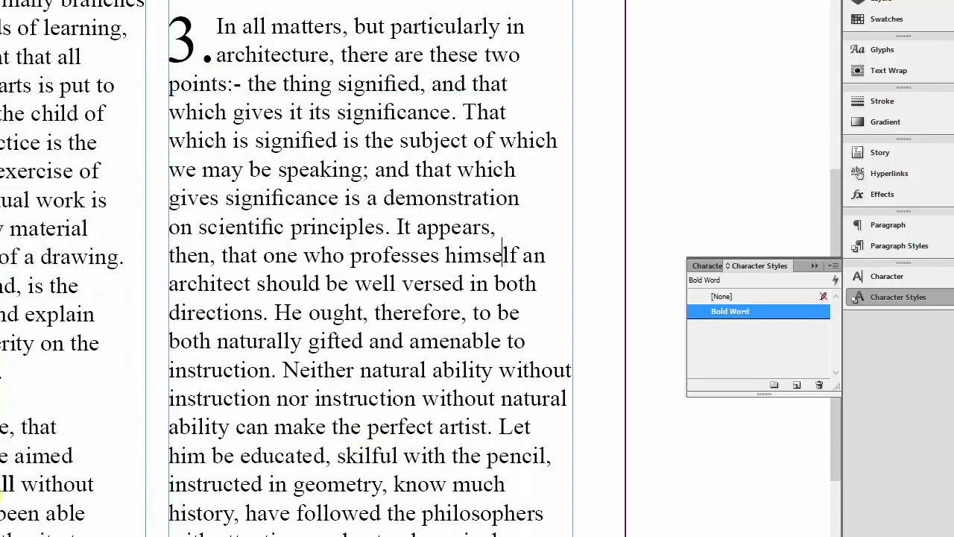
# Step: Set the character color of the Bold Word style to the red swatch C=15 M=100 Y=100 K=0
pyautogui.doubleClick(783, 310)
pyautogui.click(52, 164)
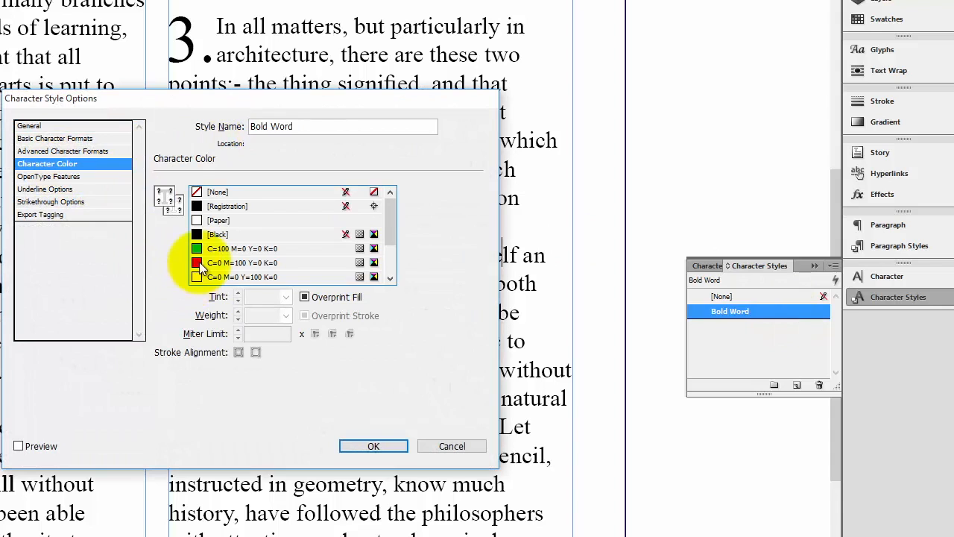
pyautogui.moveTo(390, 224); pyautogui.dragTo(394, 252)
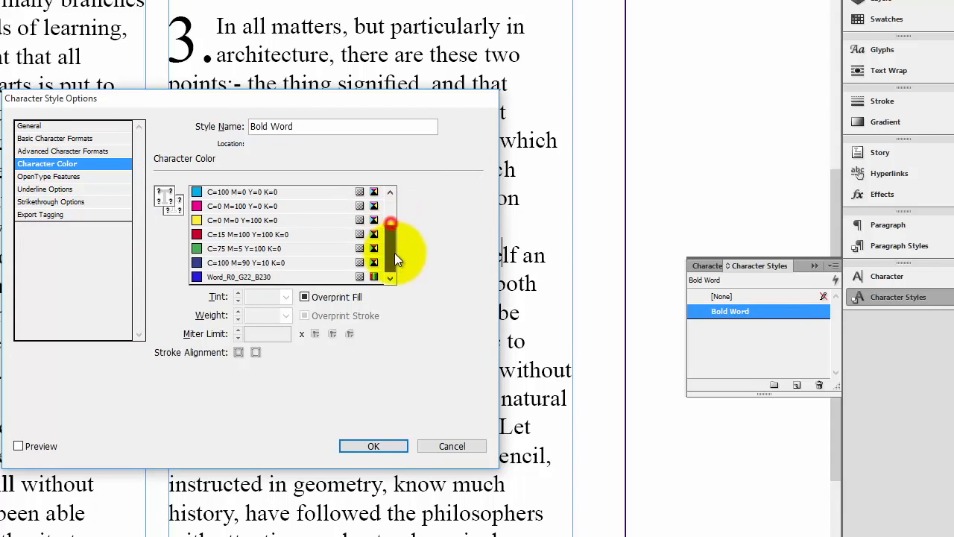
pyautogui.click(200, 234)
pyautogui.click(376, 445)
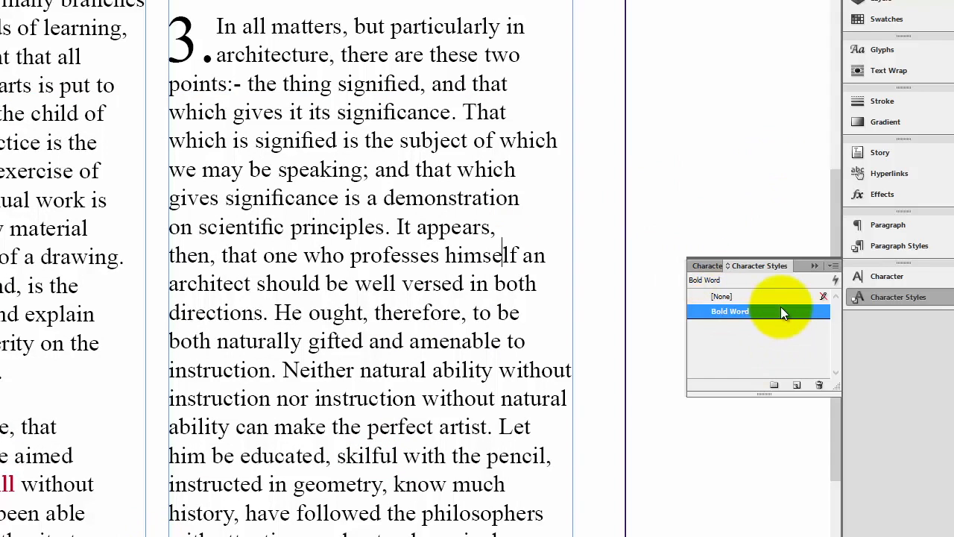
# Step: Create a new character style named Numbers for the drop cap "3." of paragraph 3
pyautogui.click(188, 47)
pyautogui.moveTo(214, 59); pyautogui.dragTo(163, 48)
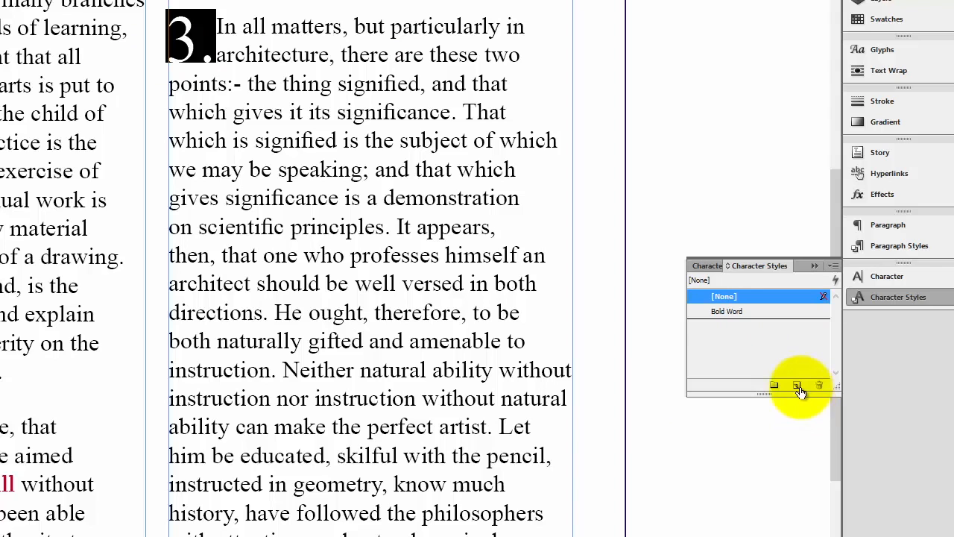
pyautogui.doubleClick(743, 323)
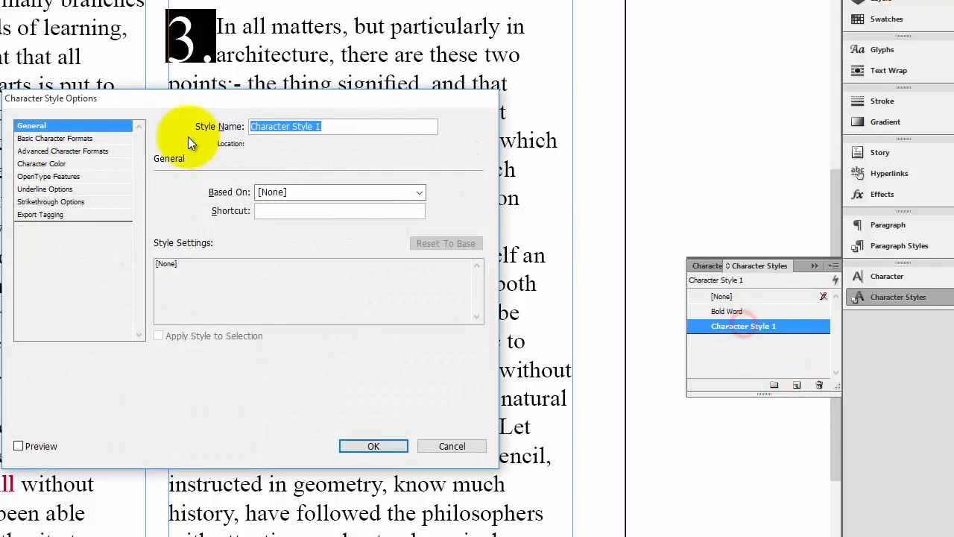
pyautogui.write('Numbers')
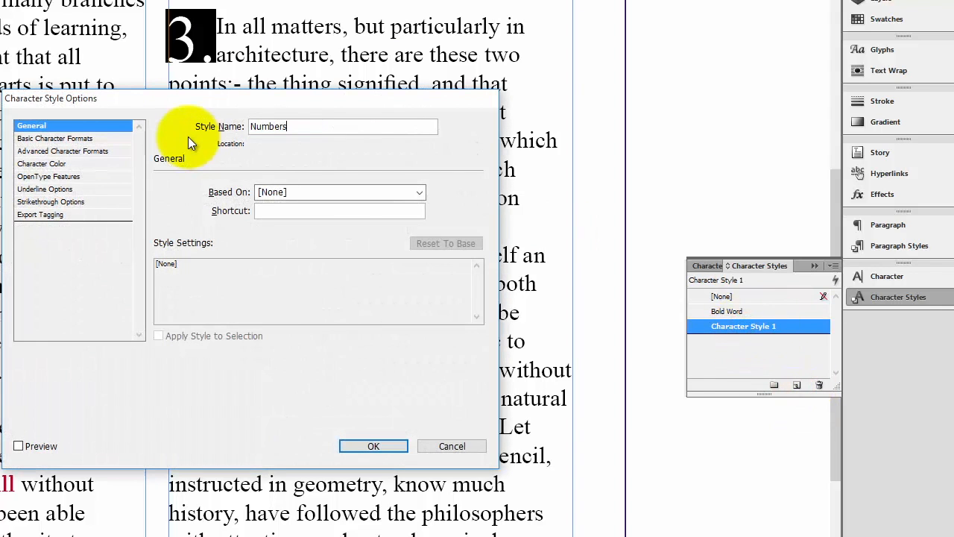
# Step: Set the Numbers character style's font family to Freestyle Script with the Regular font style
pyautogui.click(56, 140)
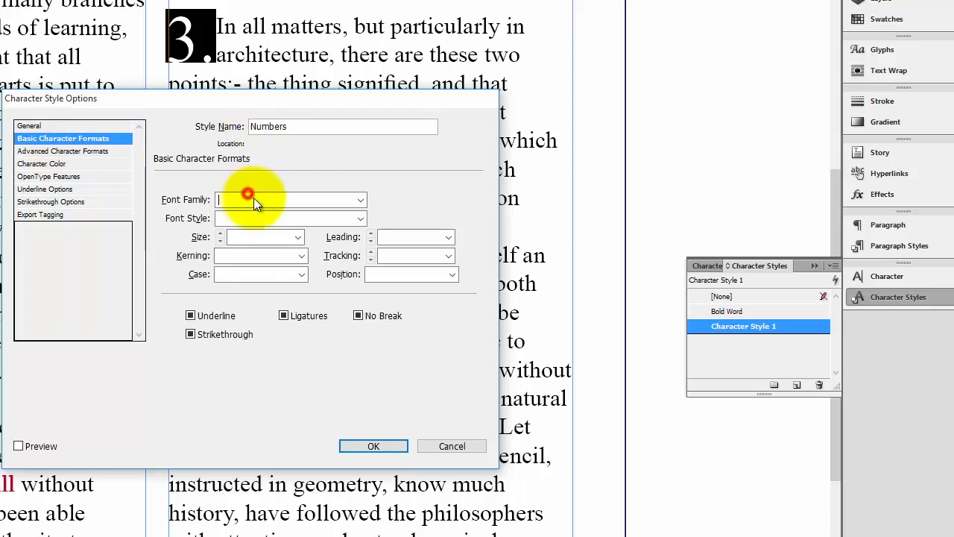
pyautogui.click(360, 199)
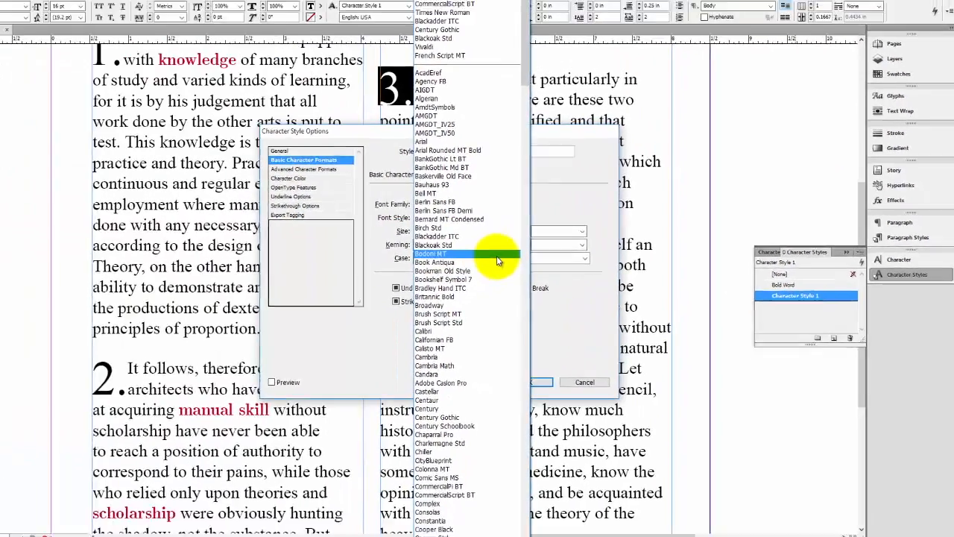
pyautogui.scroll(-5, 496, 257)
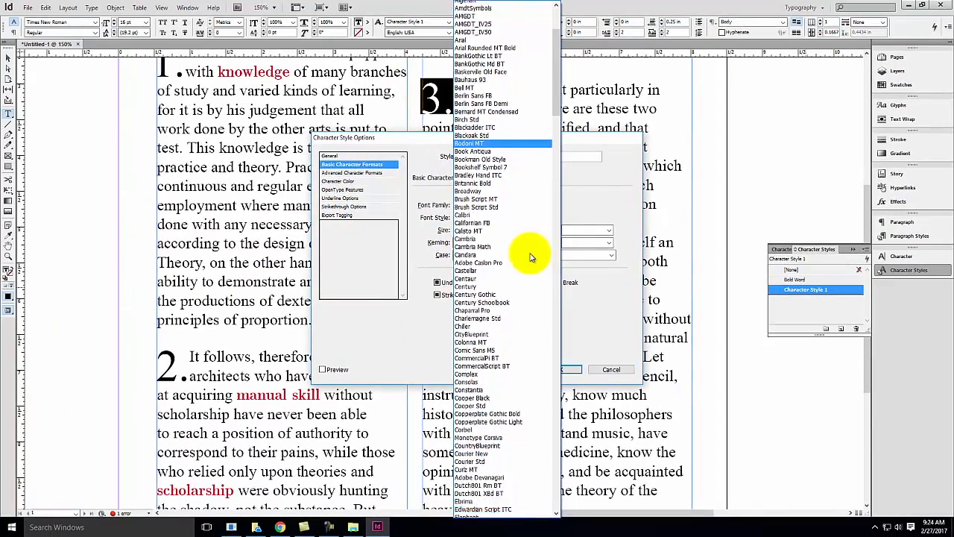
pyautogui.scroll(-7, 531, 258)
pyautogui.scroll(-9, 531, 257)
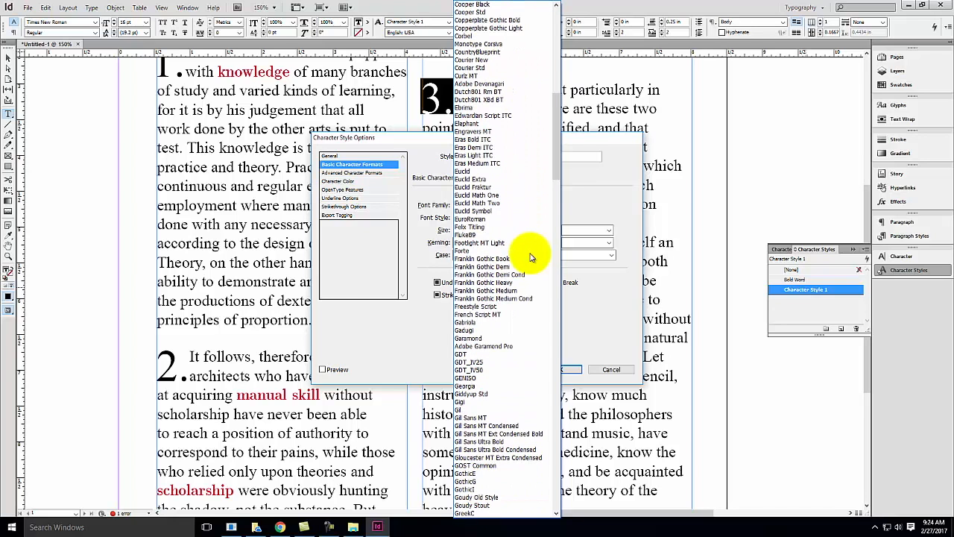
pyautogui.click(495, 306)
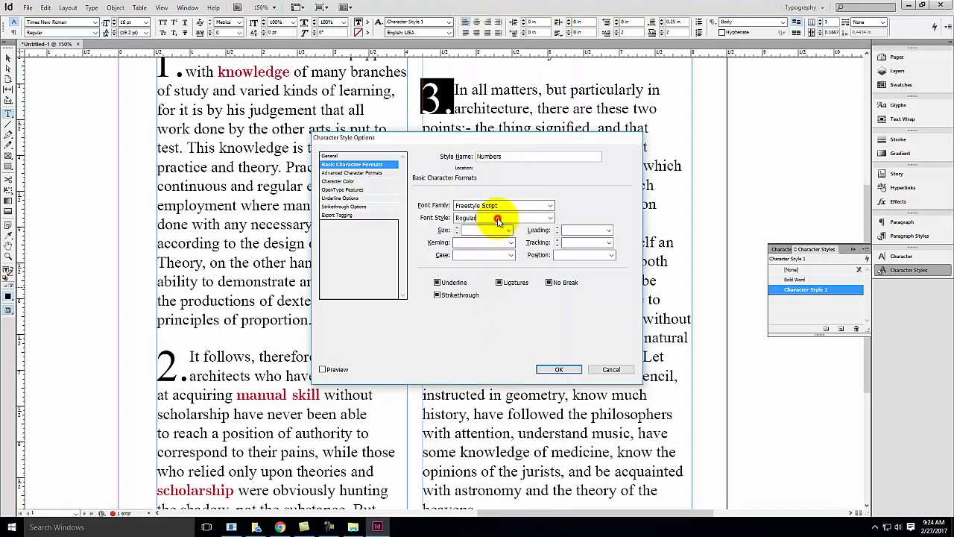
pyautogui.click(551, 218)
pyautogui.click(586, 202)
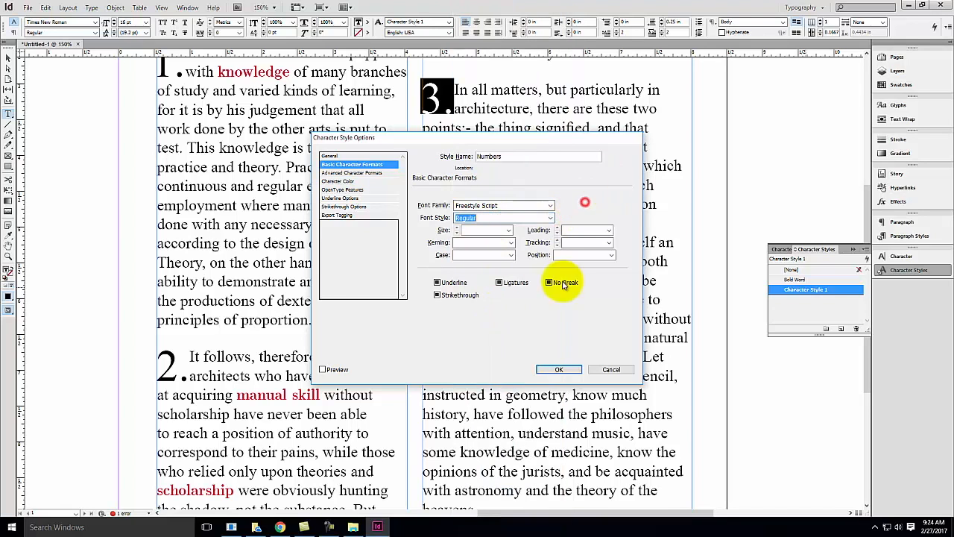
pyautogui.click(560, 370)
pyautogui.click(453, 105)
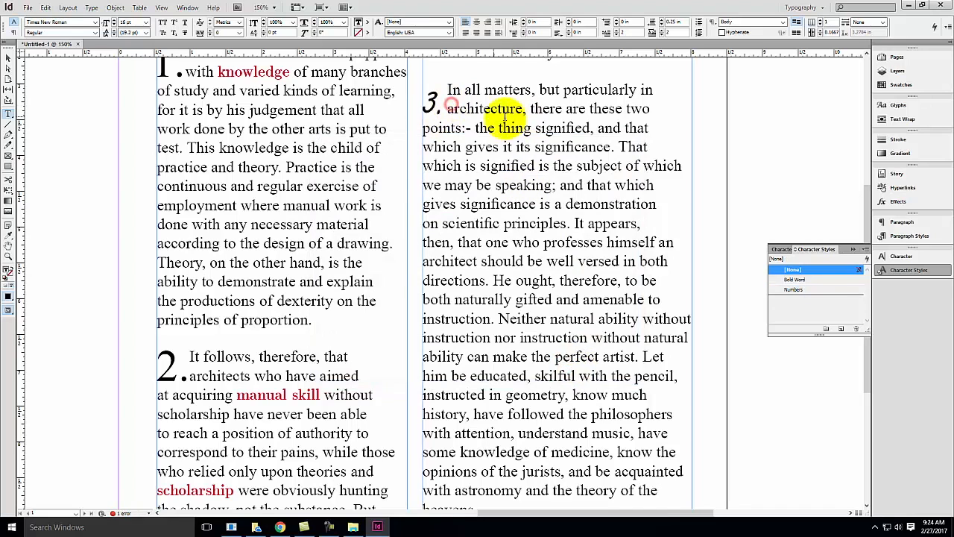
# Step: Apply the Numbers character style to the drop caps "1." and "2." of the first two paragraphs
pyautogui.moveTo(177, 73); pyautogui.dragTo(159, 64)
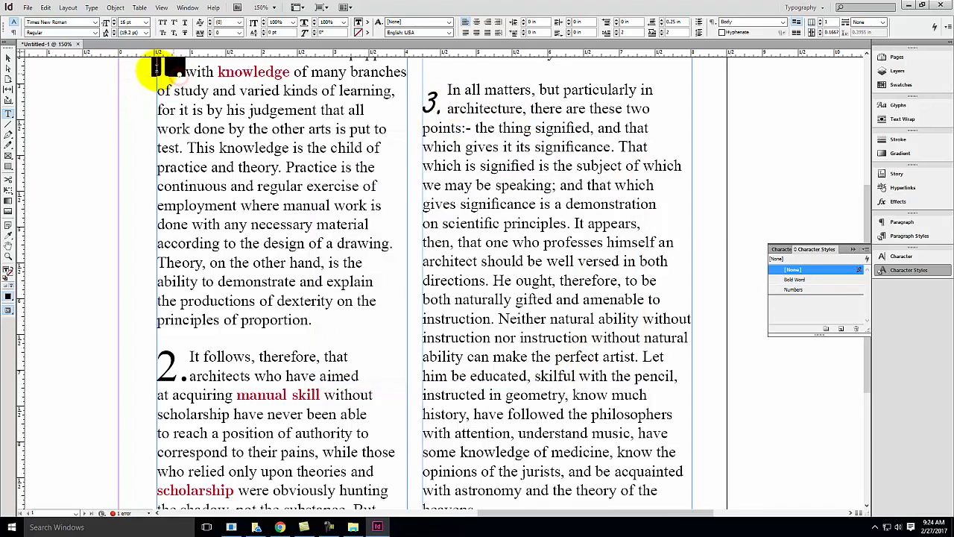
pyautogui.click(800, 289)
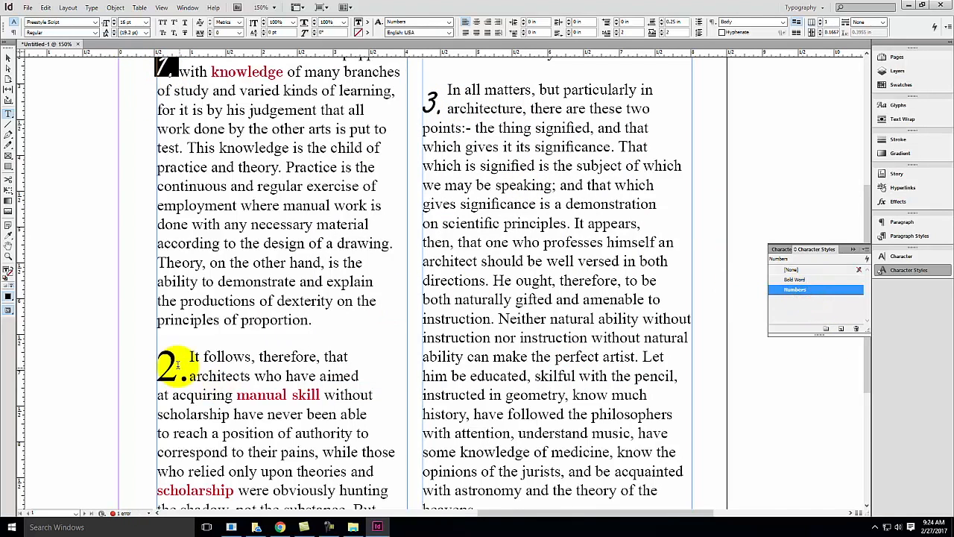
pyautogui.moveTo(184, 377); pyautogui.dragTo(166, 365)
pyautogui.click(803, 292)
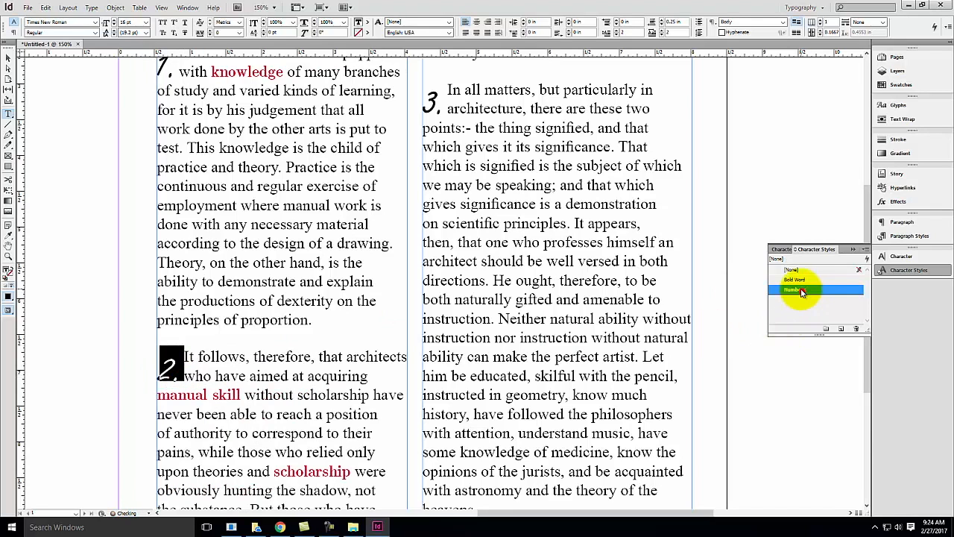
pyautogui.click(588, 282)
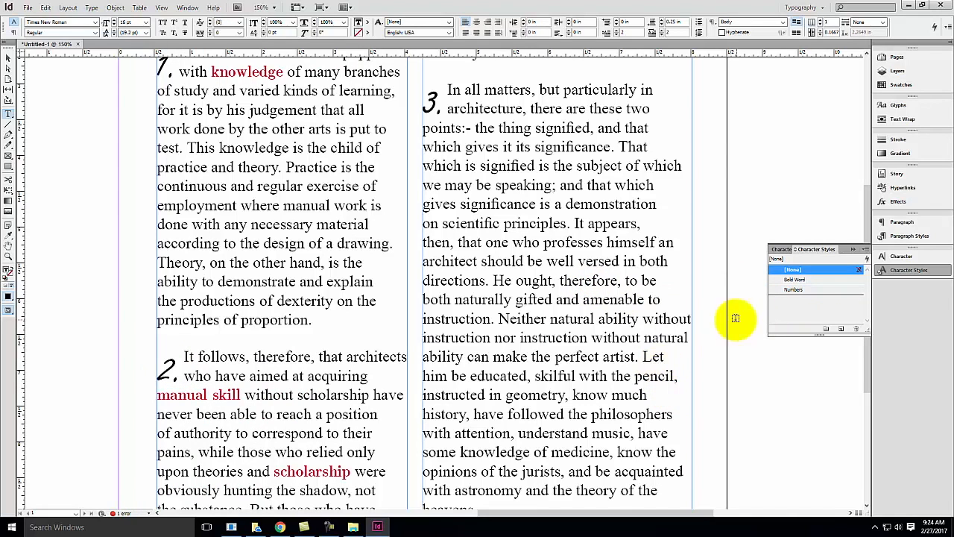
# Step: Change the font family of the Numbers character style to French Script MT
pyautogui.doubleClick(809, 290)
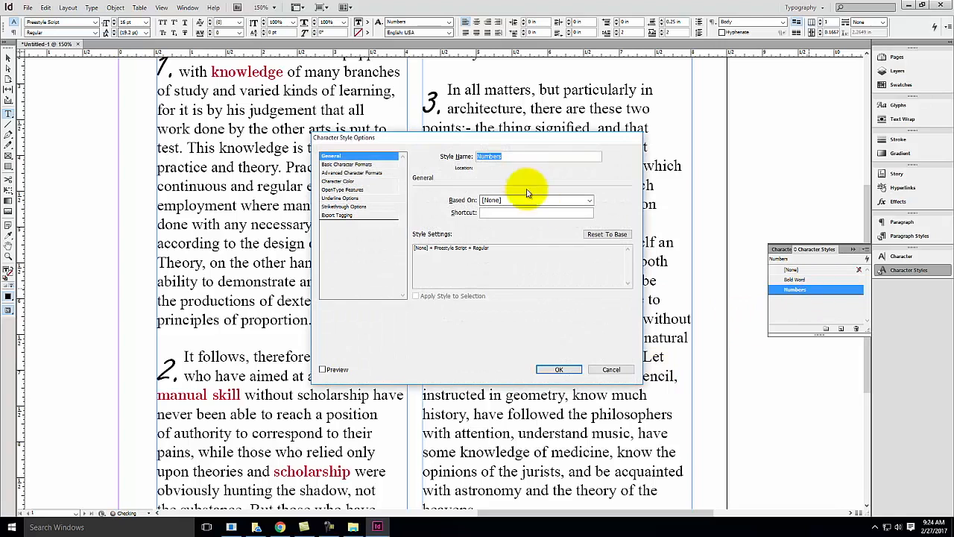
pyautogui.click(356, 173)
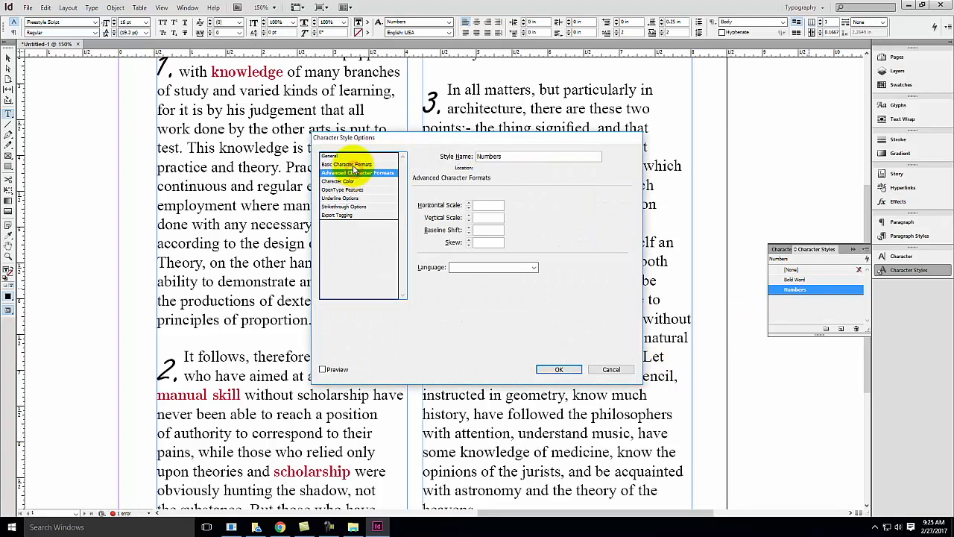
pyautogui.click(353, 165)
pyautogui.click(548, 207)
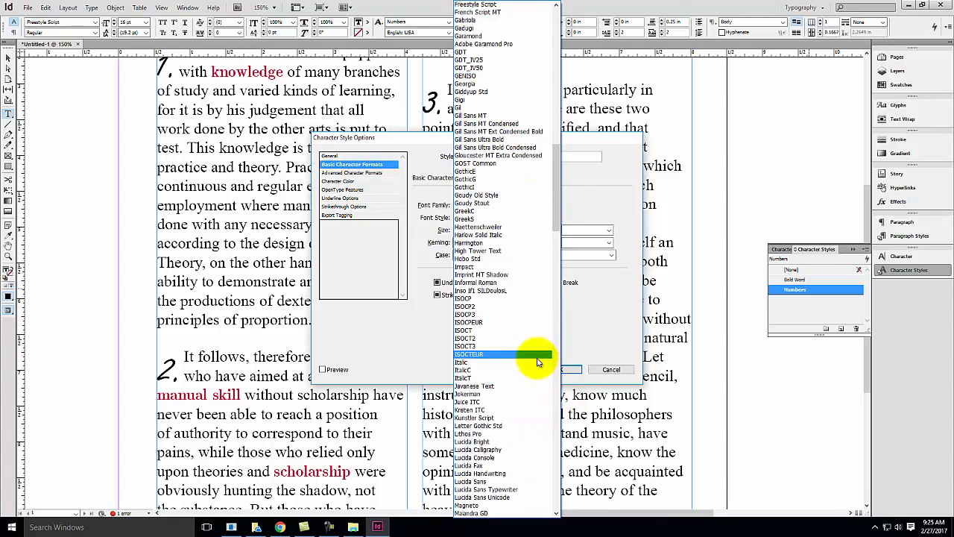
pyautogui.click(492, 13)
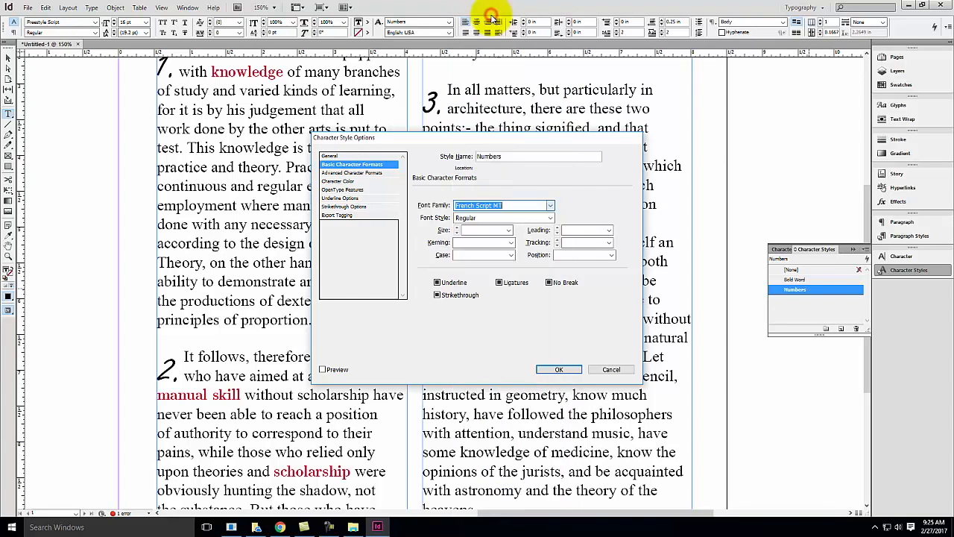
pyautogui.click(561, 369)
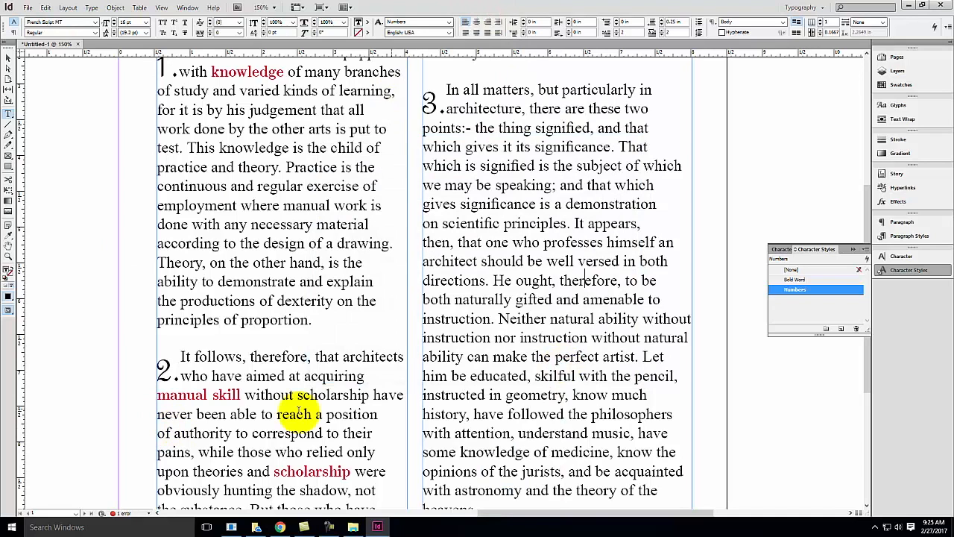
pyautogui.doubleClick(818, 290)
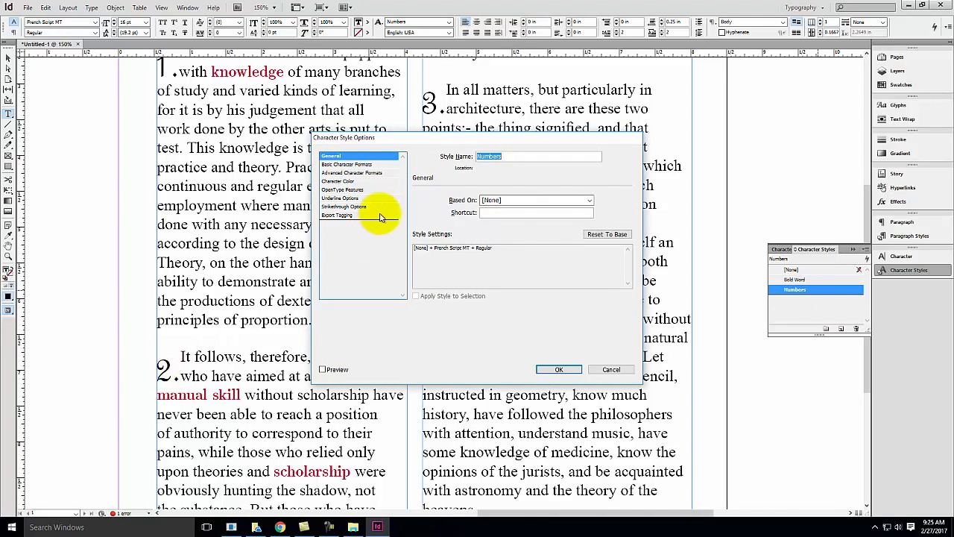
pyautogui.click(613, 368)
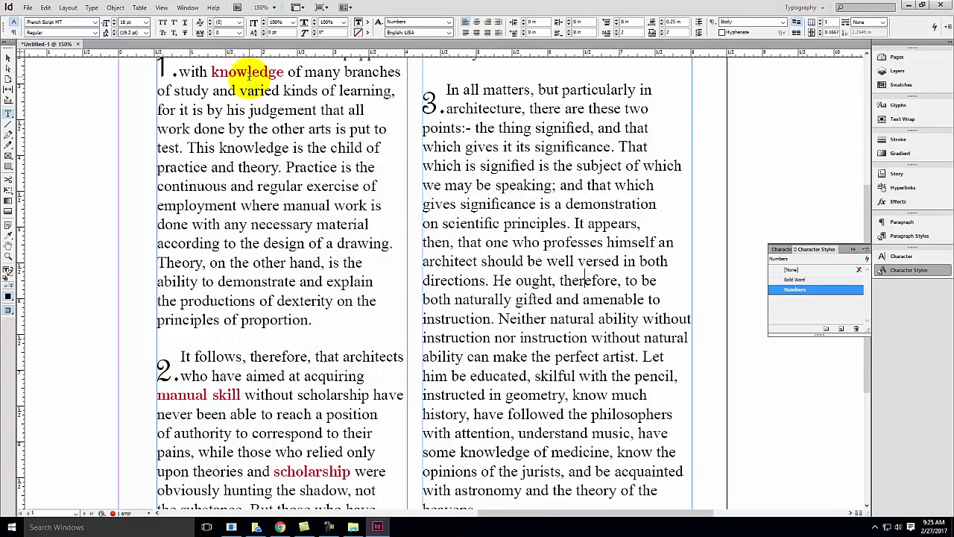
# Step: Set the font size of the Bold Word character style to 14 pt
pyautogui.doubleClick(828, 279)
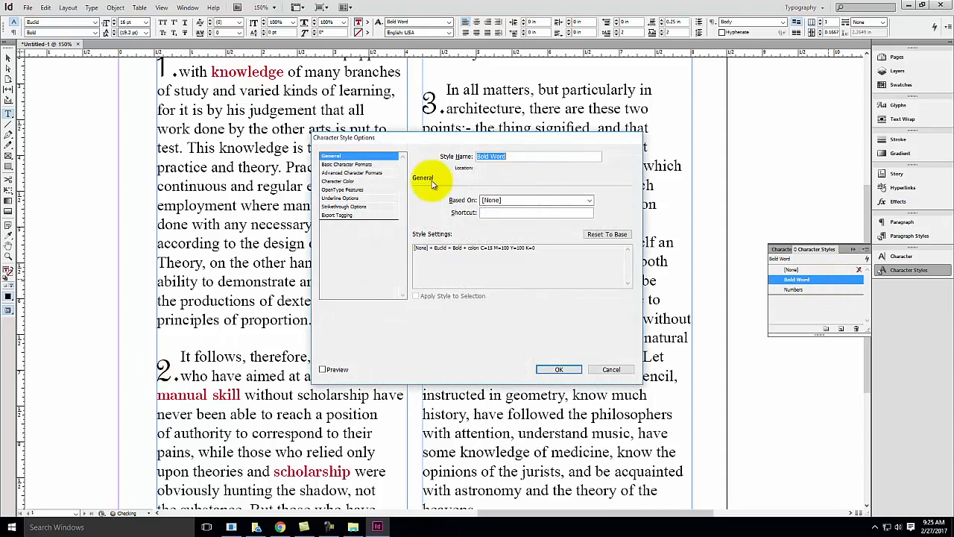
pyautogui.click(339, 164)
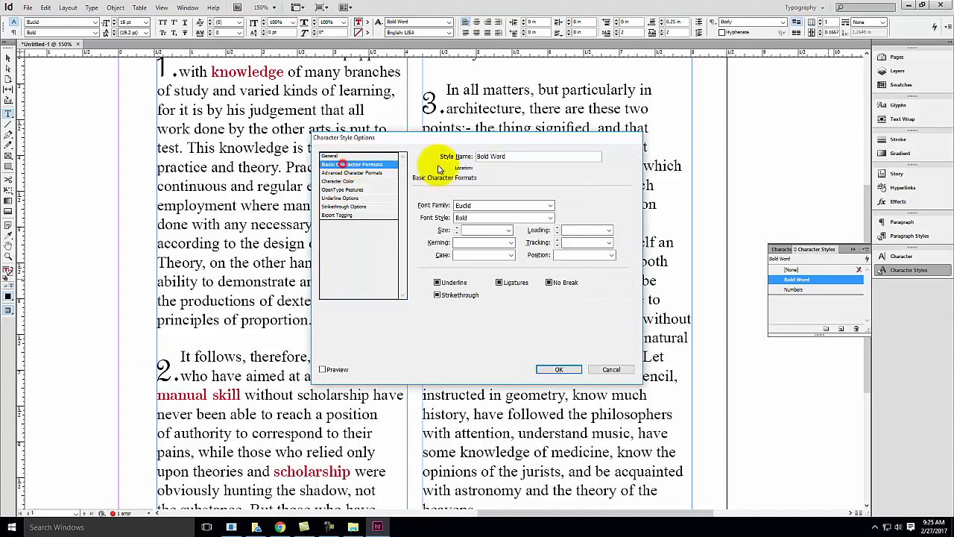
pyautogui.click(509, 232)
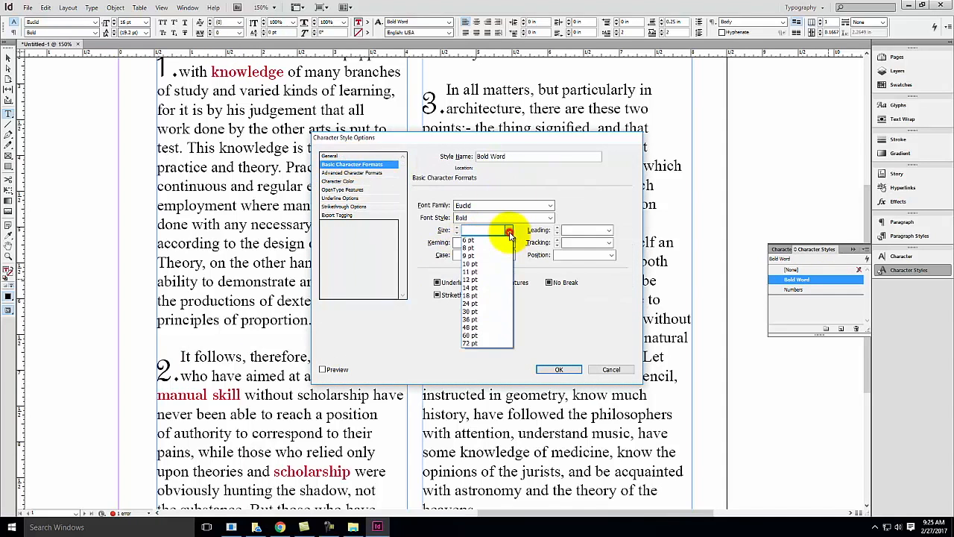
pyautogui.click(502, 295)
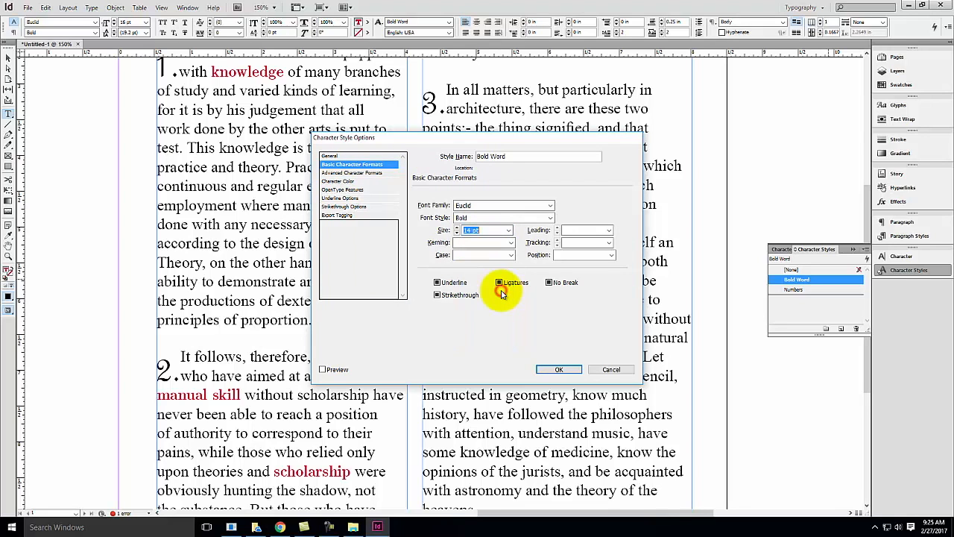
pyautogui.click(559, 369)
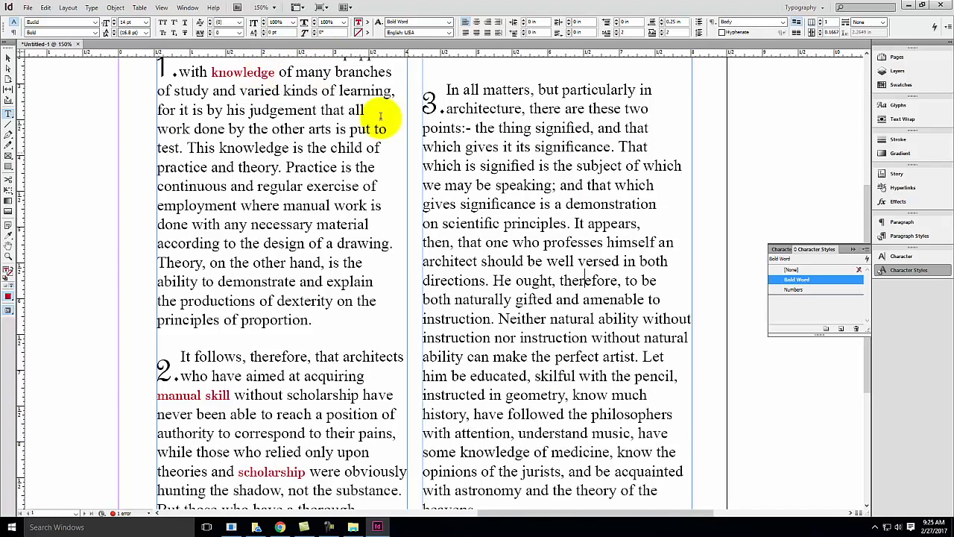
# Step: Review the chapter heading and both body columns to check how the bold words and numbers are styled
pyautogui.scroll(3, 451, 218)
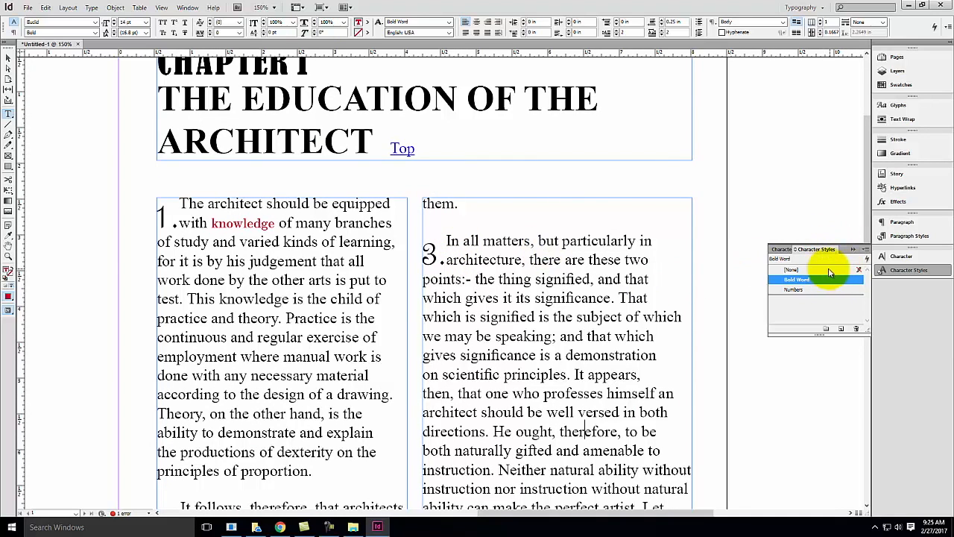
pyautogui.scroll(2, 334, 316)
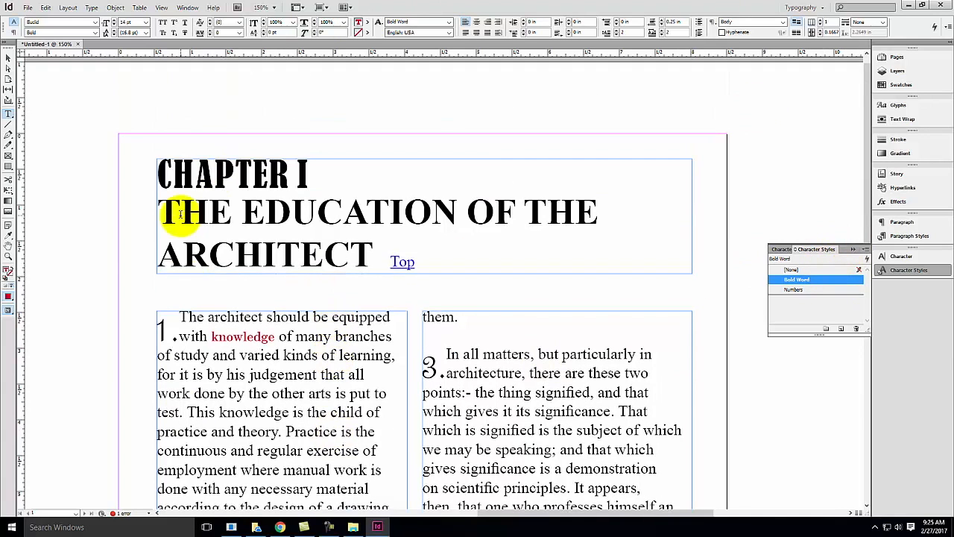
pyautogui.scroll(-5, 284, 268)
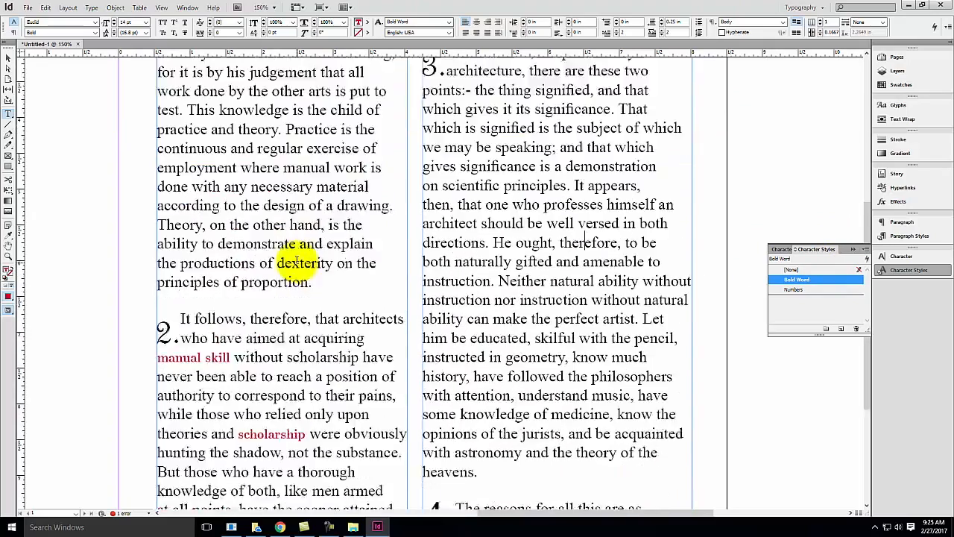
pyautogui.scroll(-3, 296, 261)
pyautogui.scroll(6, 296, 261)
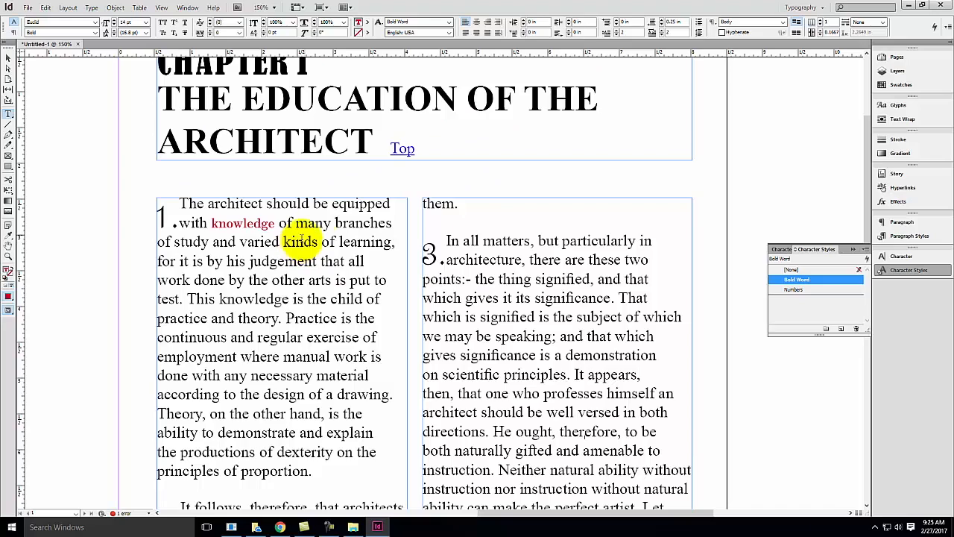
pyautogui.scroll(-2, 428, 220)
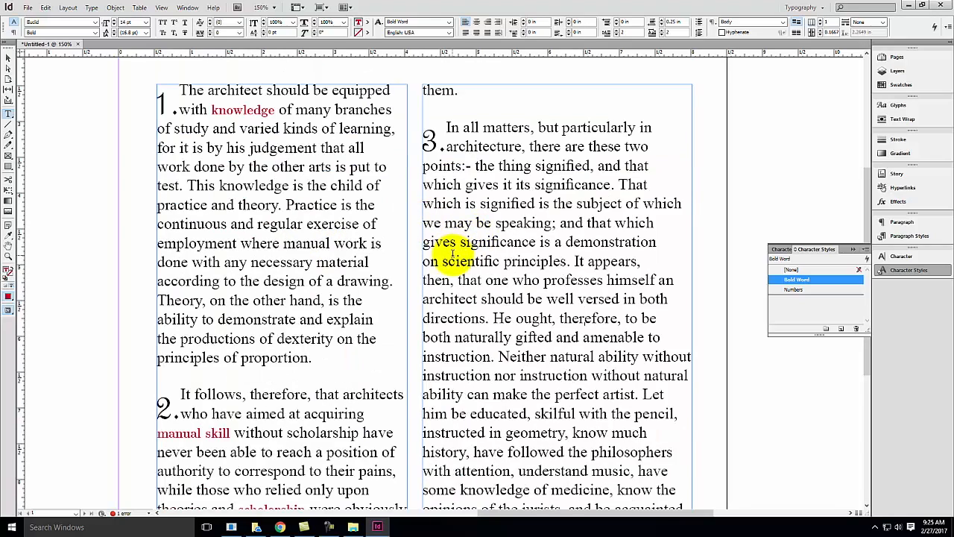
pyautogui.scroll(-2, 453, 254)
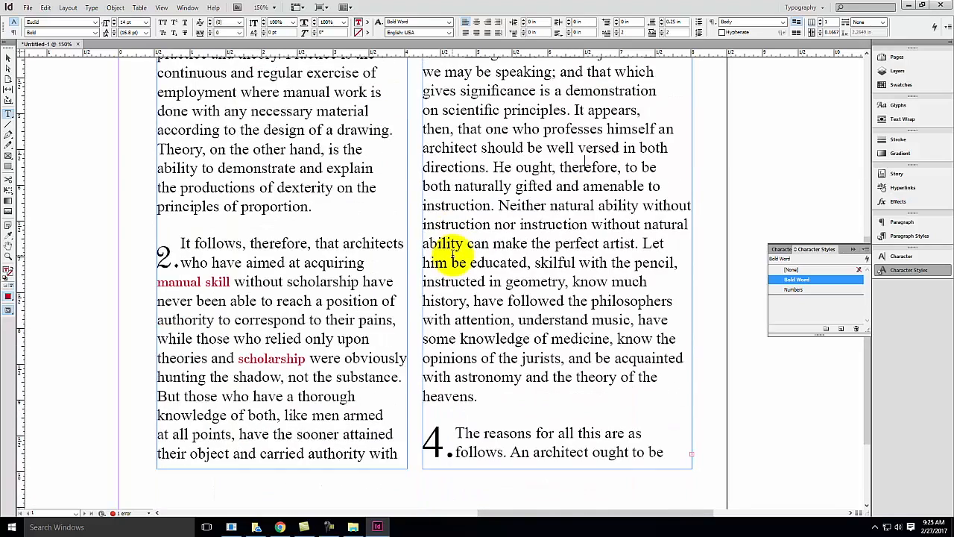
# Step: Draw a rectangular frame about 2.85 by 2.49 in over the second column and place the fireworks image from Ex109's S2017 folder in it
pyautogui.click(8, 157)
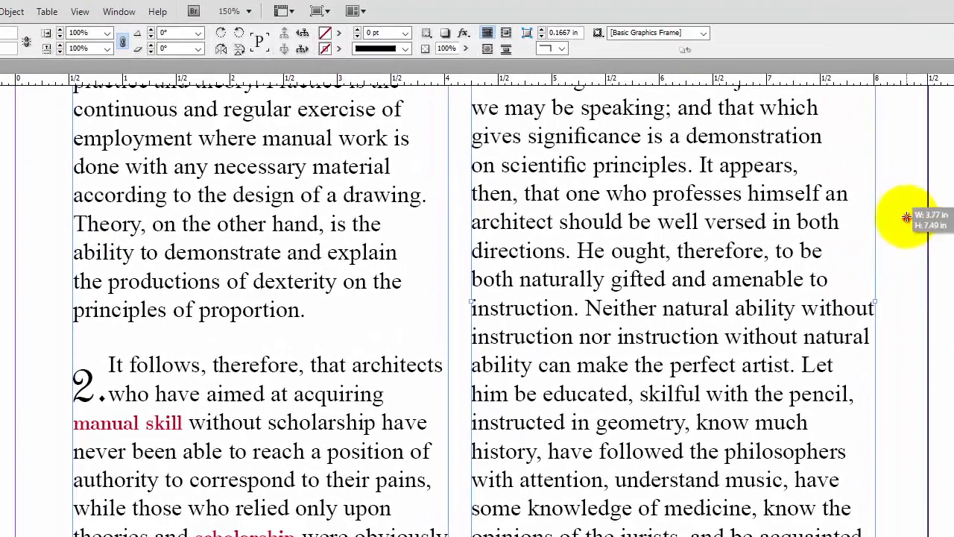
pyautogui.moveTo(907, 217); pyautogui.dragTo(603, 484)
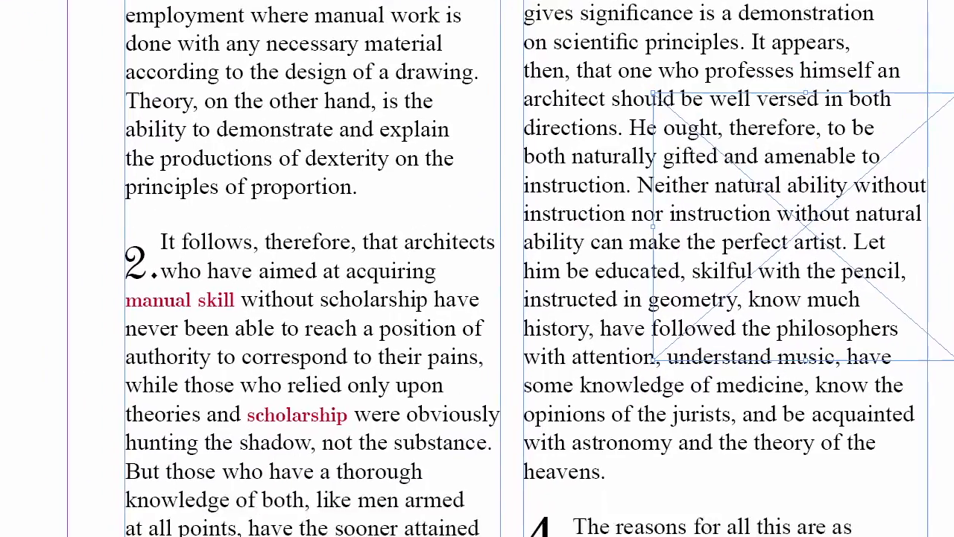
pyautogui.click(1, 12)
pyautogui.click(8, 35)
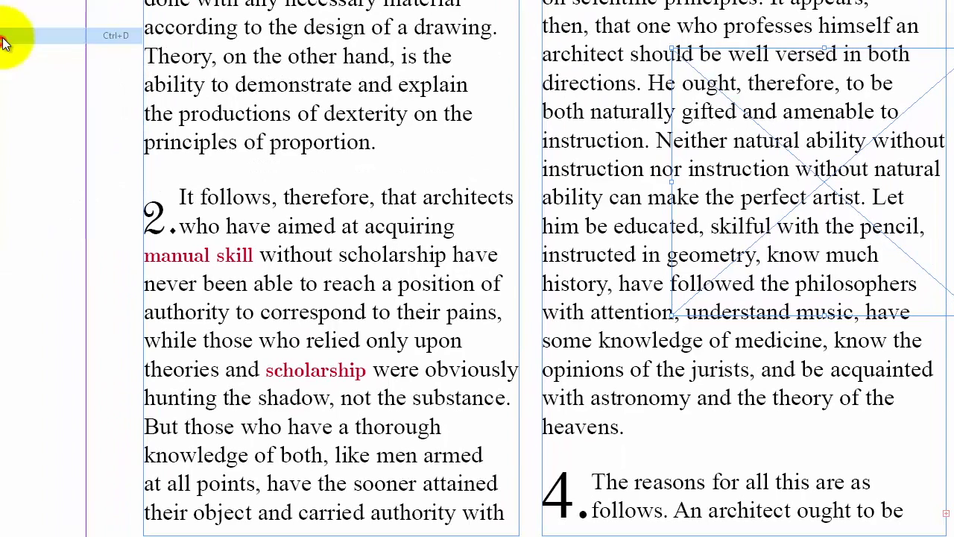
pyautogui.click(718, 47)
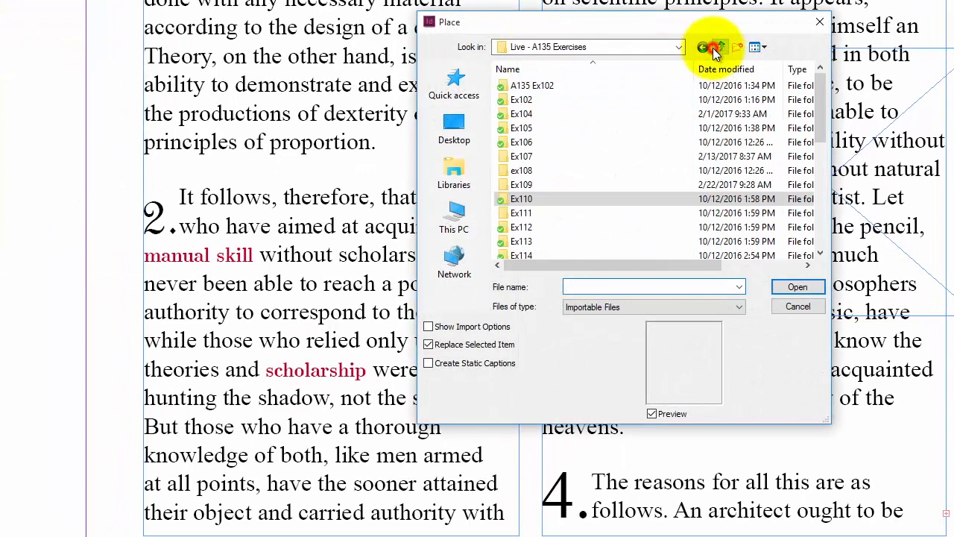
pyautogui.doubleClick(526, 185)
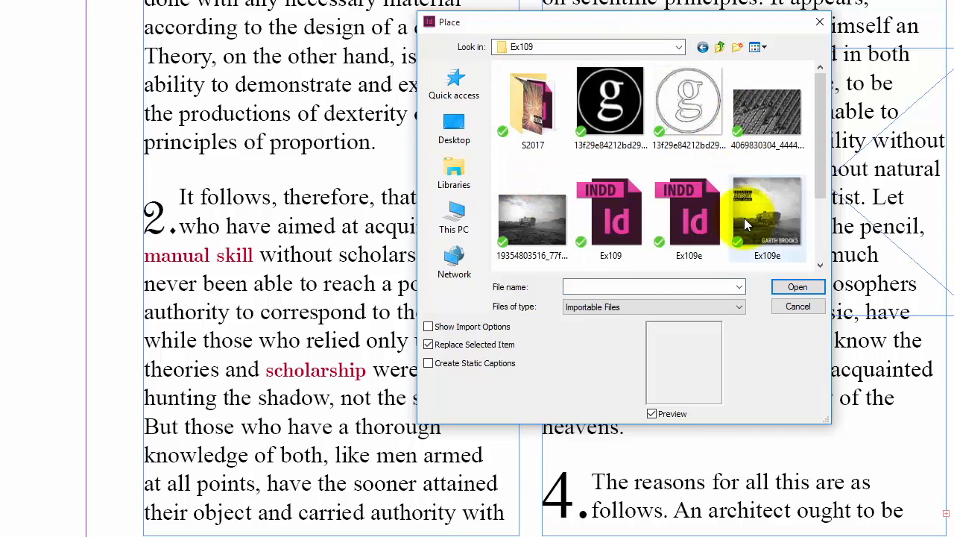
pyautogui.doubleClick(533, 112)
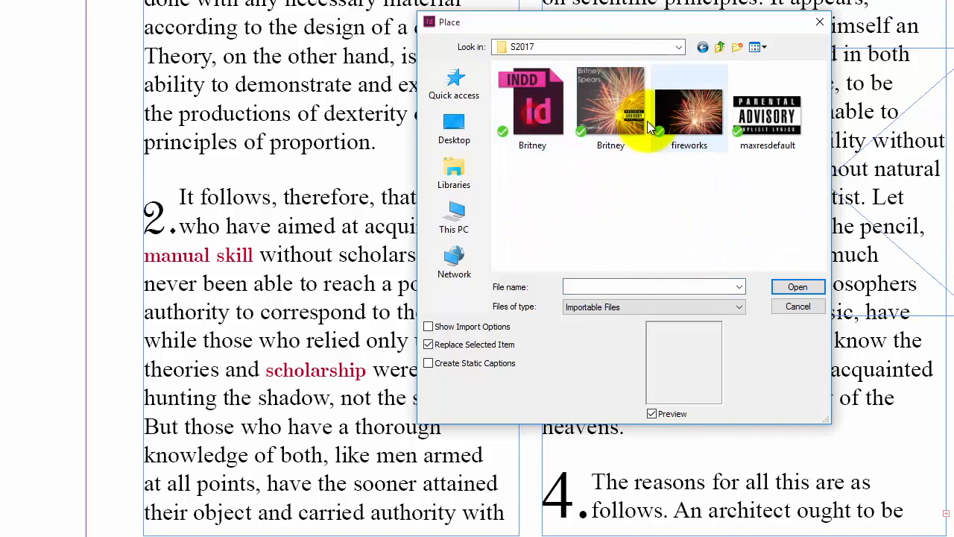
pyautogui.click(665, 105)
pyautogui.click(798, 287)
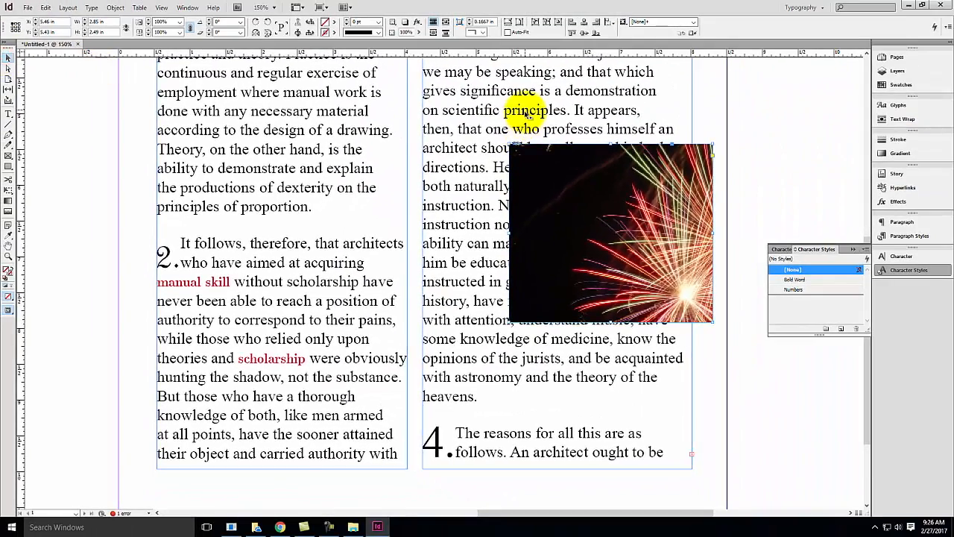
# Step: Apply text wrap around the bounding box to the second column's text frame and to the fireworks image
pyautogui.scroll(4, 529, 111)
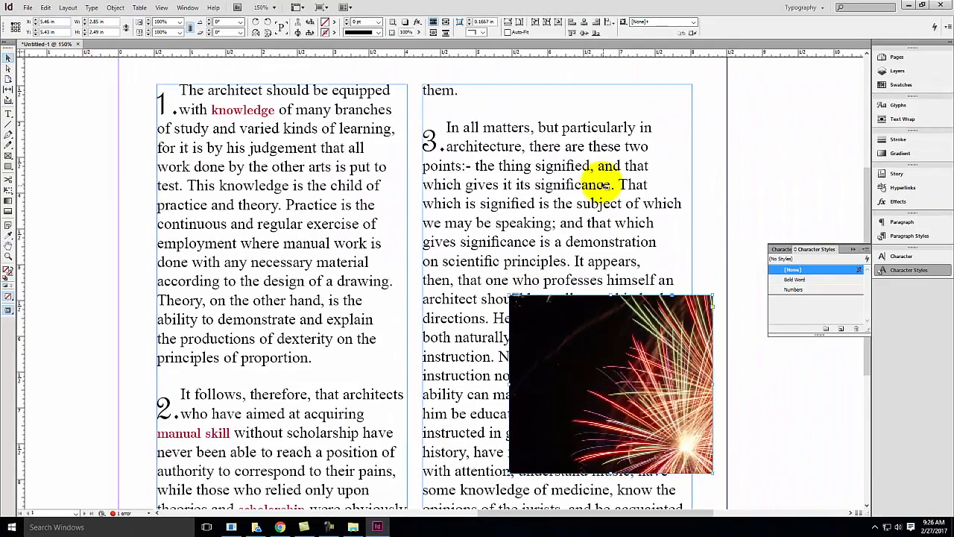
pyautogui.click(556, 200)
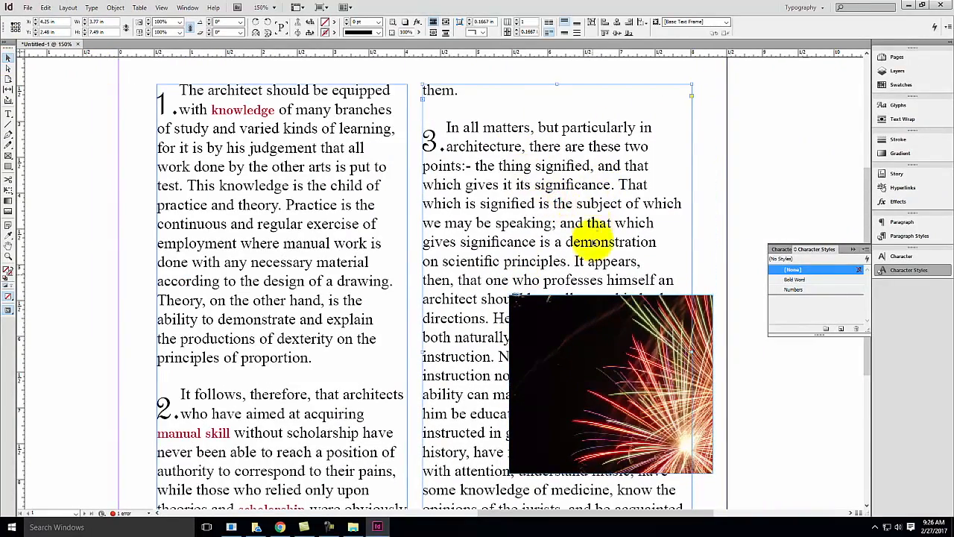
pyautogui.click(908, 122)
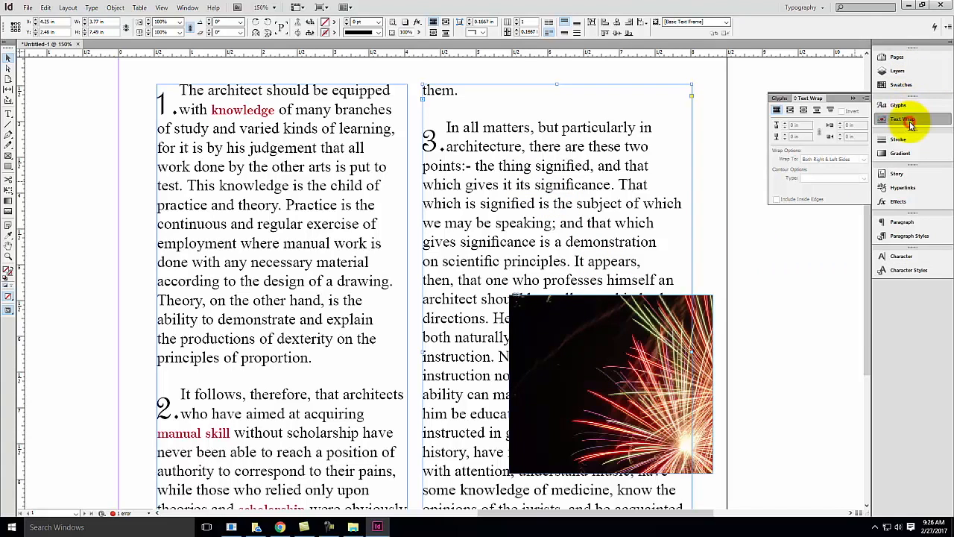
pyautogui.click(790, 112)
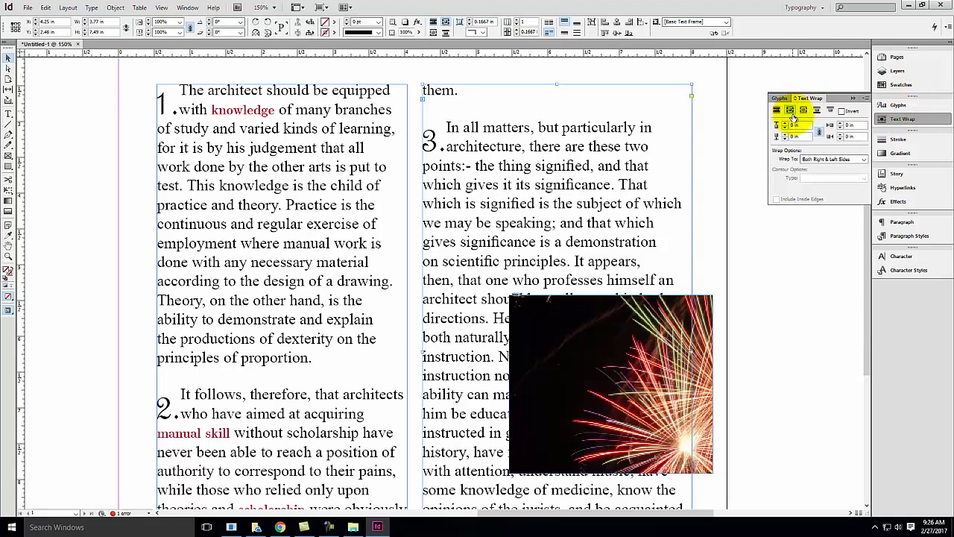
pyautogui.click(695, 323)
pyautogui.click(789, 111)
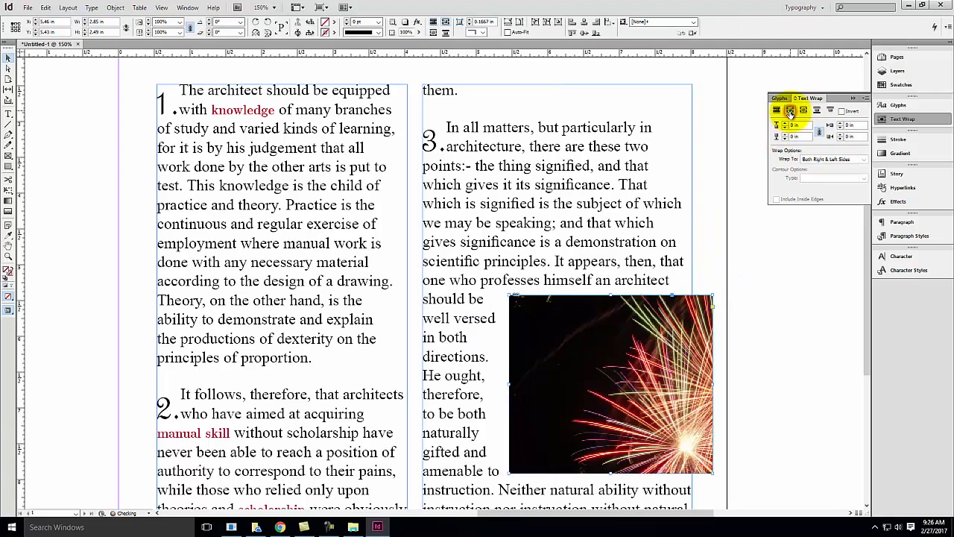
# Step: Examine how the second column's text flows around the fireworks image and where both columns end
pyautogui.scroll(-3, 673, 156)
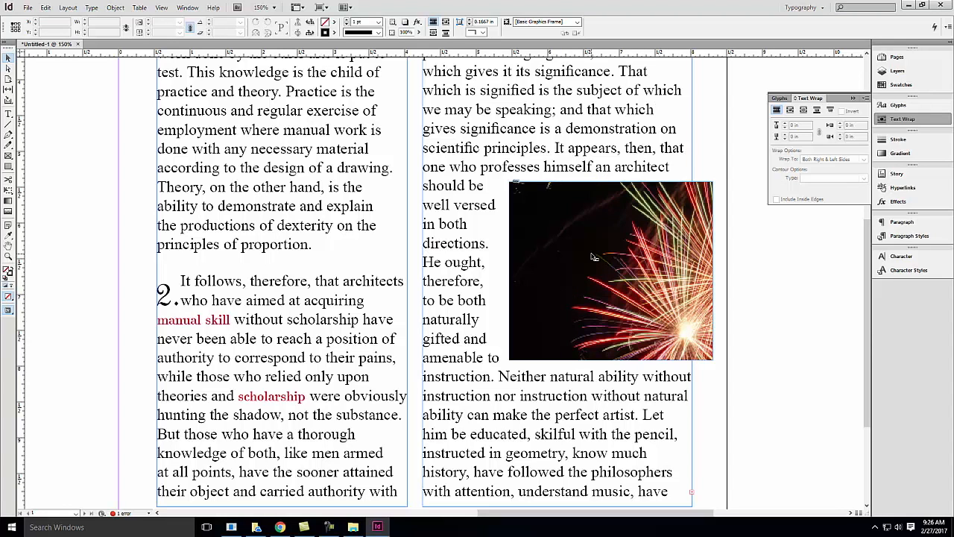
pyautogui.scroll(2, 593, 257)
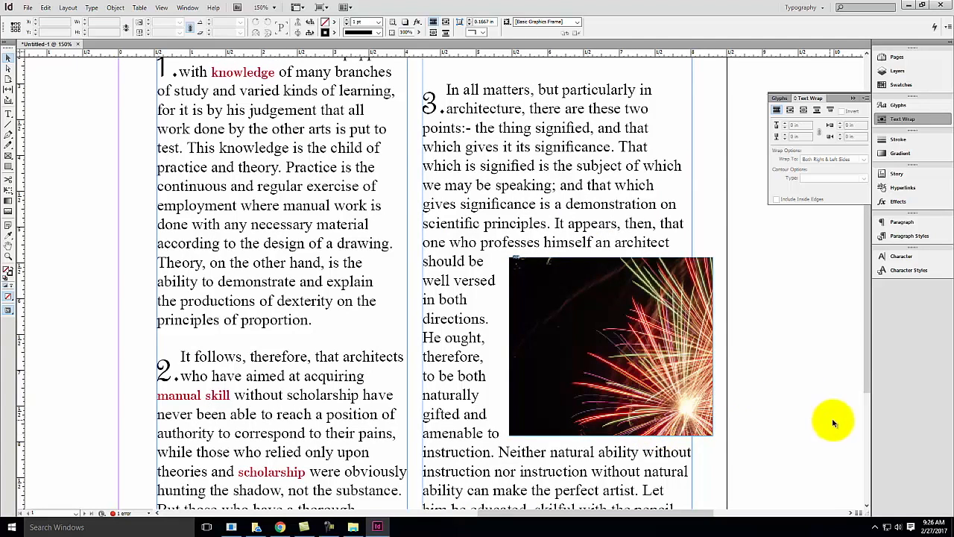
pyautogui.scroll(4, 590, 273)
pyautogui.scroll(-4, 625, 229)
pyautogui.scroll(-5, 572, 281)
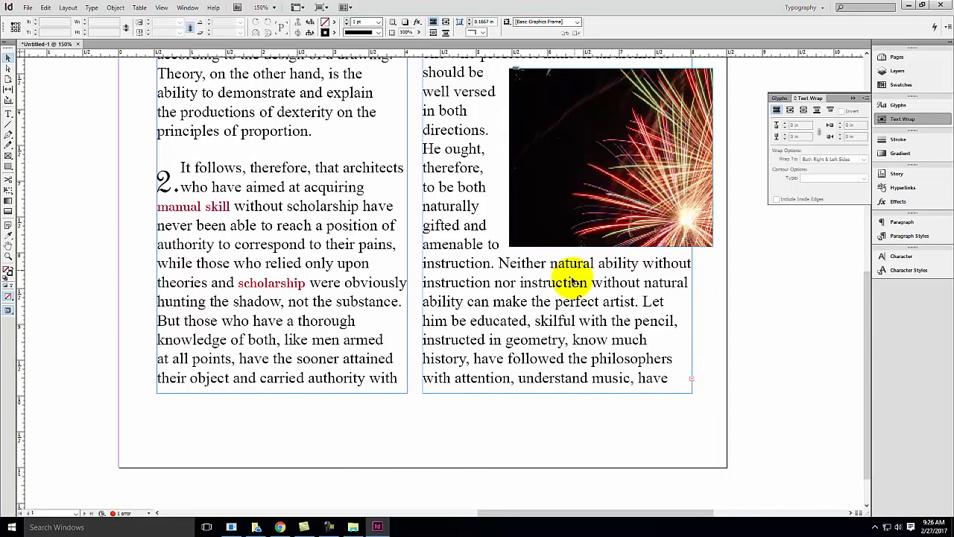
pyautogui.scroll(1, 631, 270)
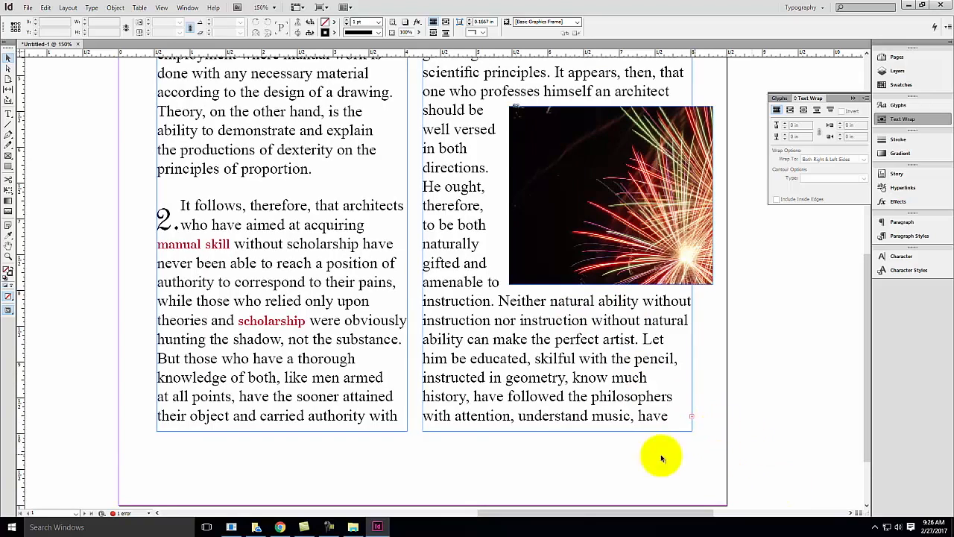
pyautogui.scroll(6, 744, 446)
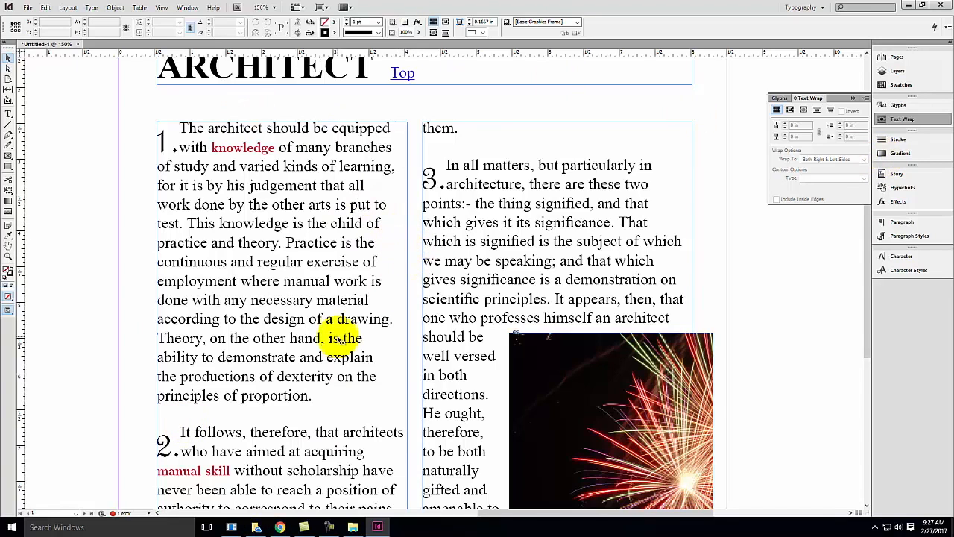
pyautogui.click(30, 8)
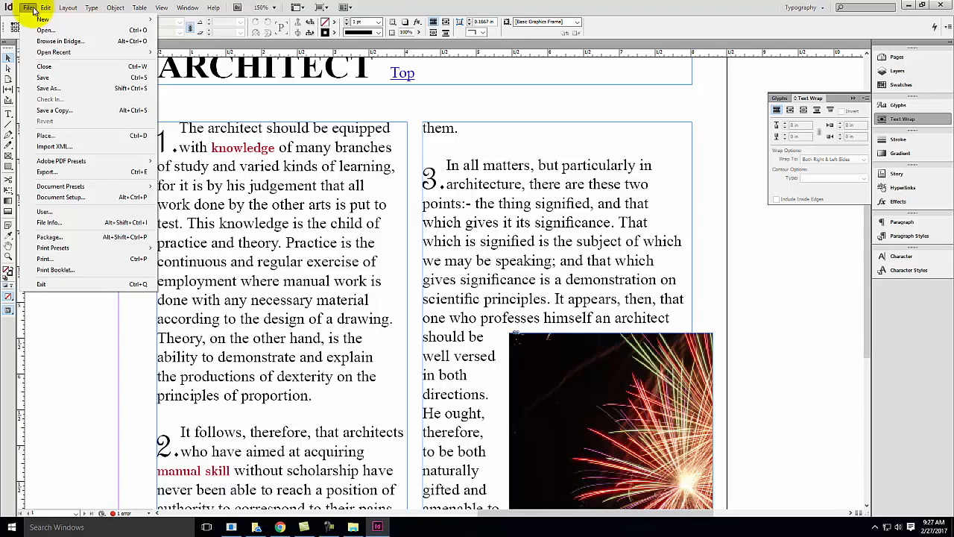
pyautogui.moveTo(213, 7)
pyautogui.click(402, 5)
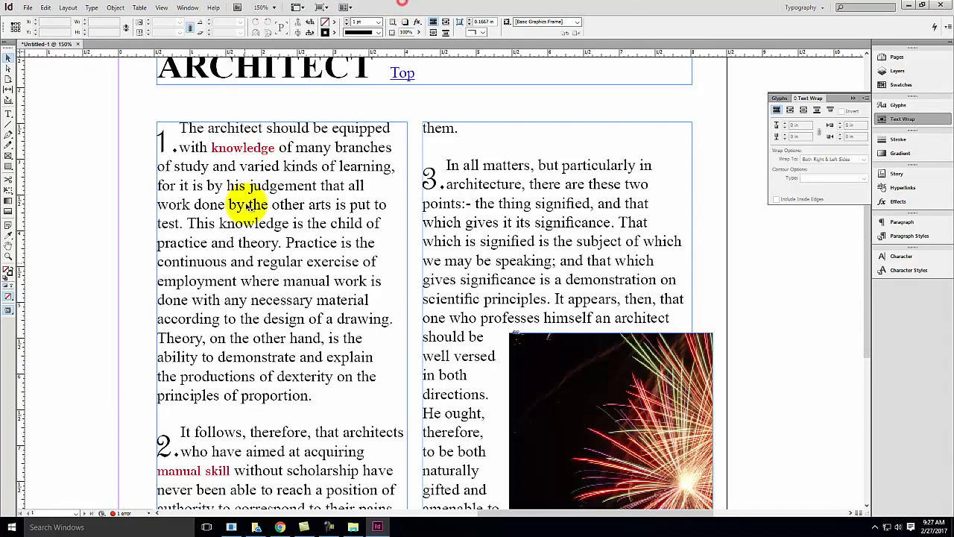
# Step: Switch to Chrome, open images.google.com in a new tab and search for "word art"
pyautogui.click(279, 527)
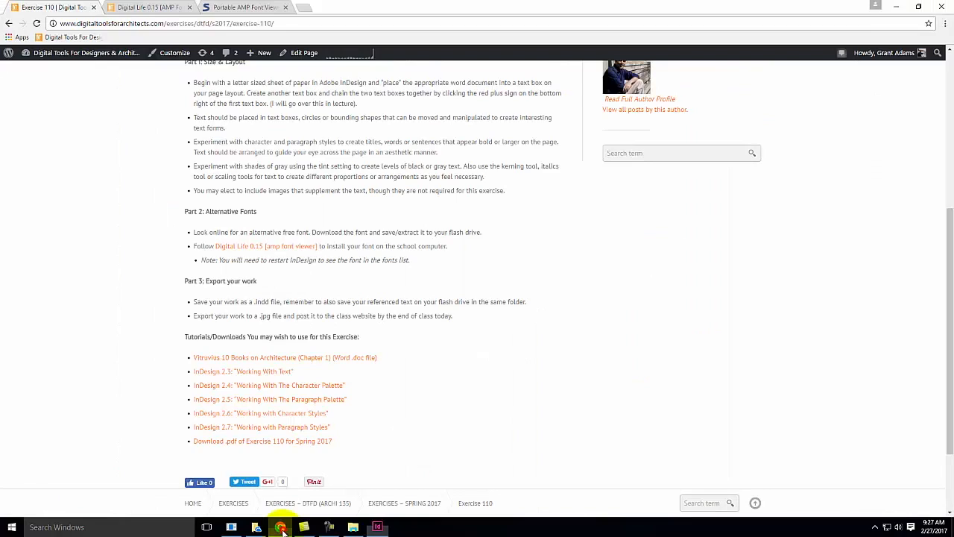
pyautogui.click(302, 8)
pyautogui.write('images.google.com')
pyautogui.press('Return')
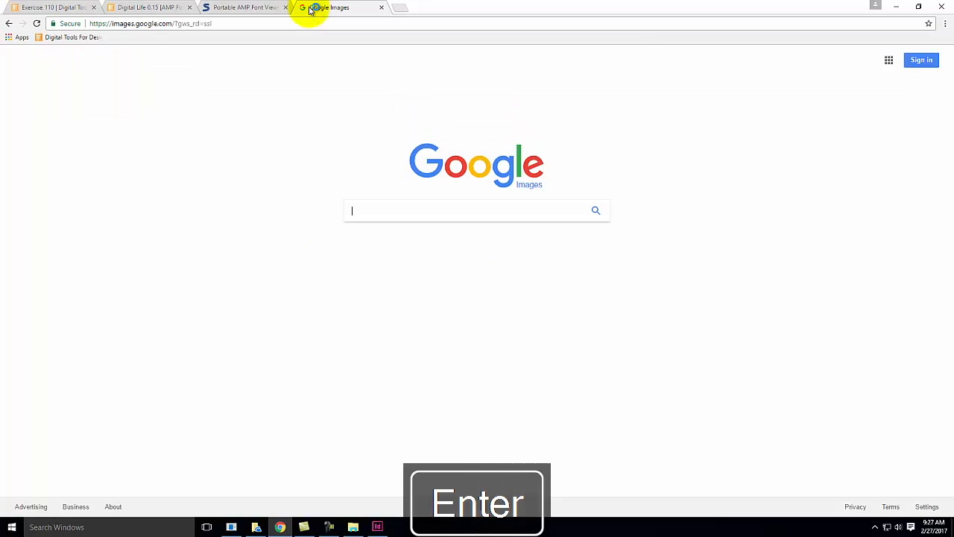
pyautogui.write('word art')
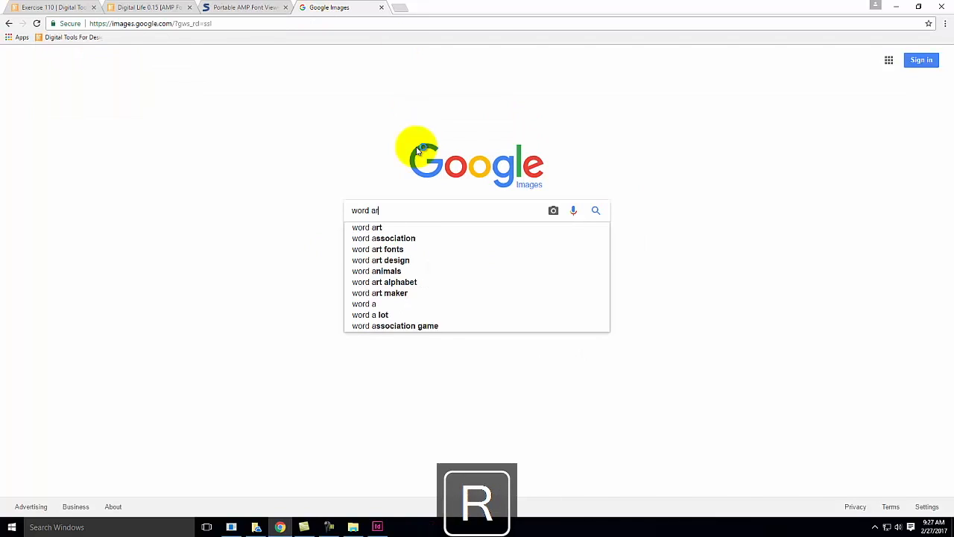
pyautogui.press('Return')
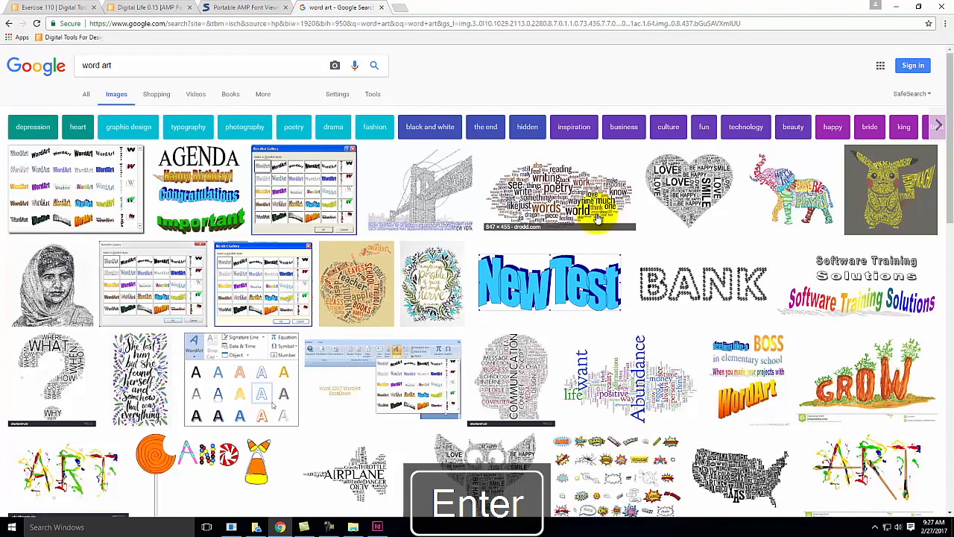
# Step: Examine the heart, bridge, word cloud and question mark examples and browse the other word art images for text layout ideas
pyautogui.click(694, 179)
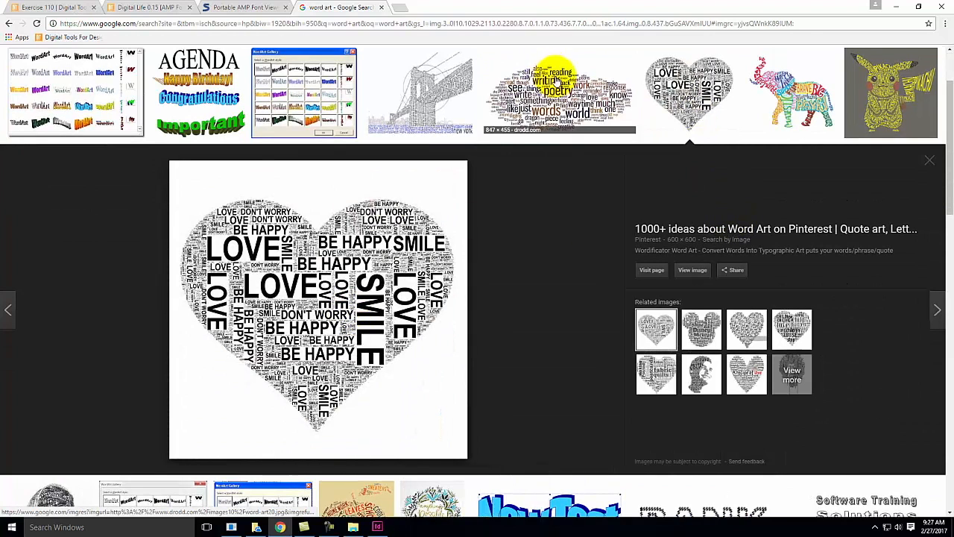
pyautogui.click(423, 82)
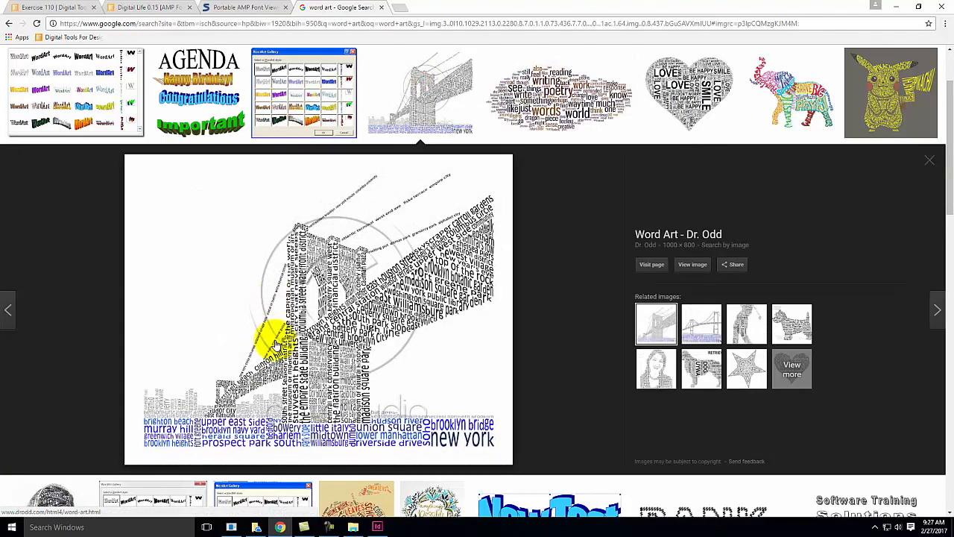
pyautogui.click(590, 76)
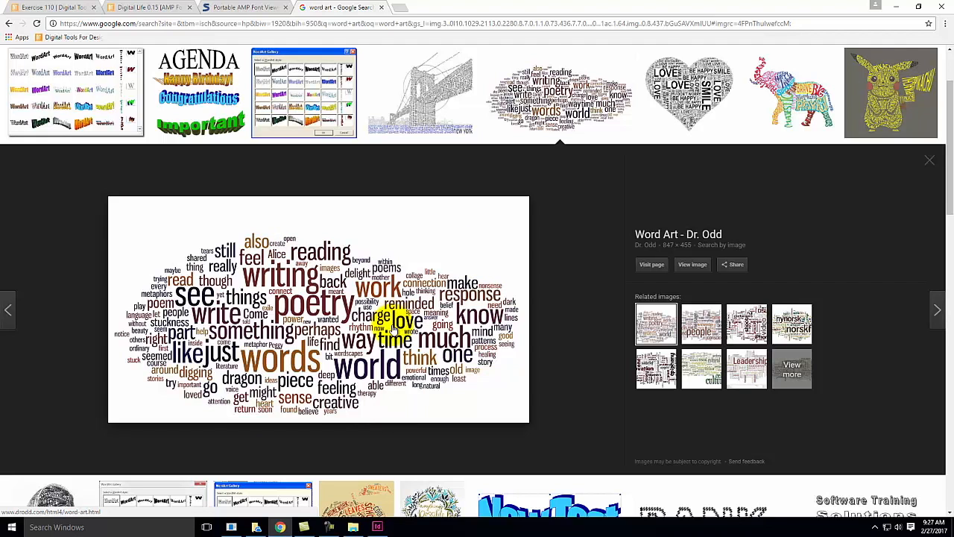
pyautogui.scroll(-1, 330, 257)
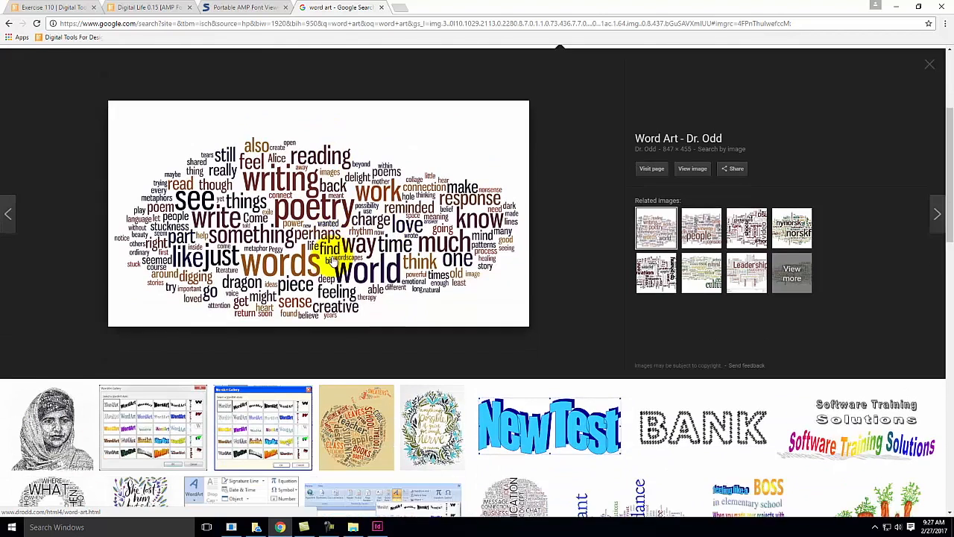
pyautogui.scroll(-1, 334, 253)
pyautogui.scroll(-1, 292, 160)
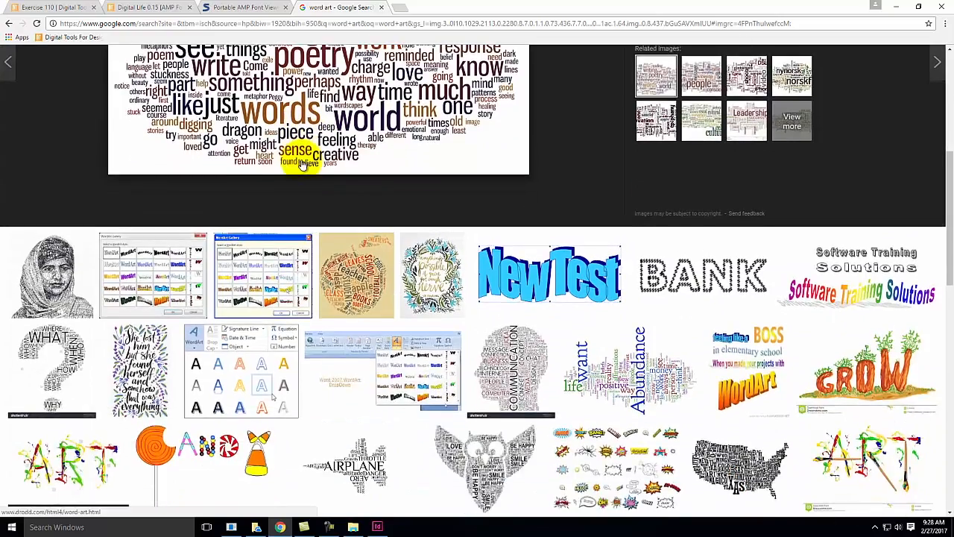
pyautogui.scroll(1, 302, 164)
pyautogui.click(68, 392)
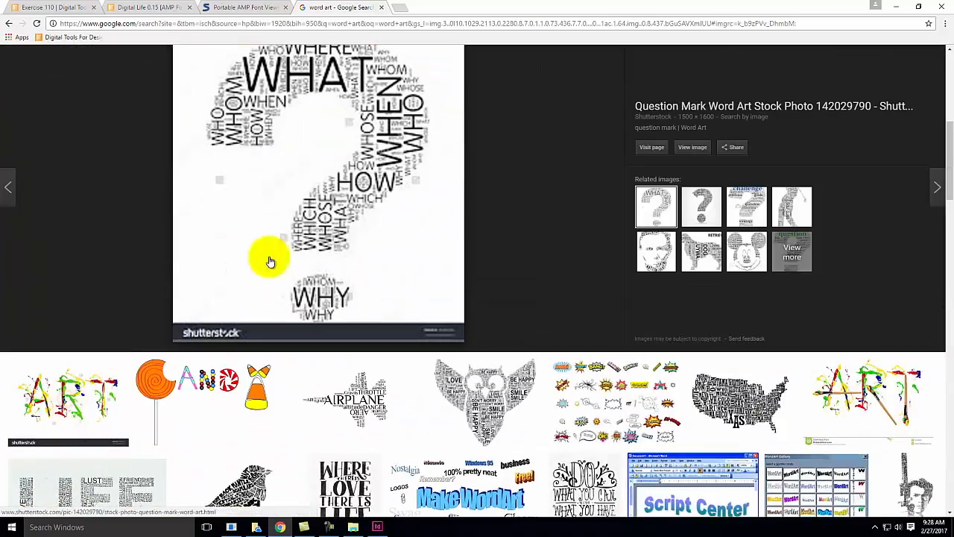
pyautogui.scroll(-3, 404, 271)
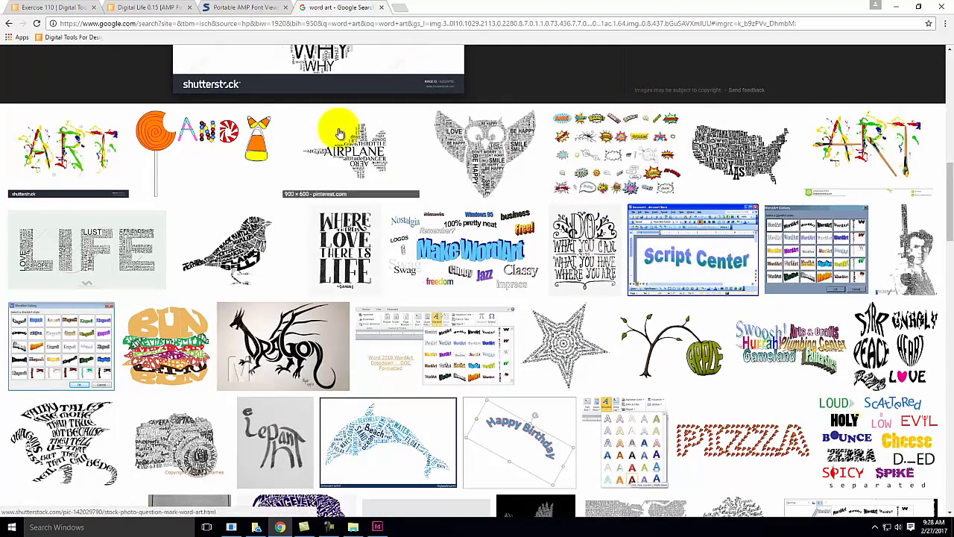
pyautogui.scroll(3, 339, 133)
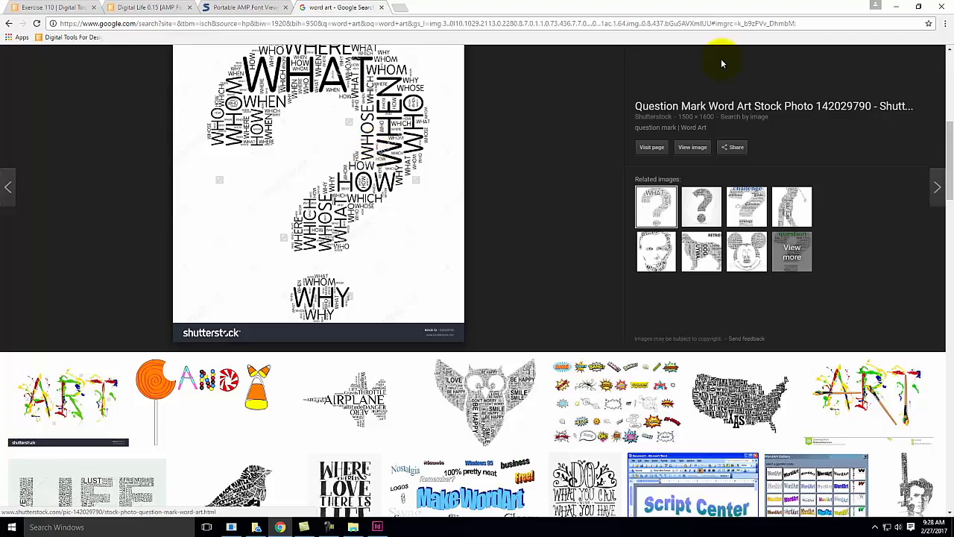
# Step: Switch back to InDesign, bring up Save As for the layout as an InDesign CS6 document in the S2017 folder, and cancel it
pyautogui.click(908, 7)
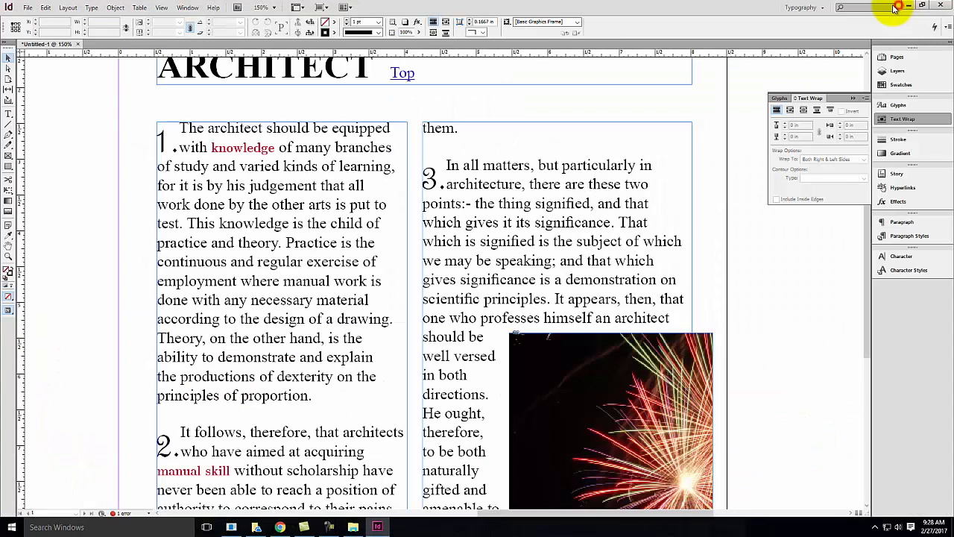
pyautogui.click(26, 7)
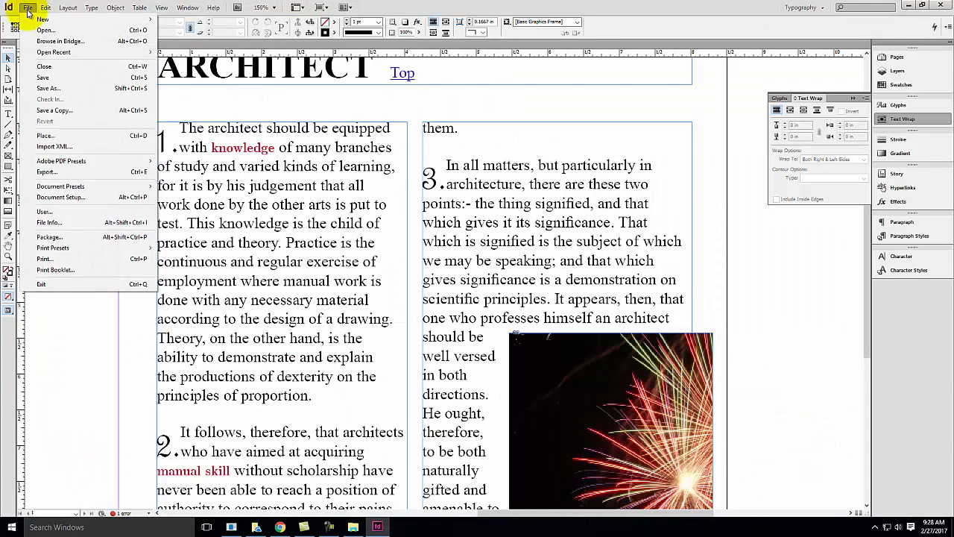
pyautogui.click(45, 88)
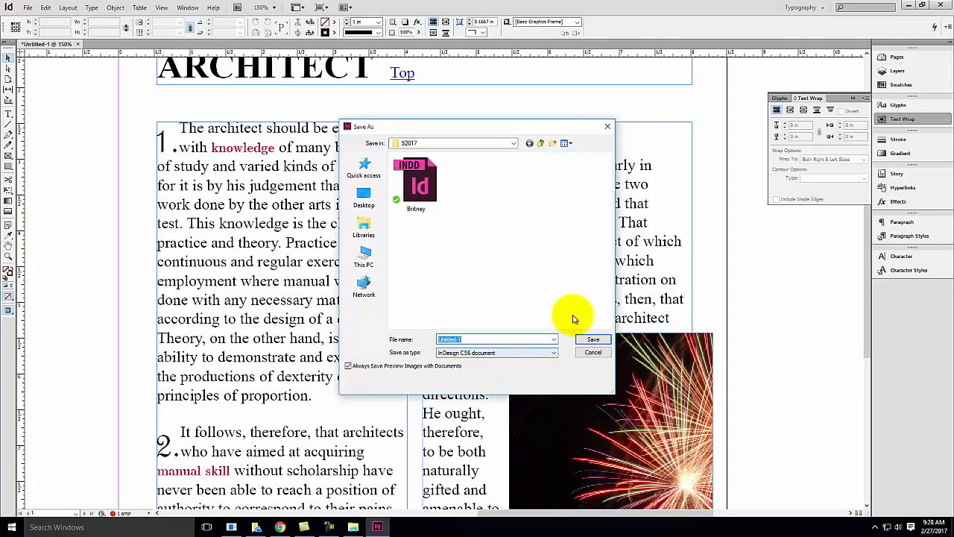
pyautogui.click(596, 342)
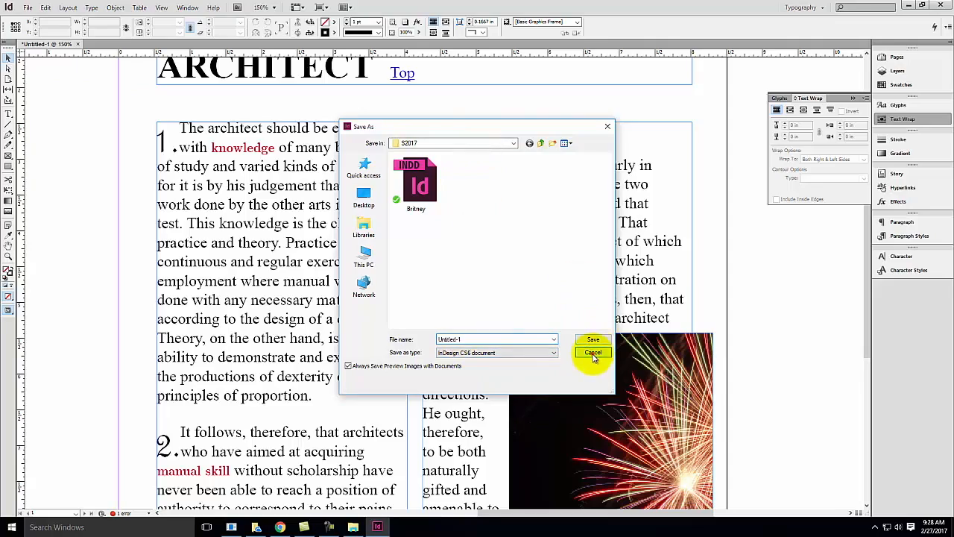
# Step: Bring up the JPEG export options for the layout in the S2017 folder and close them without exporting
pyautogui.click(28, 7)
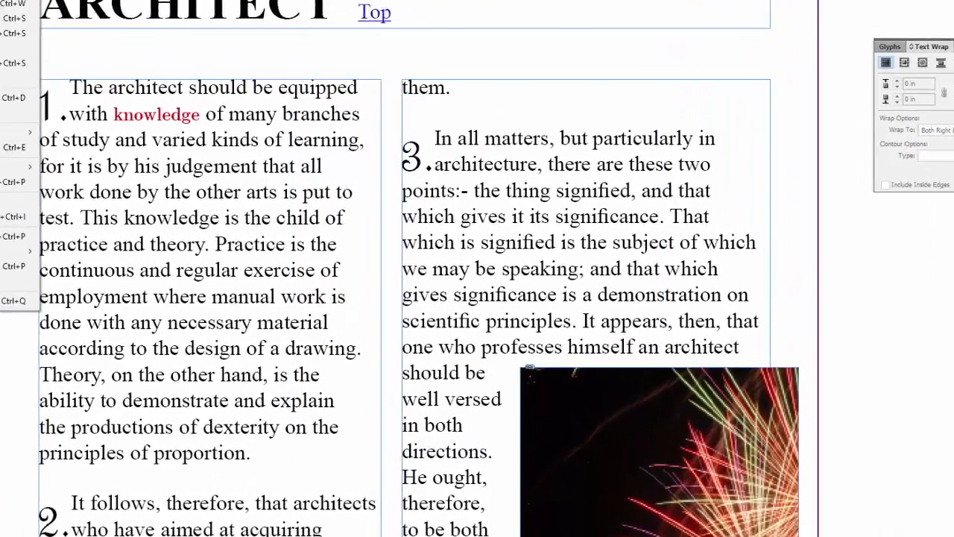
pyautogui.hotkey('ctrl', 'e')
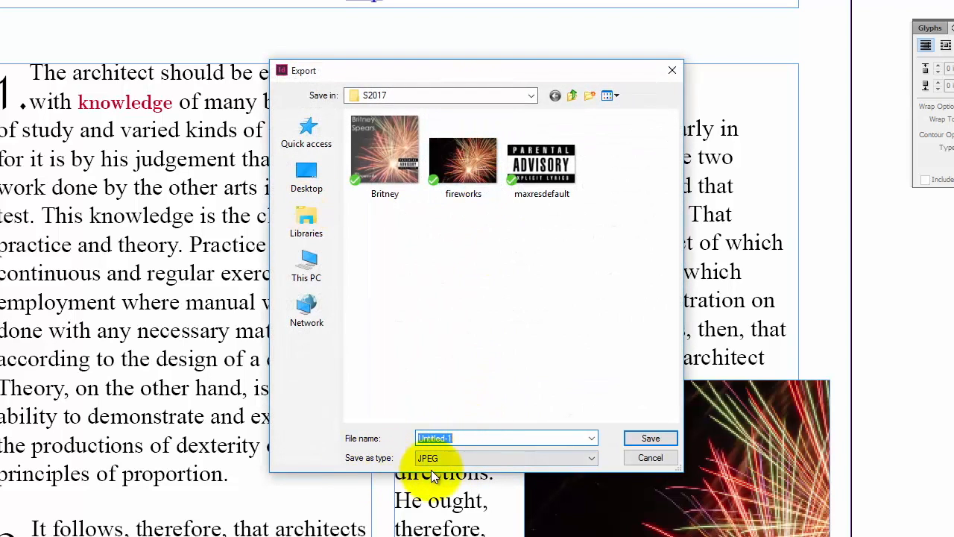
pyautogui.click(676, 440)
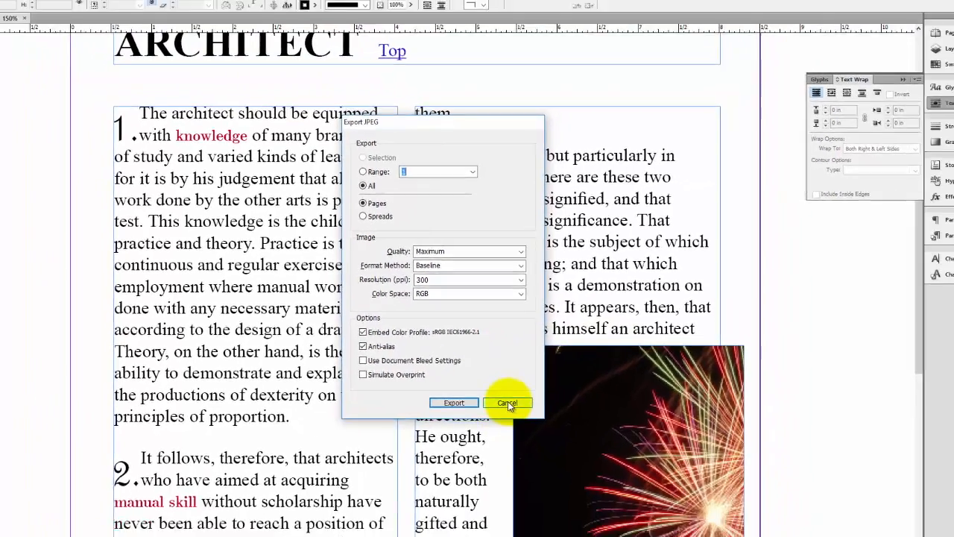
pyautogui.click(516, 456)
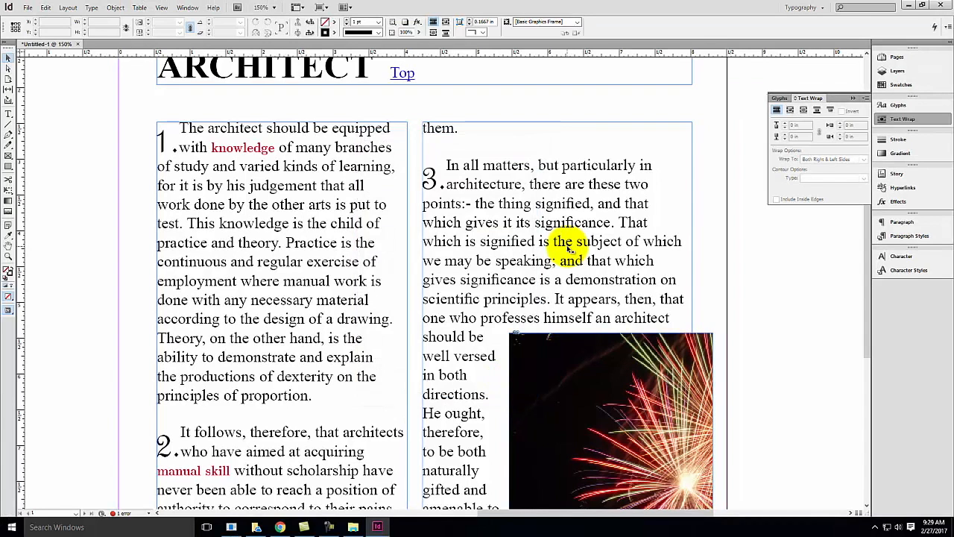
pyautogui.click(301, 528)
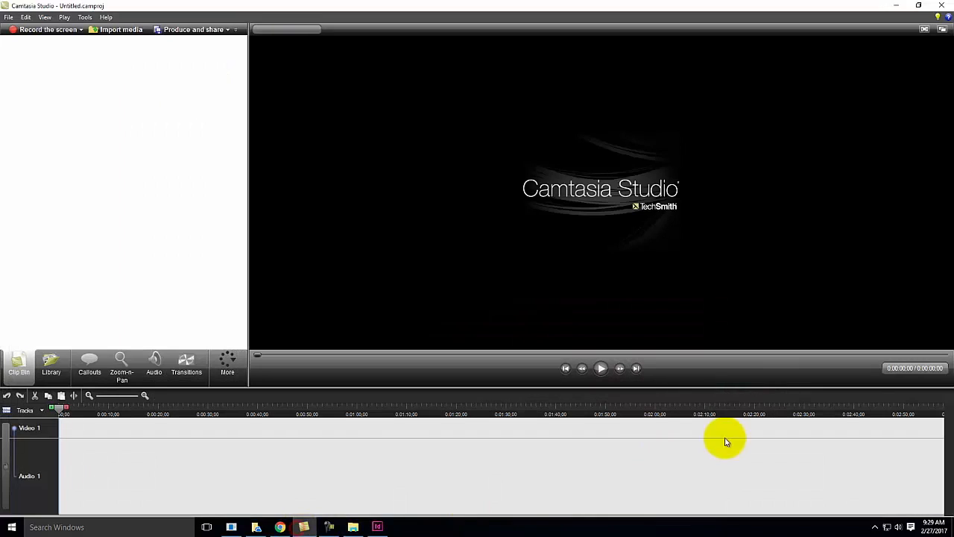
pyautogui.click(329, 527)
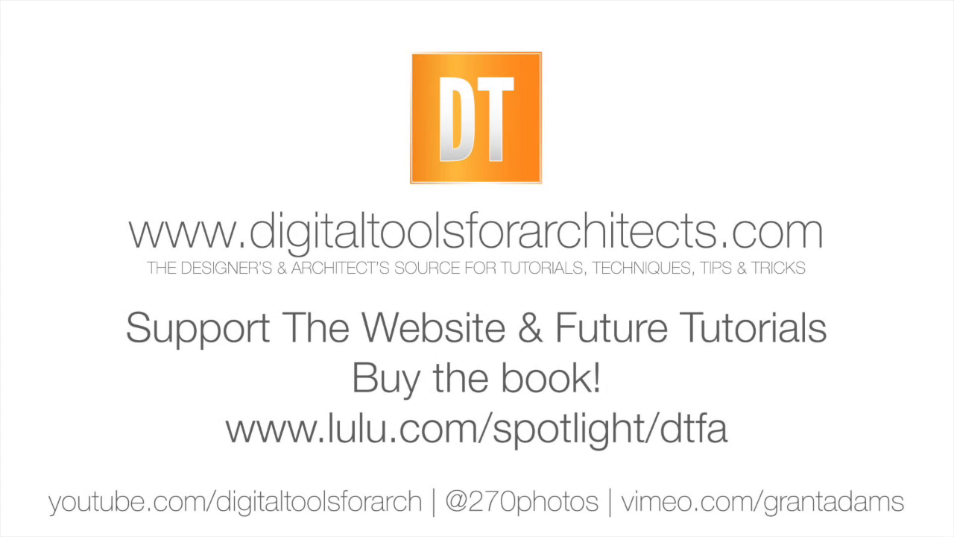